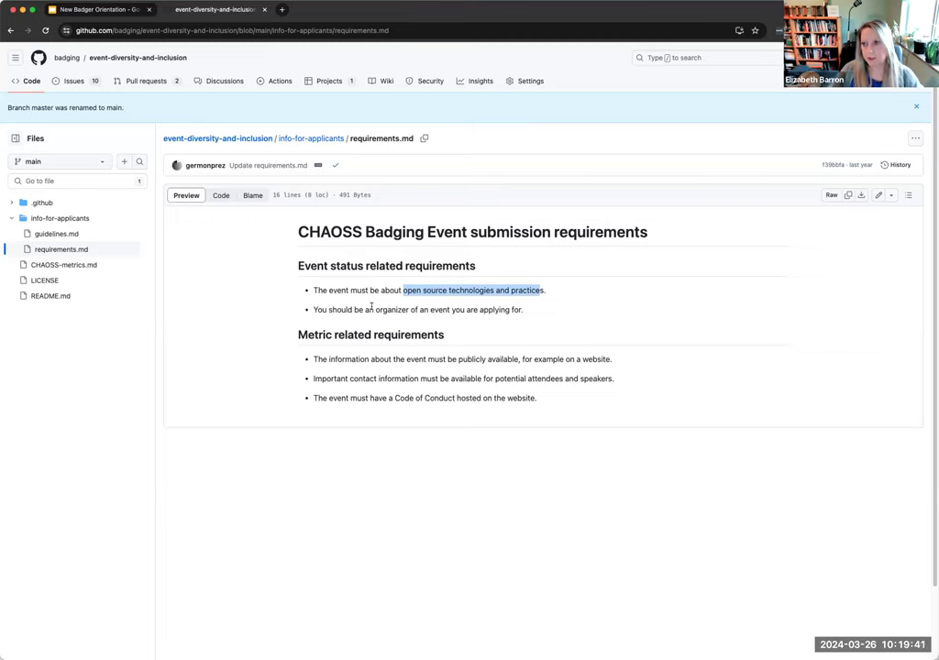
- Highlight the organizer and public-availability points in the event submission requirements, and return to the Diversity and Inclusion Badging page
drag(375, 310, 523, 315)
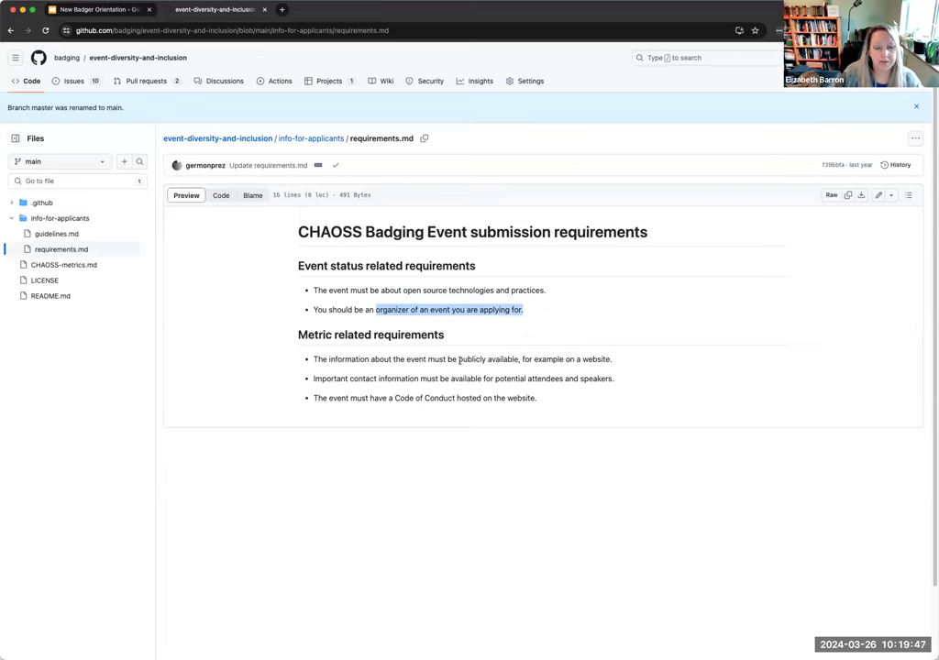
drag(460, 361, 520, 359)
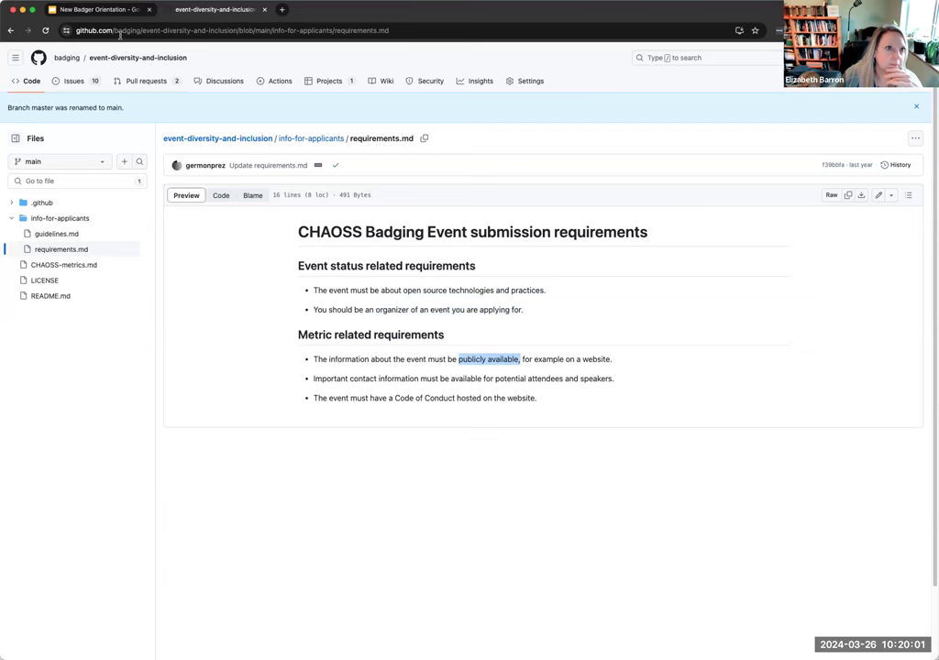
click(10, 31)
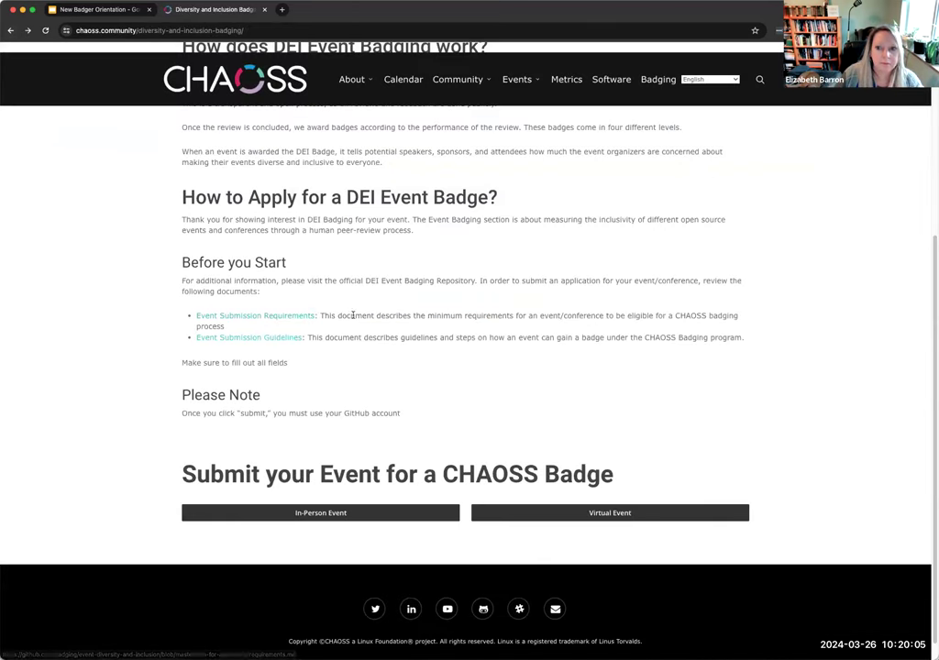
- Open the Event Submission Guidelines, highlight "Communicate with the reviewers", and return to the badging page
click(228, 341)
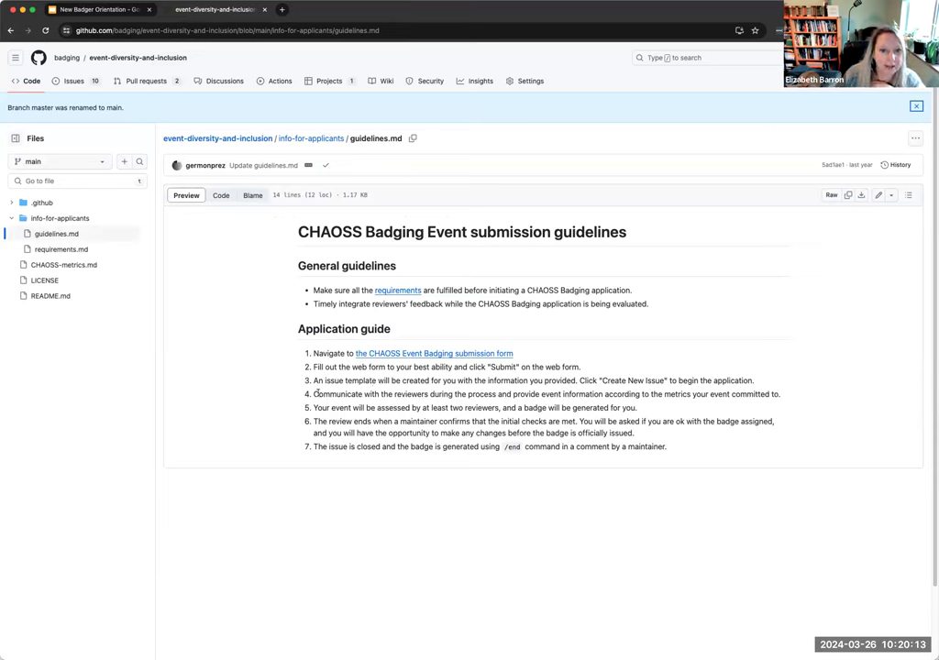
drag(315, 393, 428, 394)
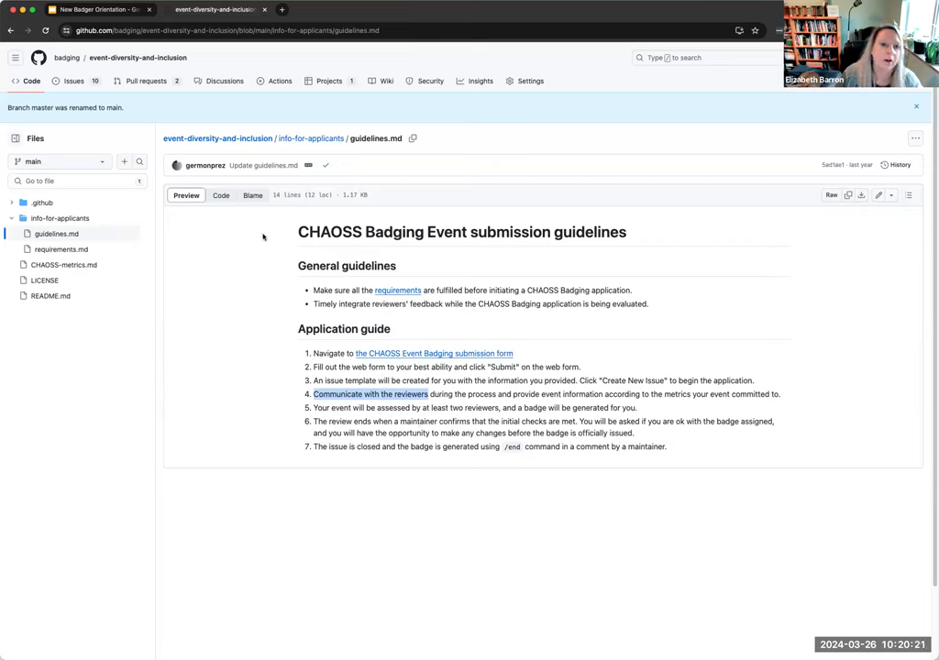
click(11, 30)
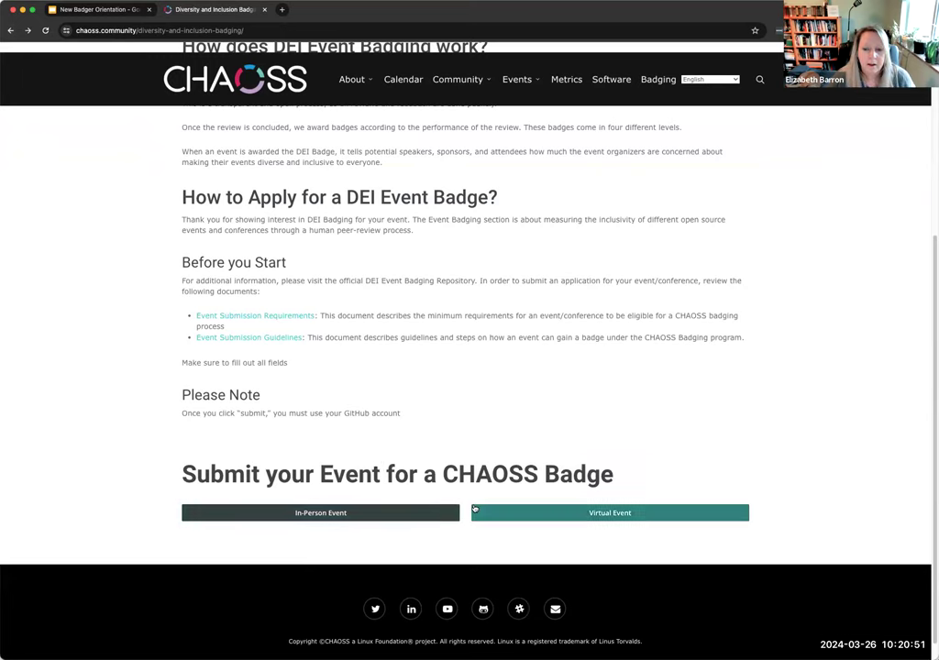
- Open the In-Person Event submission form and enter event name "Awesome Conf - Test Event", website "awesomeconf.com" and organizer answer "Yes"
click(340, 516)
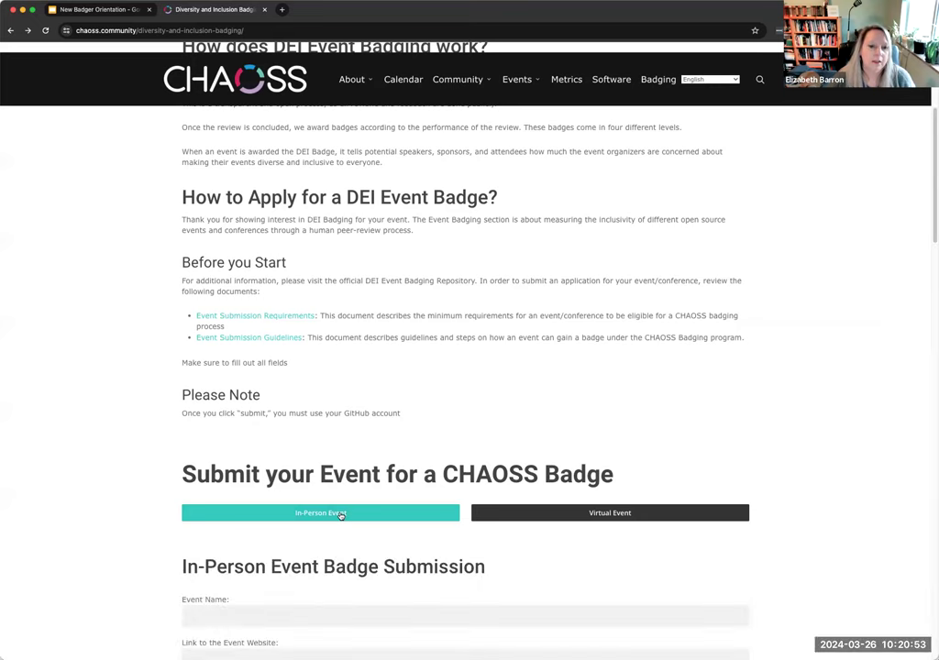
scroll(339, 500, down, 5)
click(234, 352)
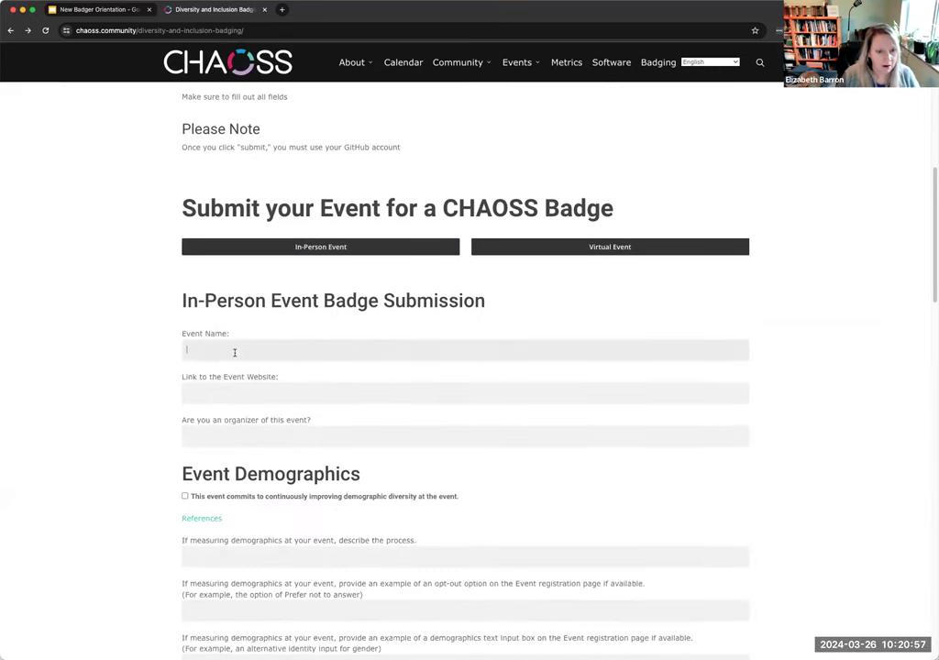
text(As)
text(eso)
text(me )
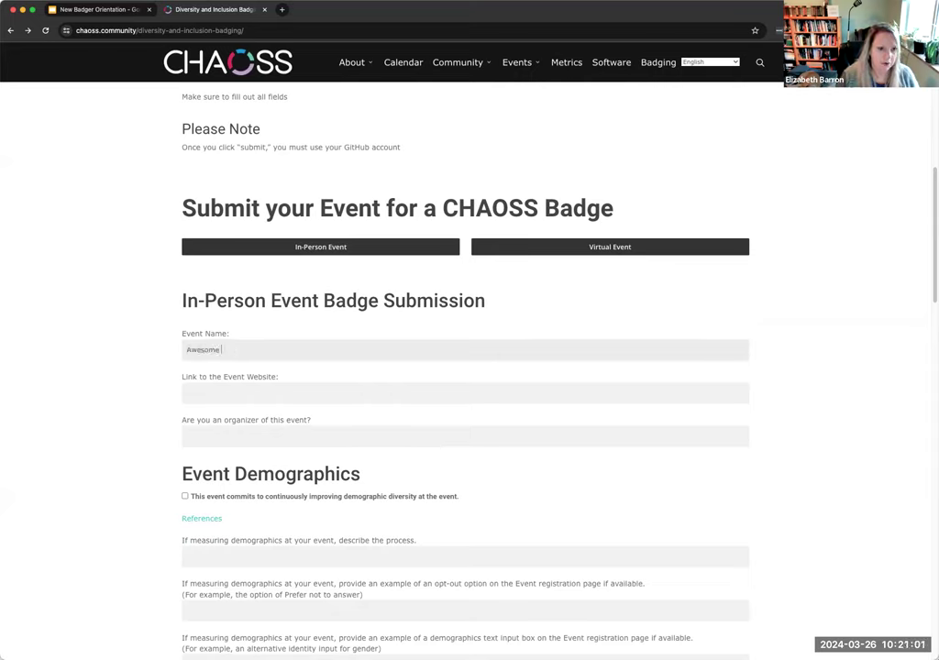
text(Confawesomeconf.c)
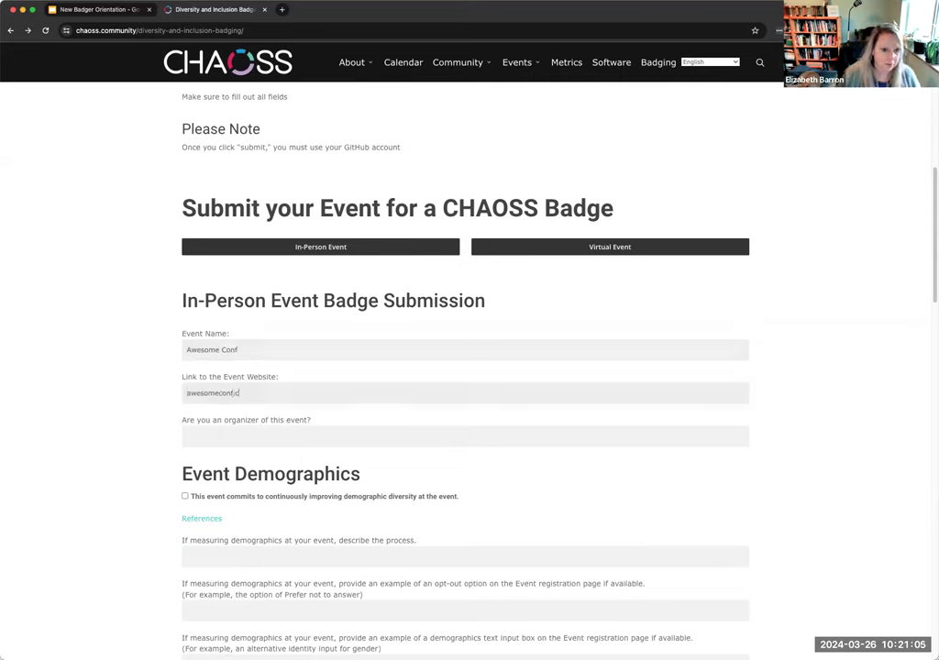
text(omYes)
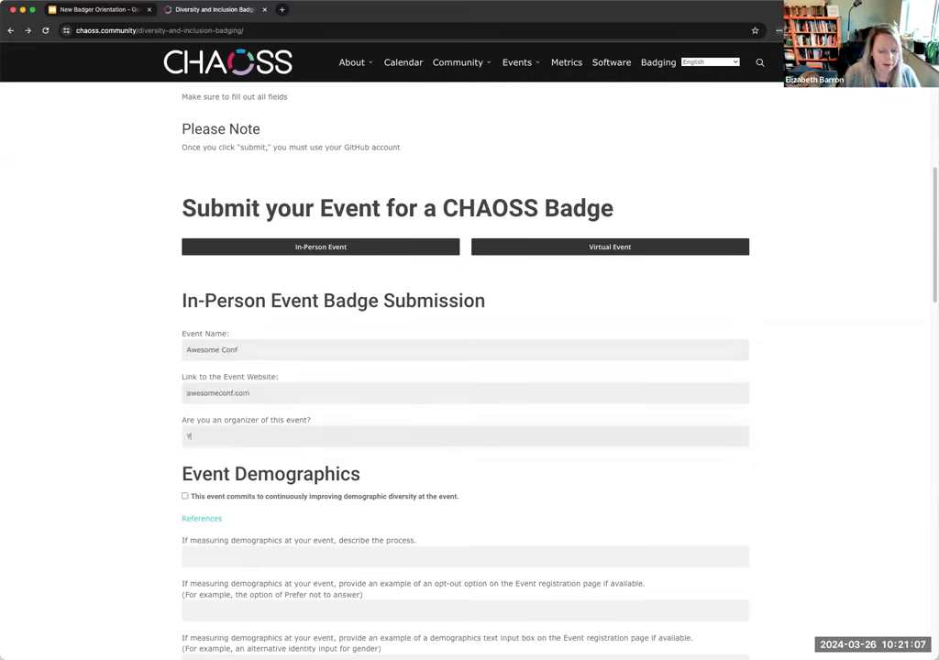
click(279, 352)
text(- Test Event)
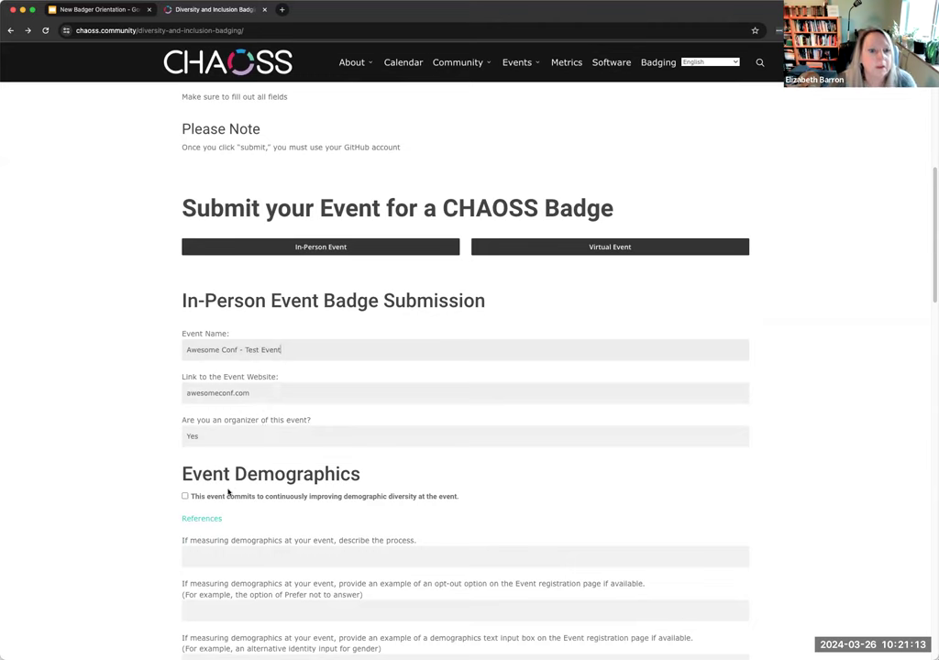
- Tick the Event Demographics commitment, describe the process as "We ask at registration", and enter "xyz" for the opt-out and text input examples
scroll(244, 468, down, 3)
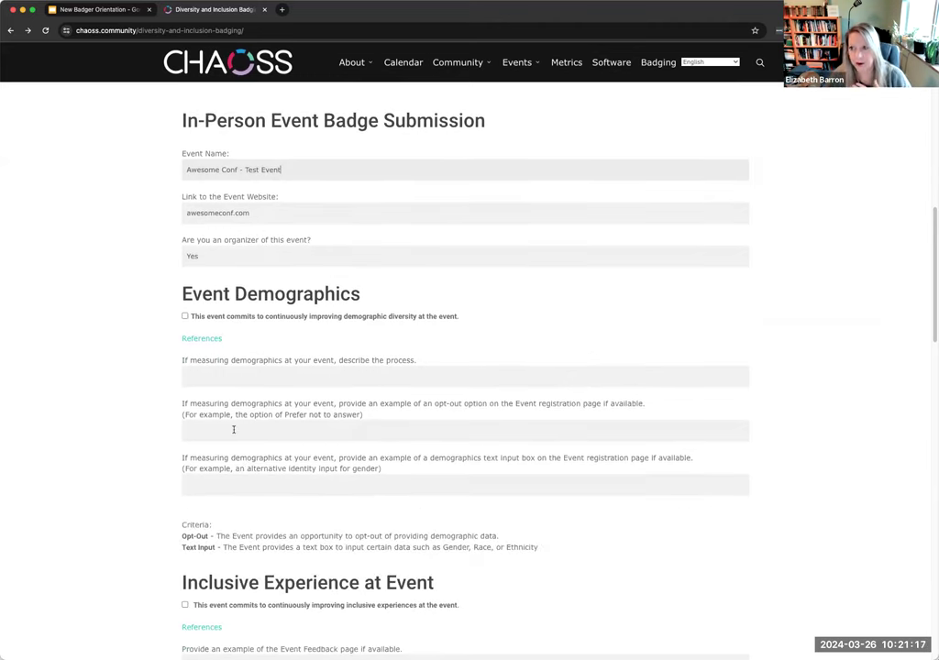
click(184, 317)
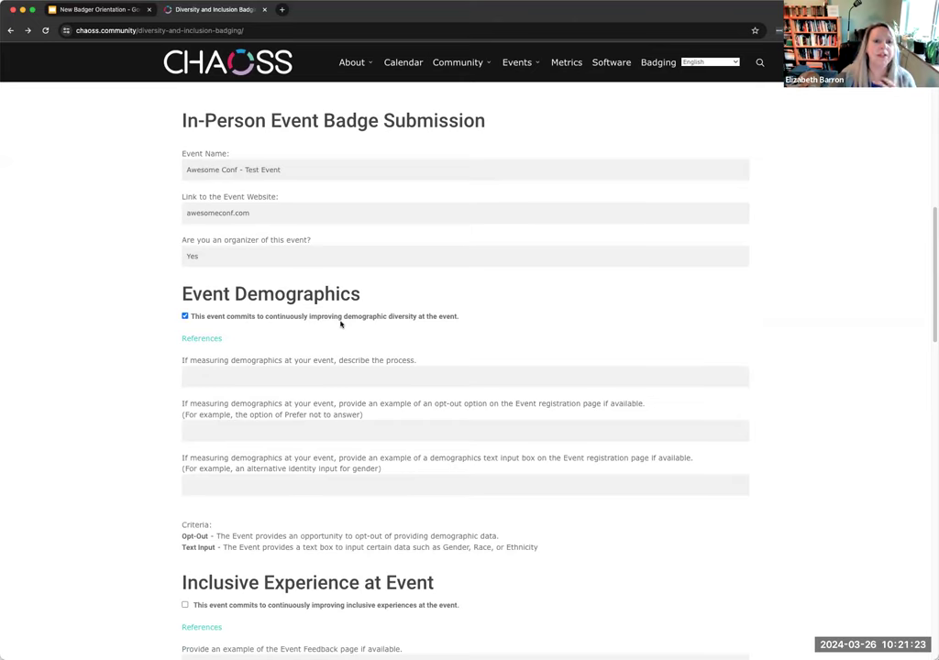
click(286, 374)
text(We as)
text(k at res)
text(i)
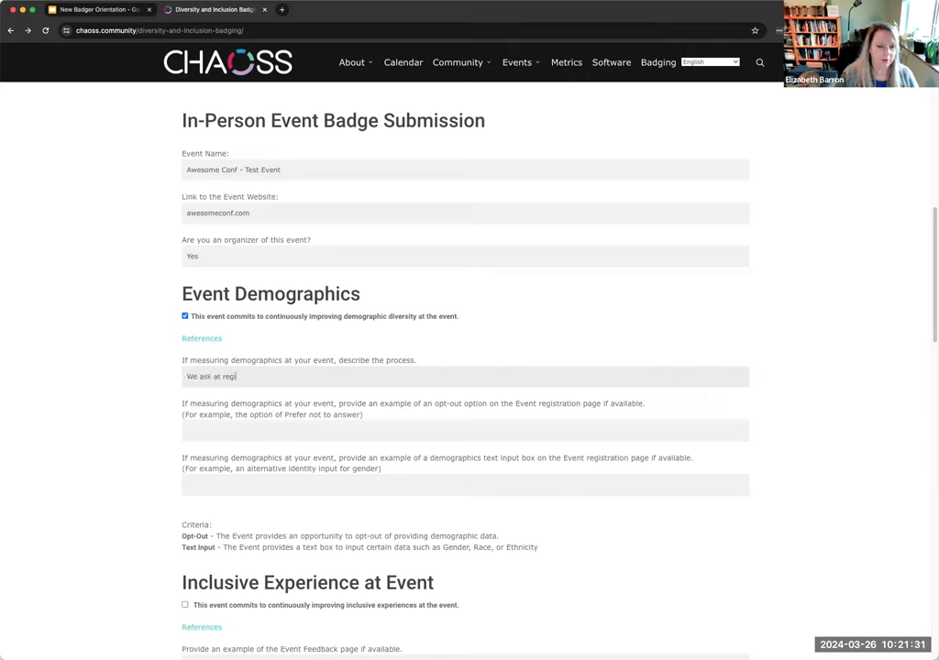
text(stration)
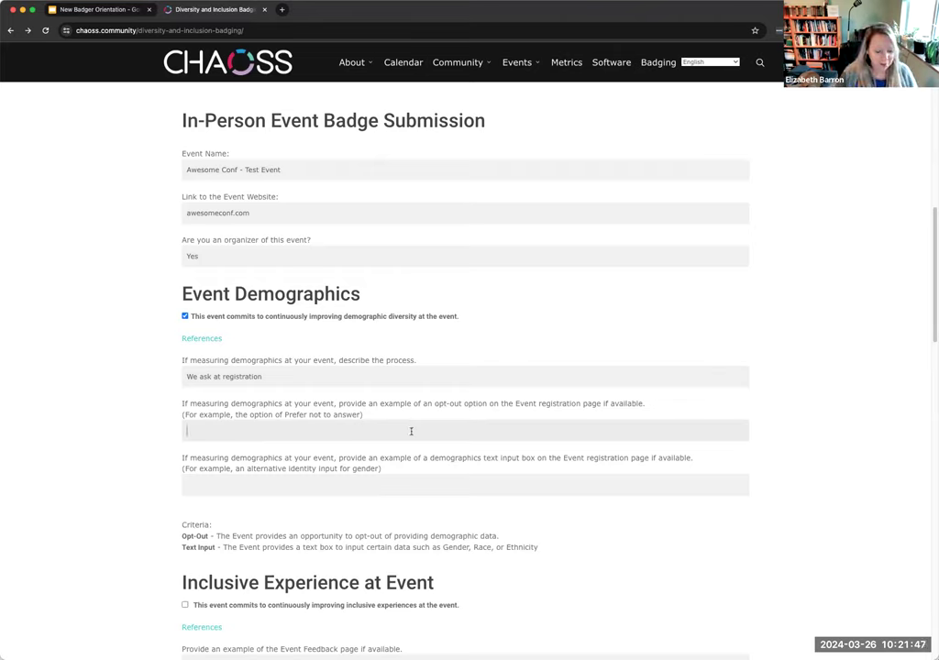
text(xyz)
click(392, 479)
text(xyz)
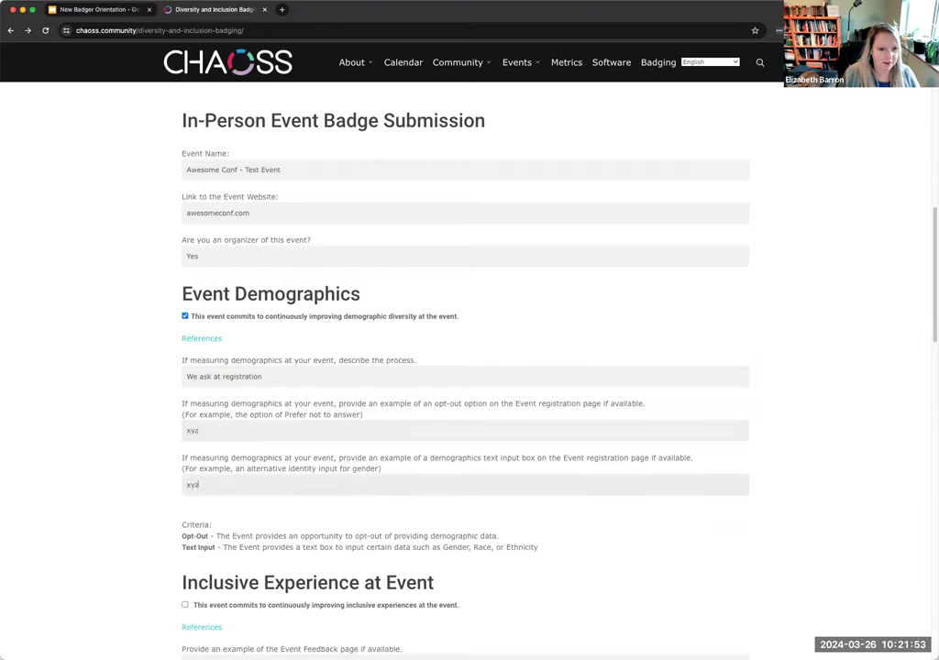
- Tick the inclusive experiences commitment and review the Event Demographics criteria, heading and expanded references
scroll(465, 367, down, 3)
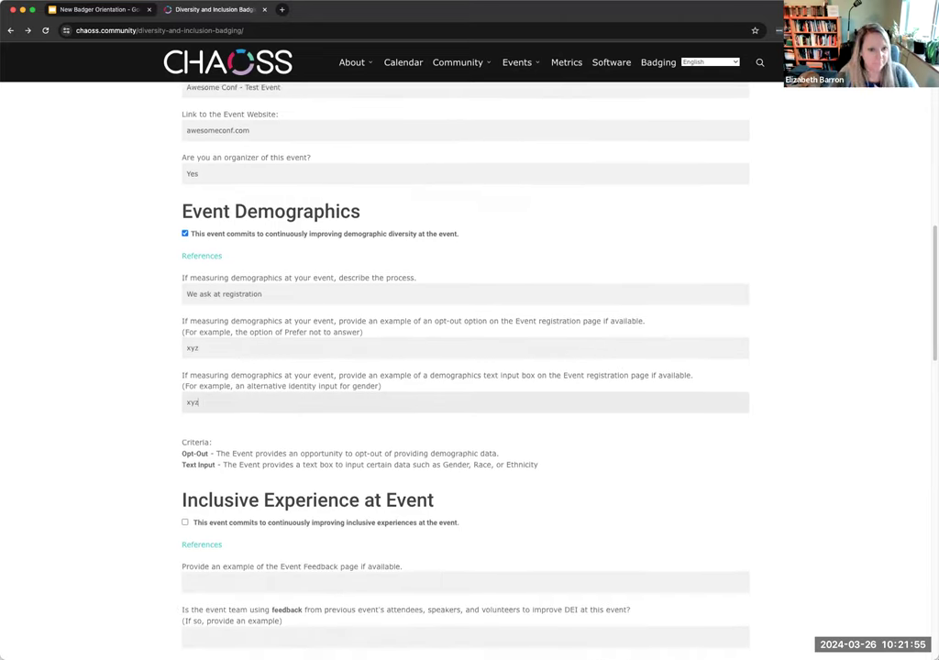
scroll(383, 478, down, 2)
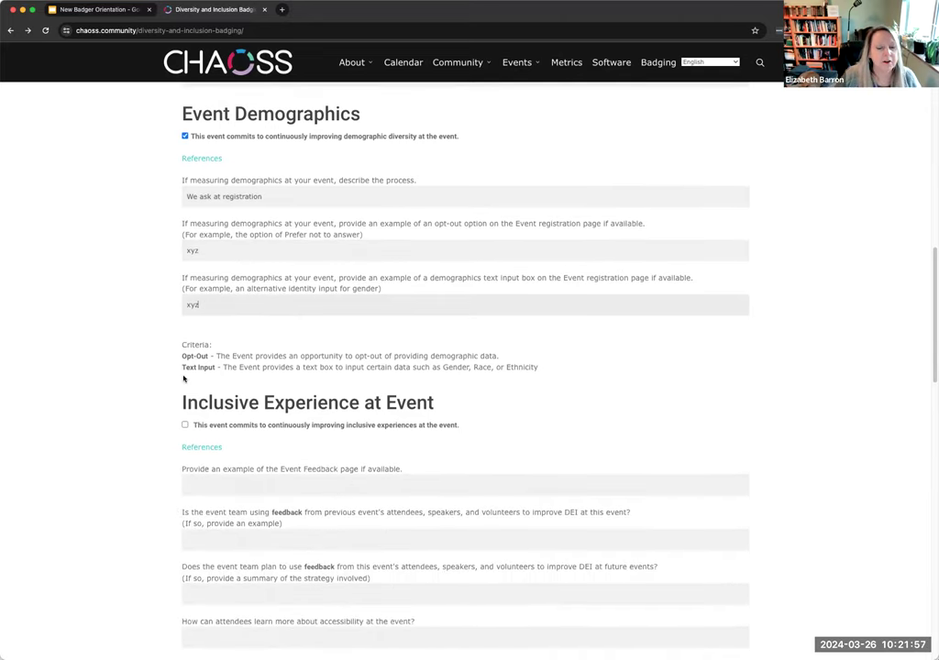
drag(182, 357, 543, 369)
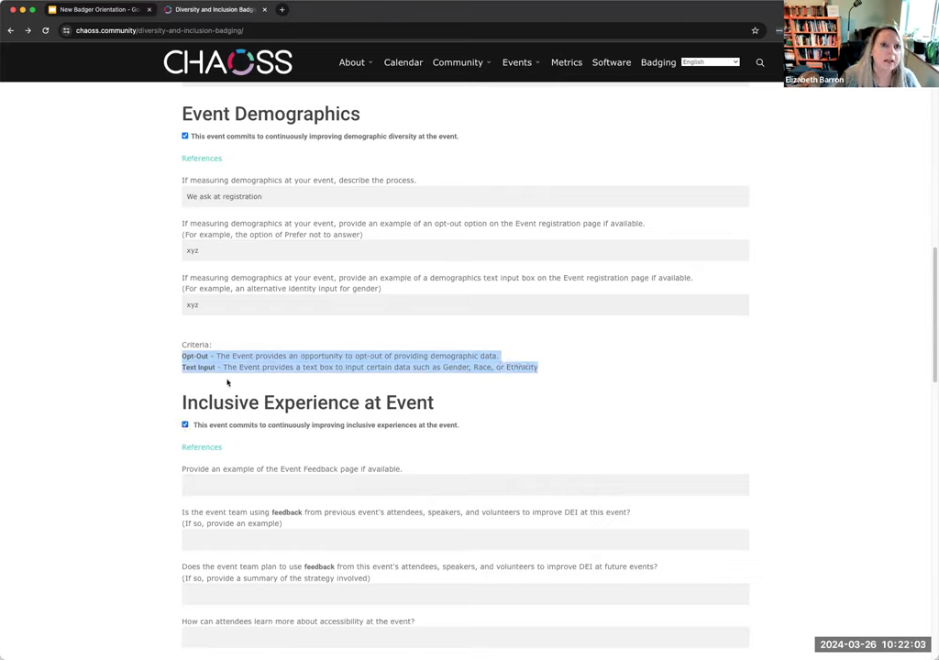
drag(181, 114, 365, 119)
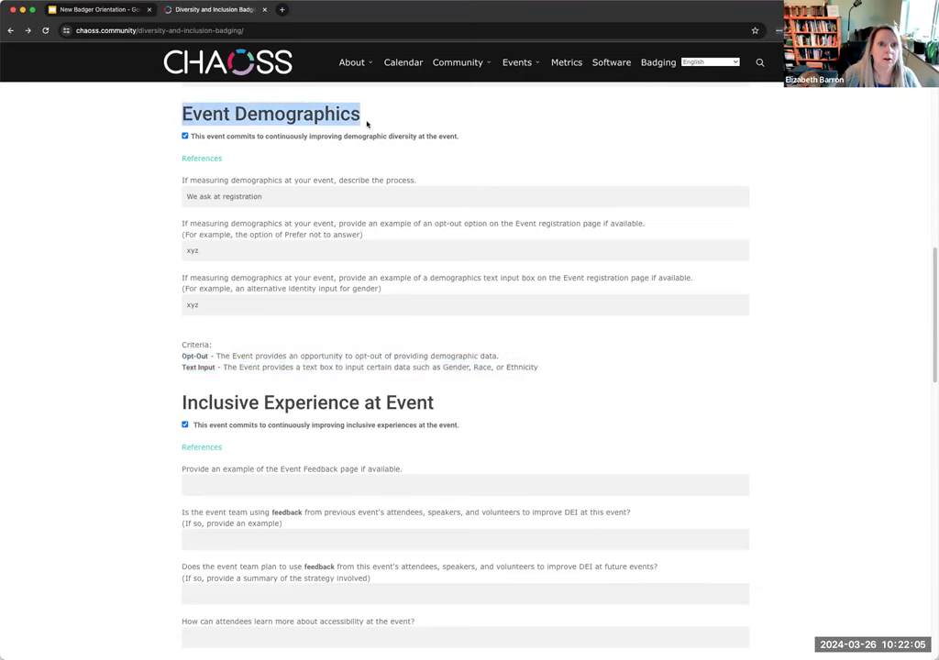
click(200, 160)
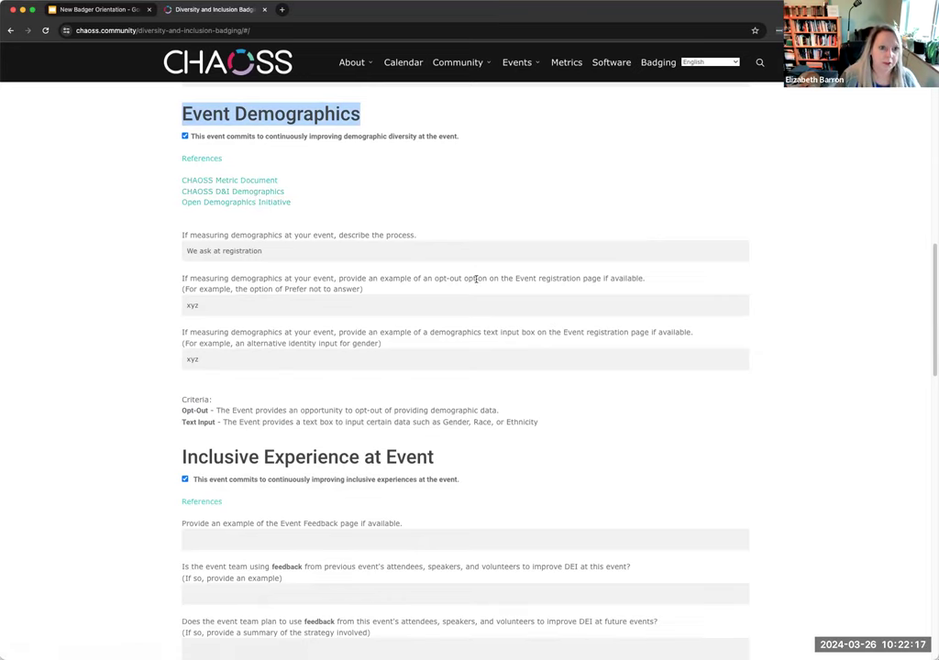
- Expand the Inclusive Experience references and enter "xyz" for the feedback page example and both questions about using feedback
scroll(376, 423, down, 2)
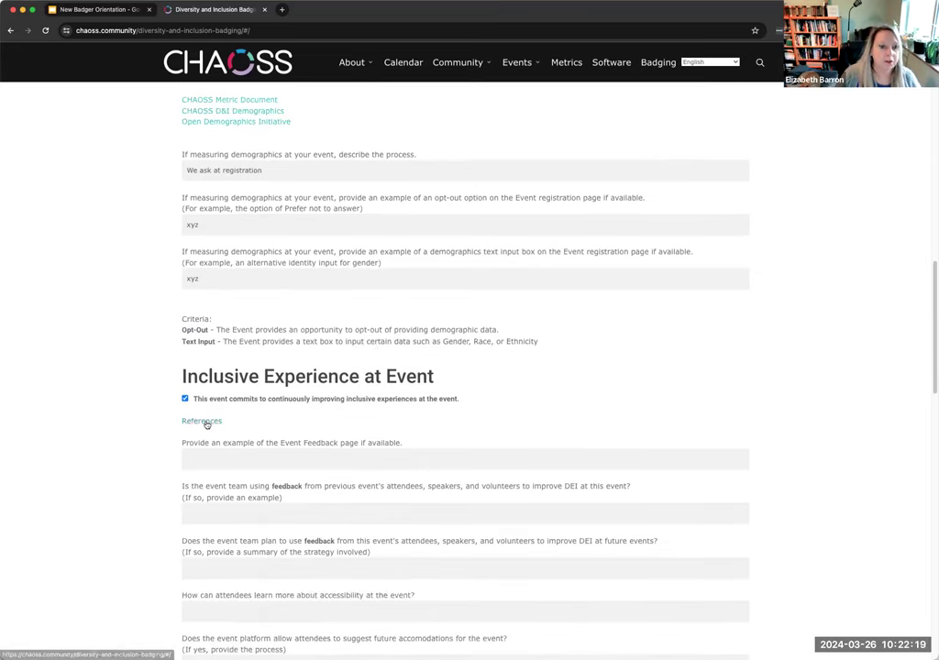
click(203, 422)
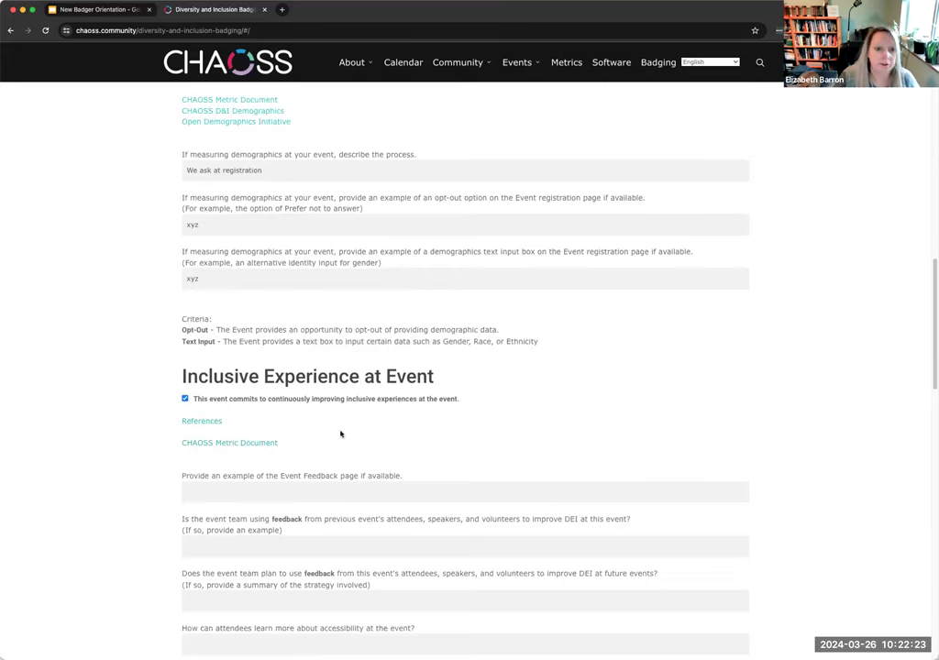
scroll(397, 439, down, 2)
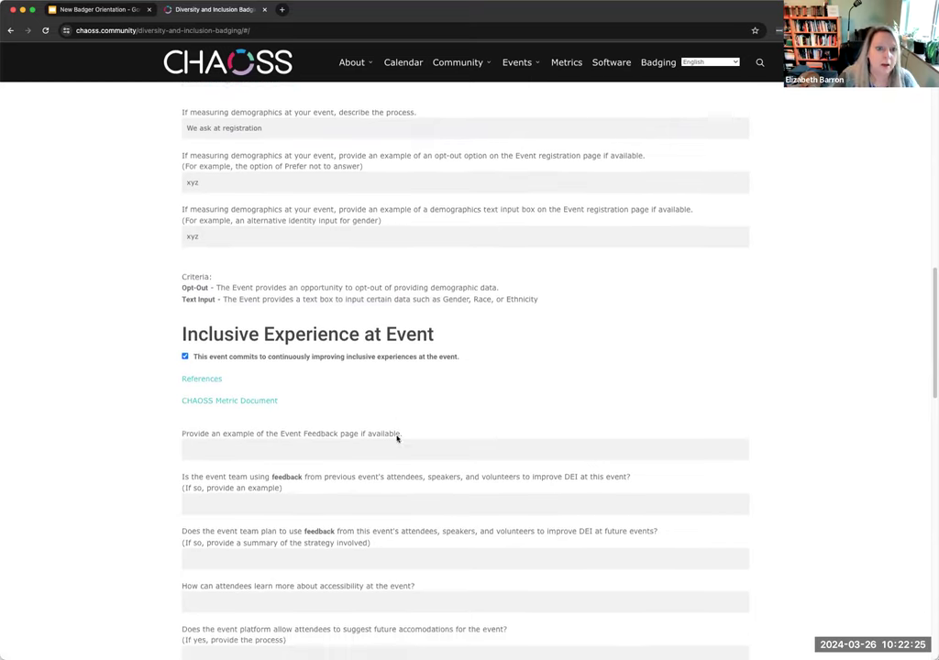
click(248, 399)
text(xyz)
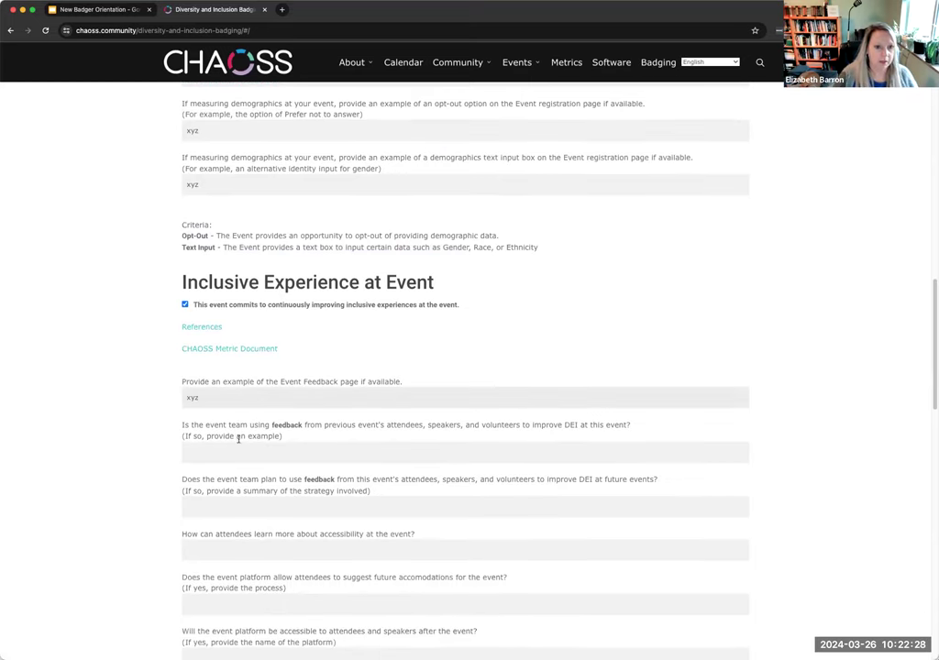
click(232, 454)
text(xyz)
click(242, 507)
text(xyz)
- Enter "xyz" for the Inclusive Experience questions on accessibility information, future accommodations and platform access after the event
scroll(465, 366, down, 2)
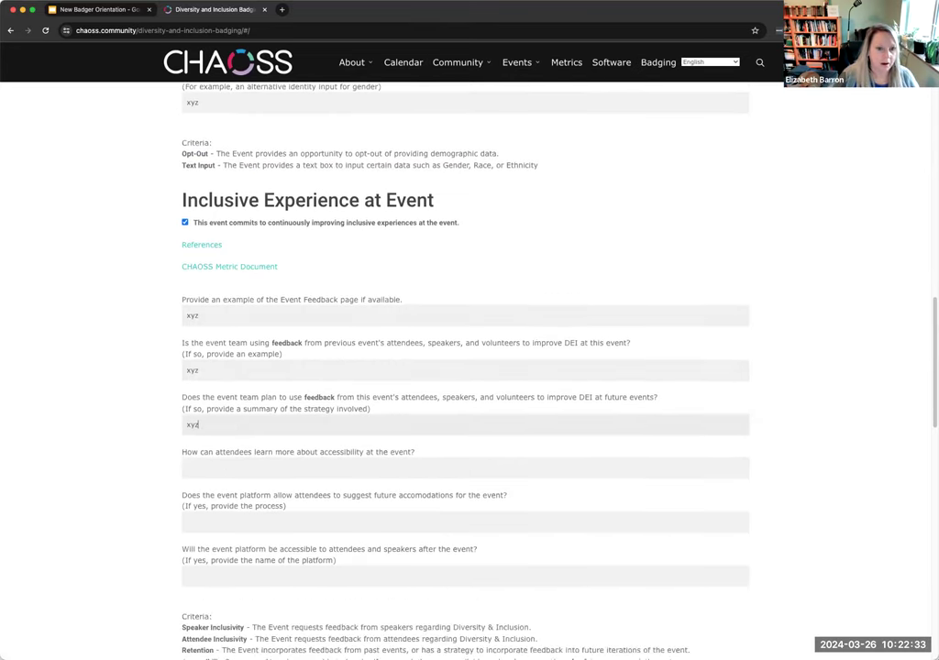
text(xyz)
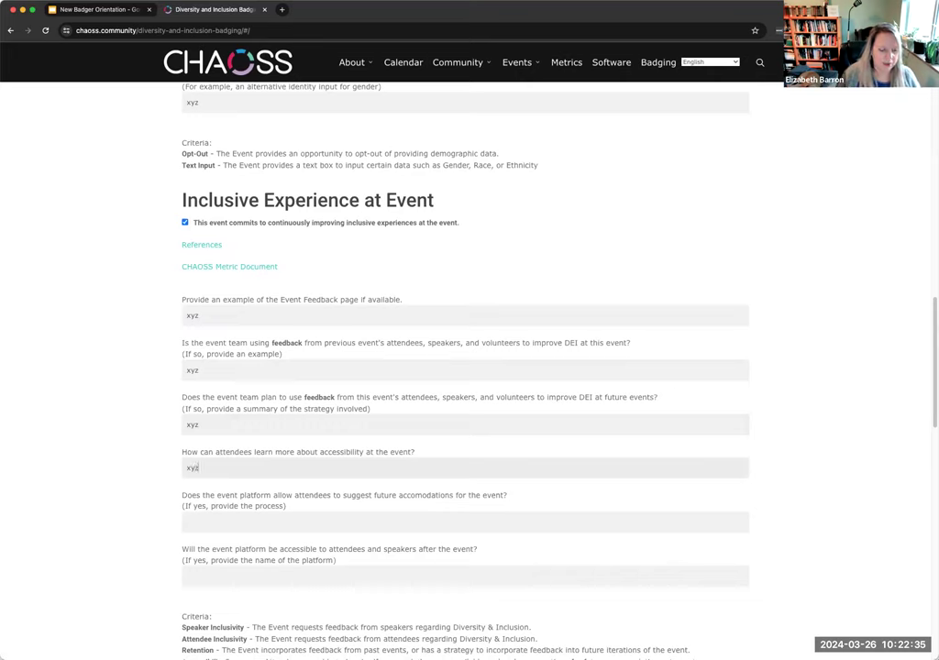
click(236, 525)
text(xyz)
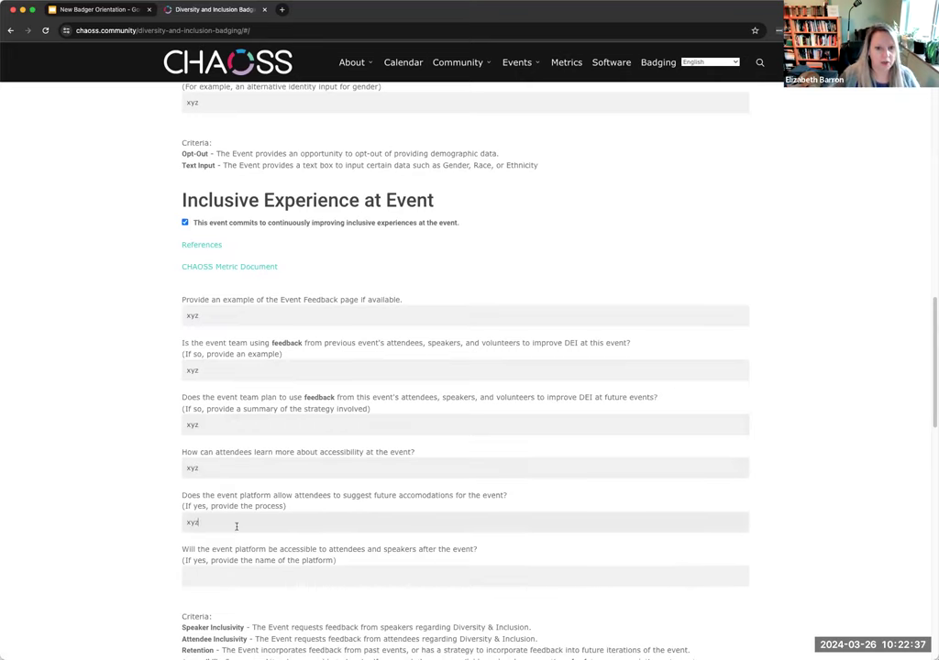
scroll(236, 526, down, 2)
click(213, 483)
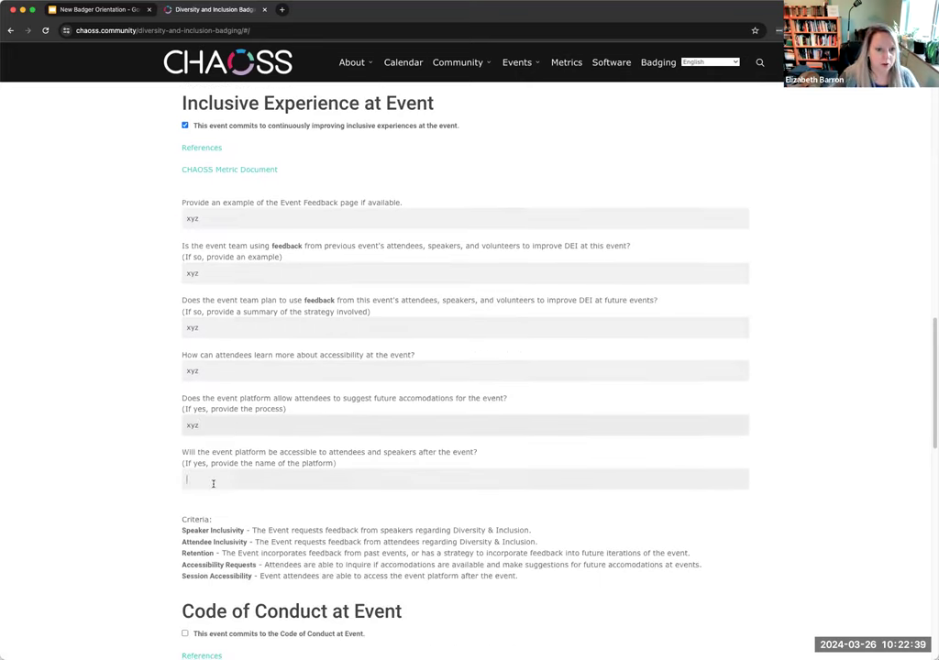
text(xyz)
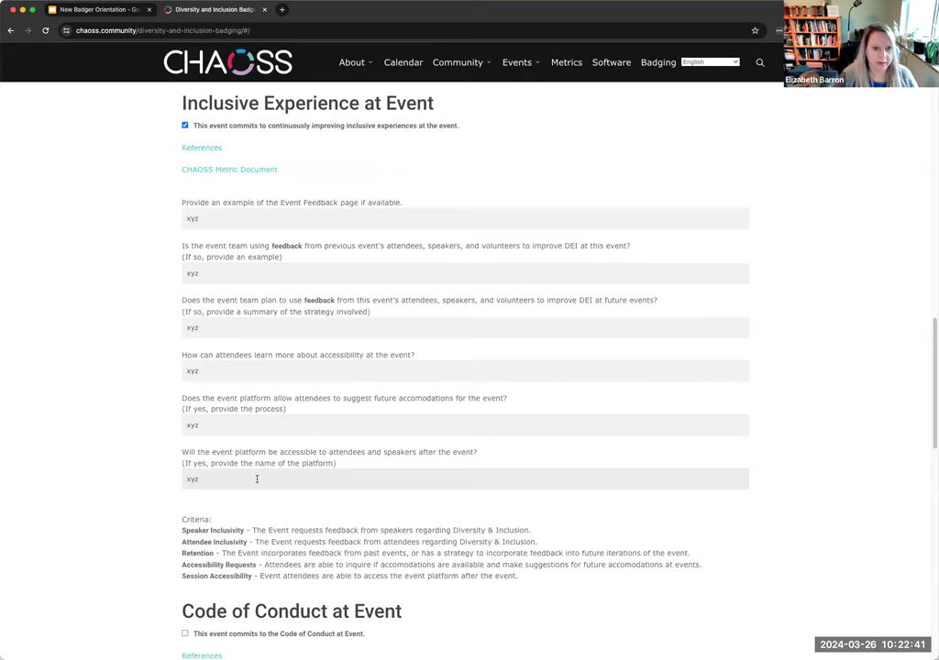
- Tick the Code of Conduct at Event commitment and expand that section's references
scroll(257, 478, down, 2)
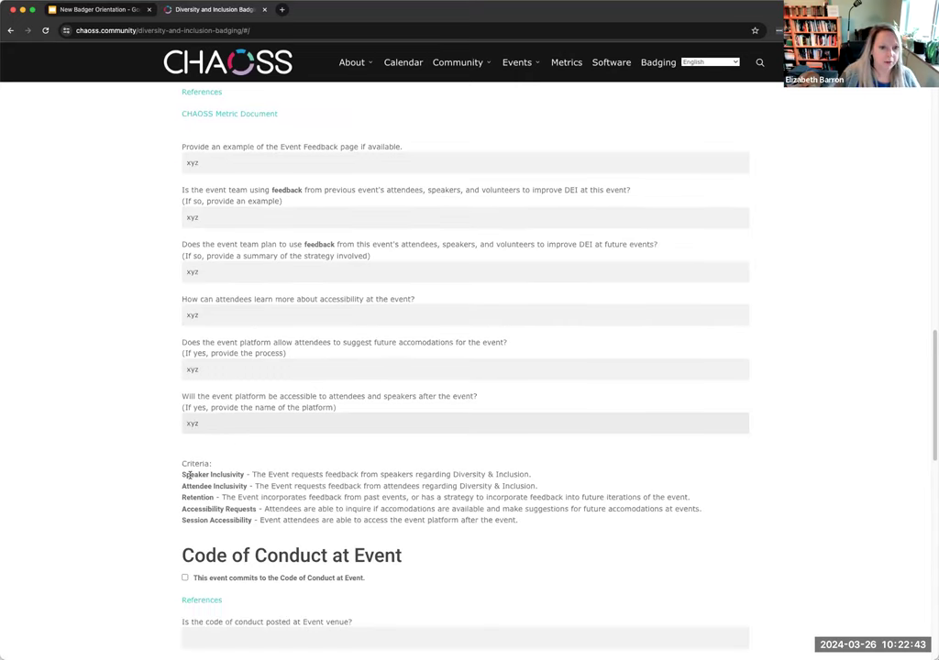
scroll(284, 503, down, 5)
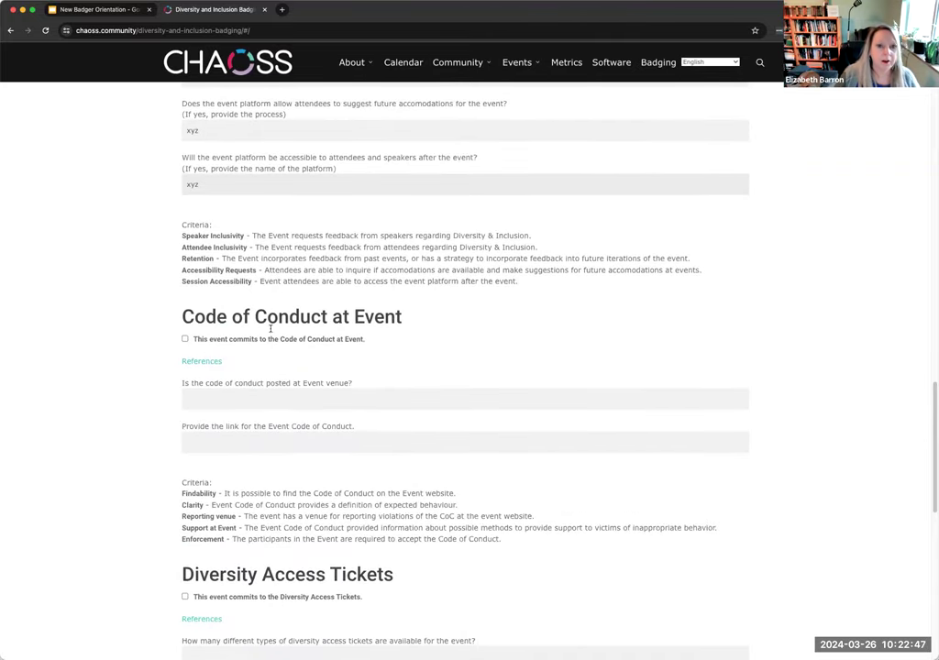
click(184, 339)
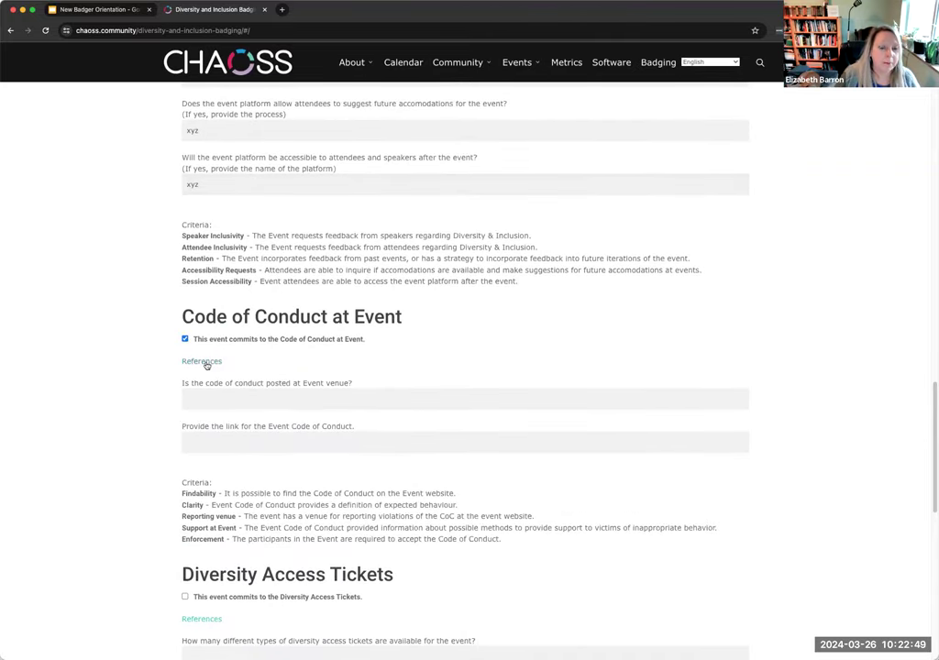
click(208, 362)
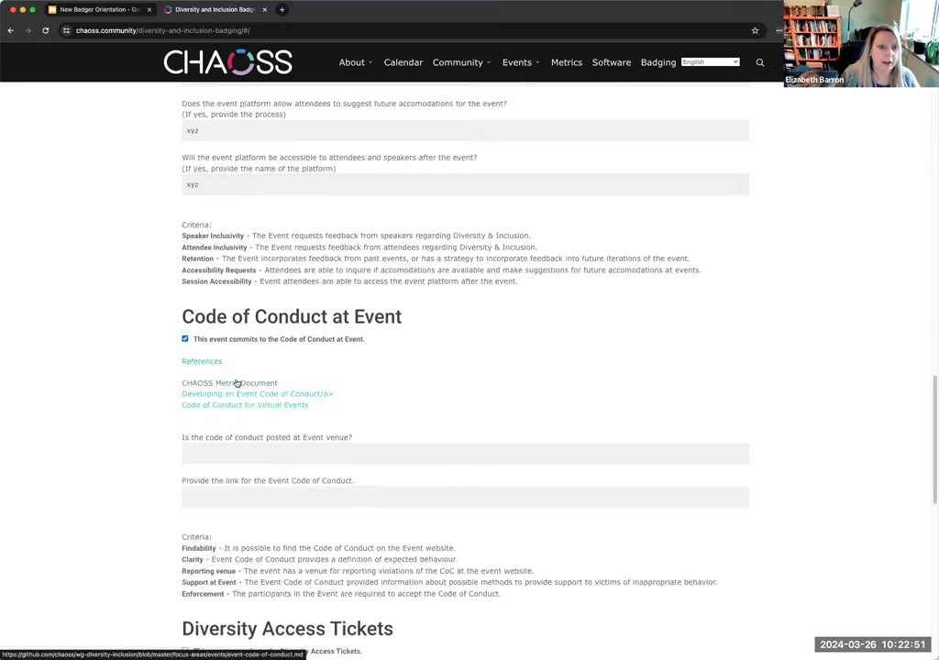
- Enter "xyz" for both Code of Conduct questions, the posting at the event venue and the Code of Conduct link
drag(181, 316, 404, 319)
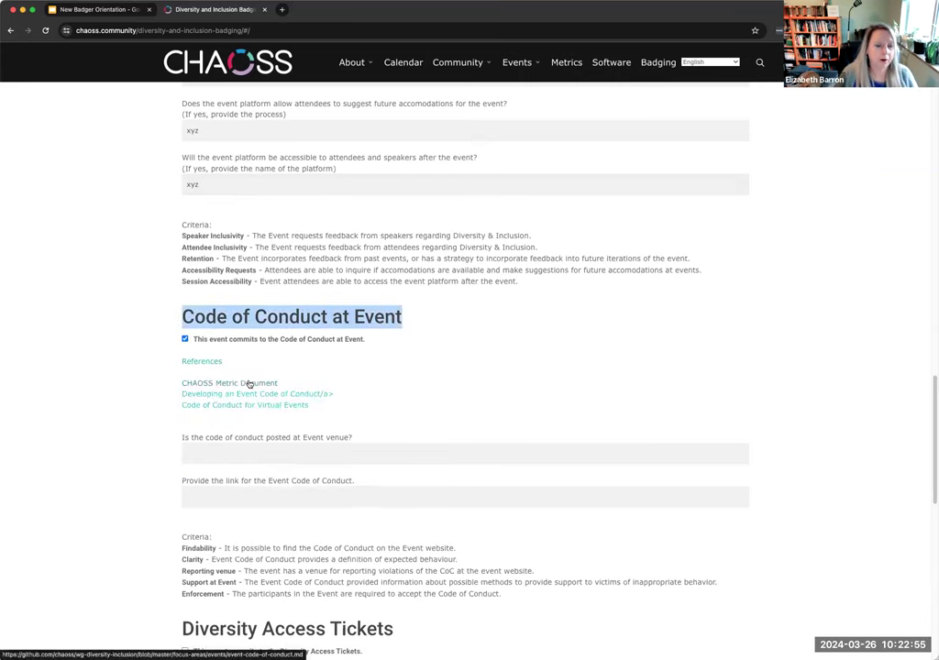
click(216, 455)
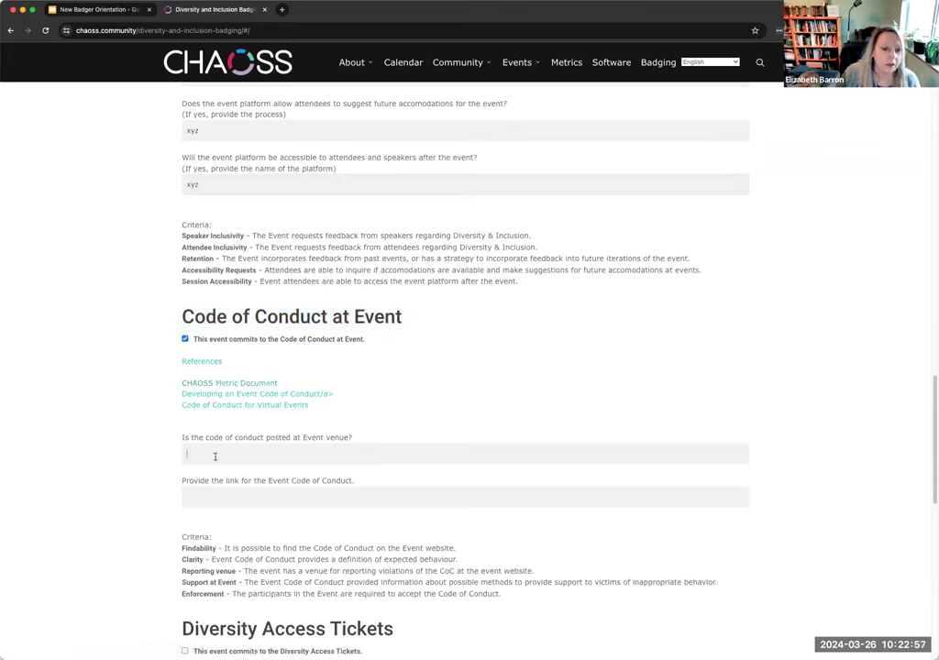
text(xyz)
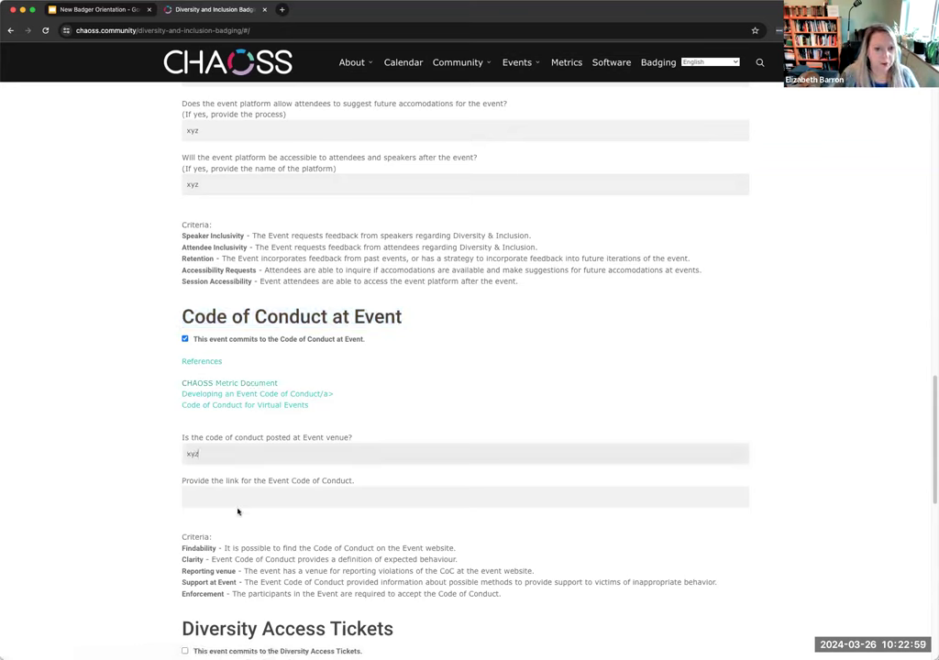
click(235, 498)
text(xyz)
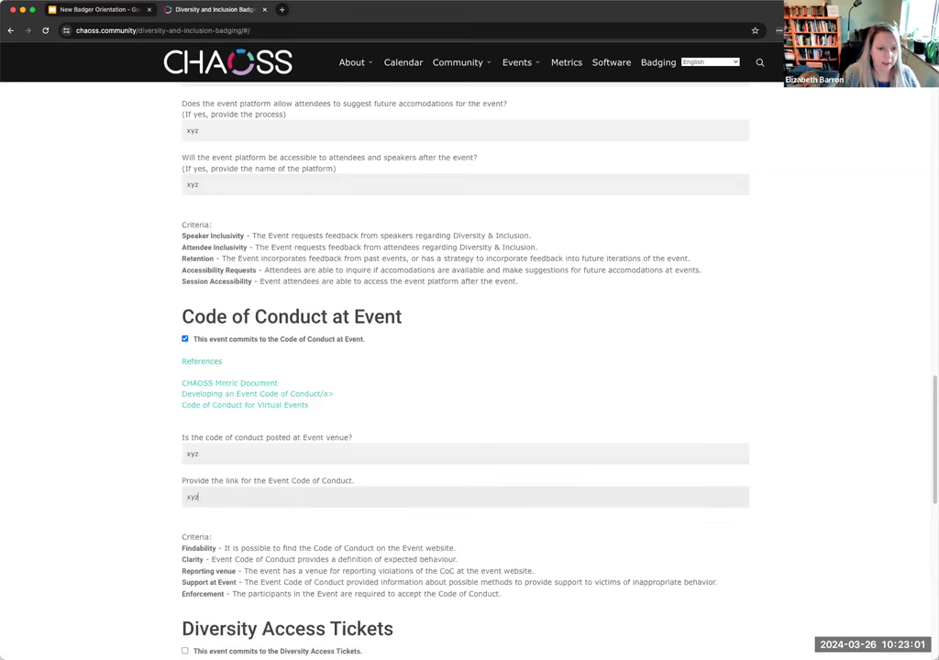
- Tick the Diversity Access Tickets commitment and review that section's questions
scroll(179, 425, down, 6)
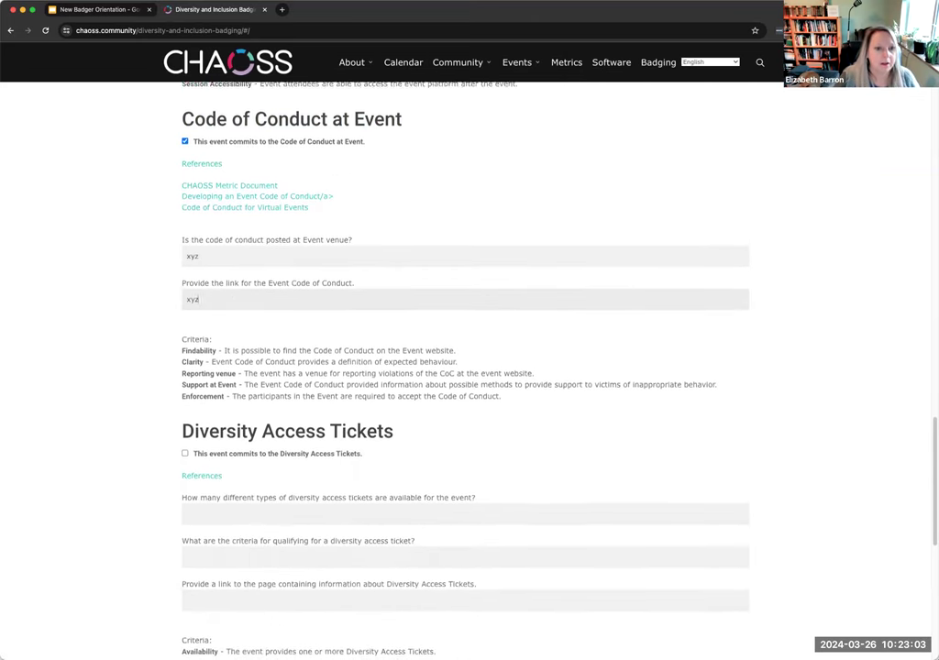
click(184, 374)
drag(183, 356, 396, 358)
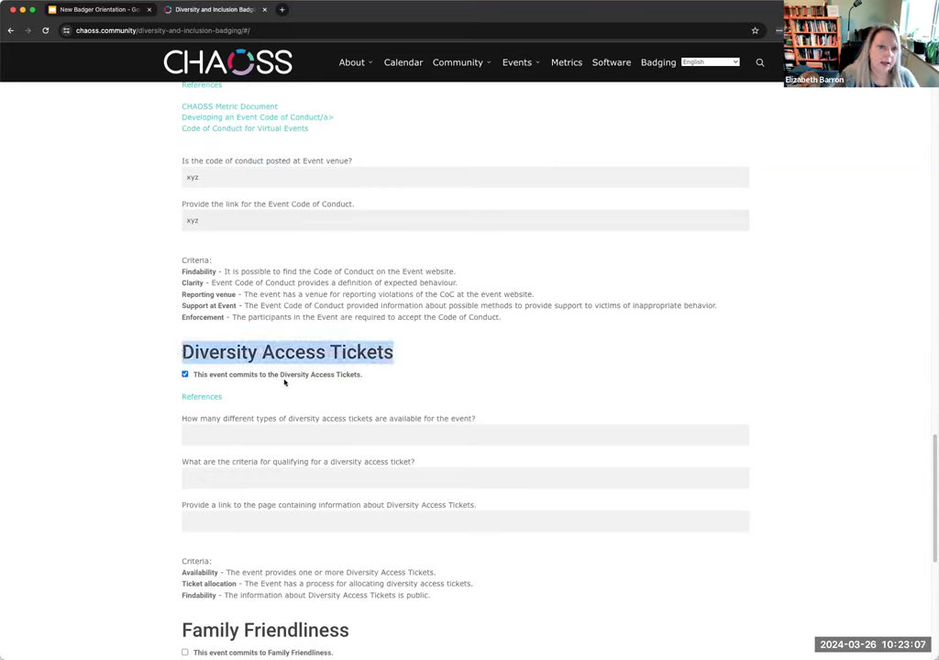
click(248, 432)
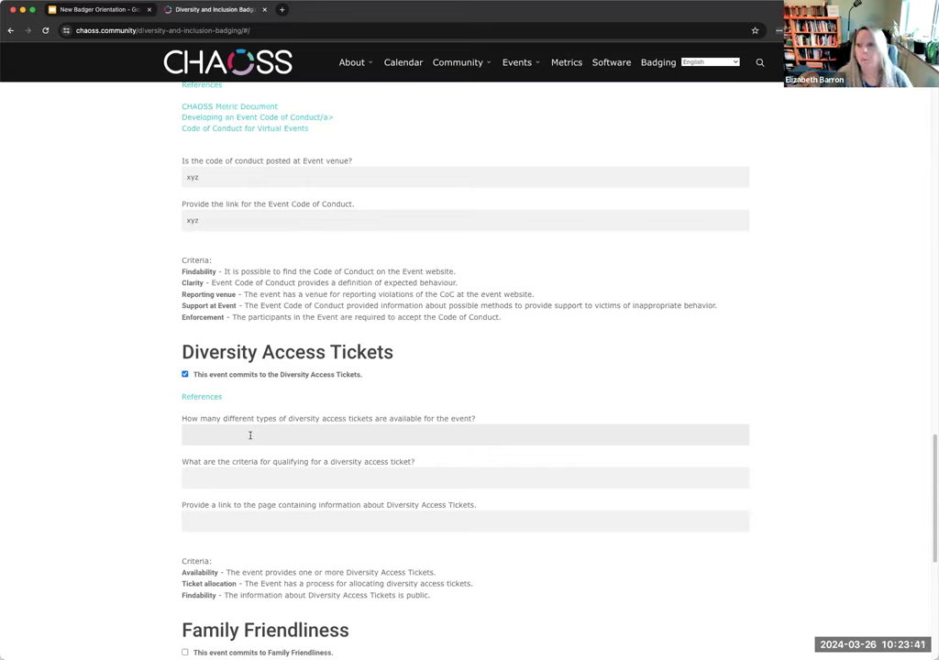
- Tick the commitment to Family Friendliness
scroll(250, 435, down, 5)
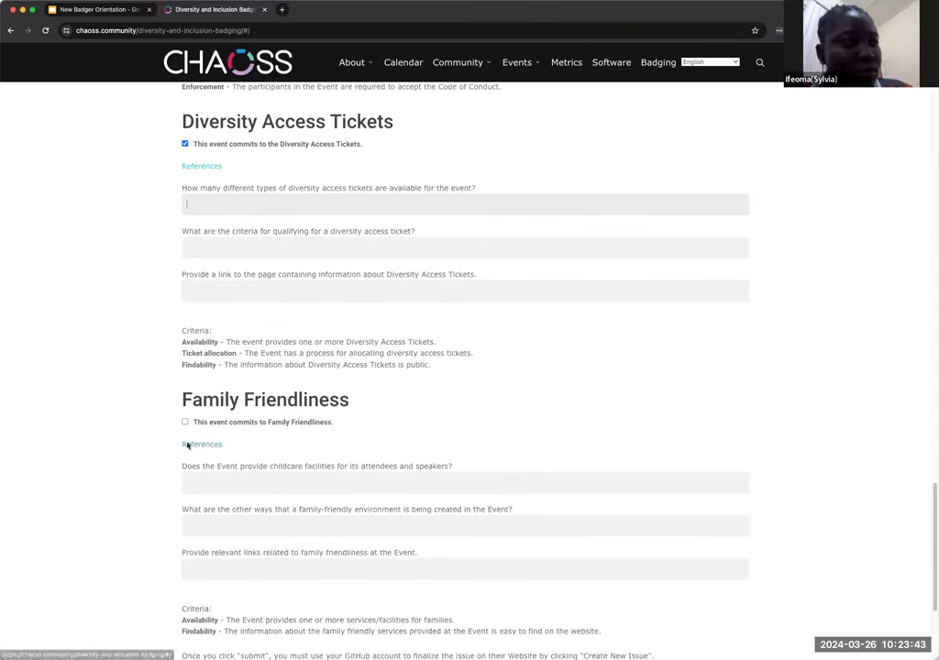
triple_click(195, 399)
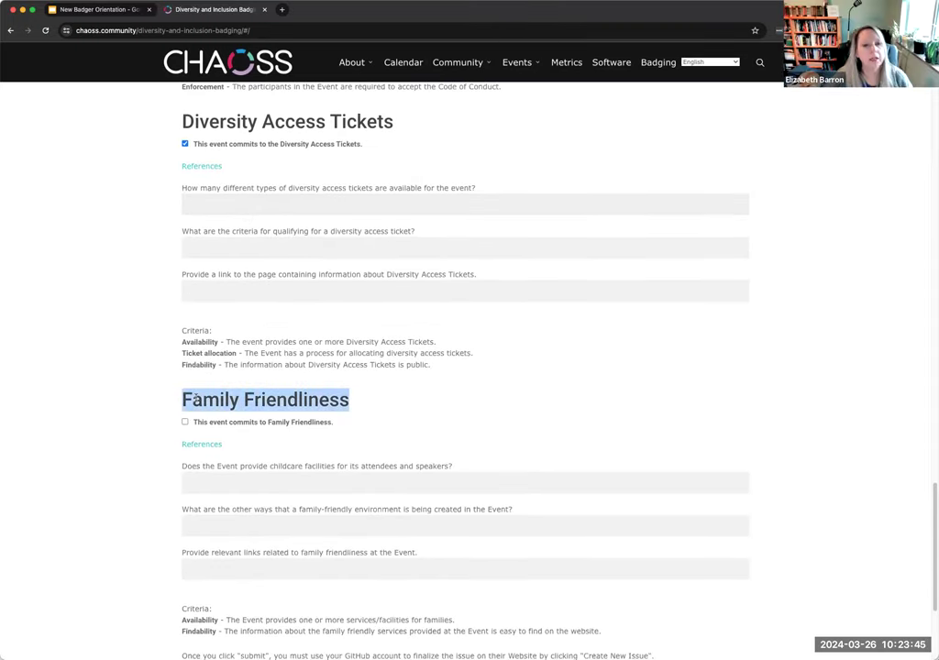
click(184, 422)
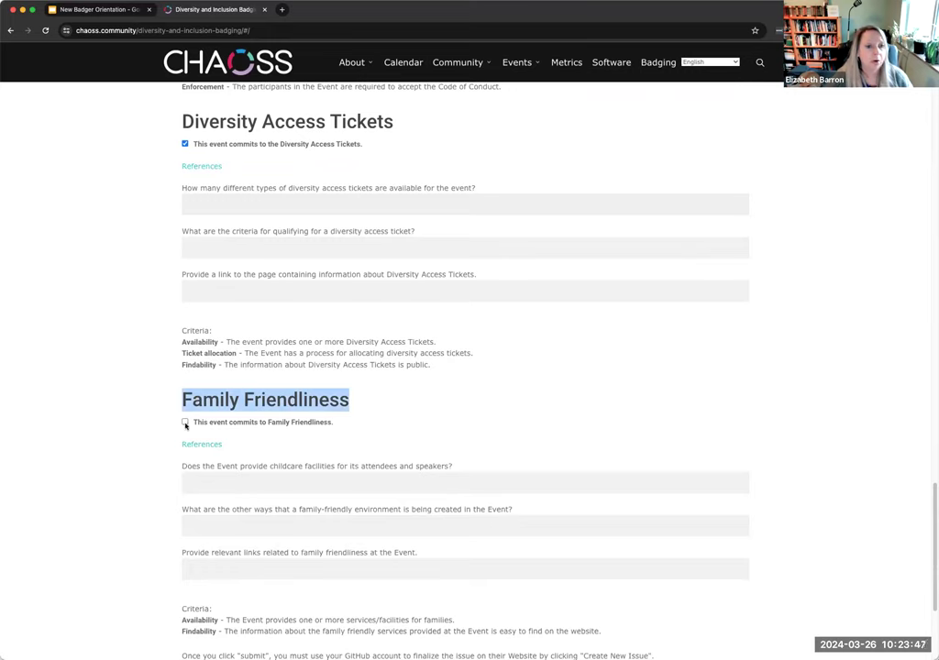
click(249, 482)
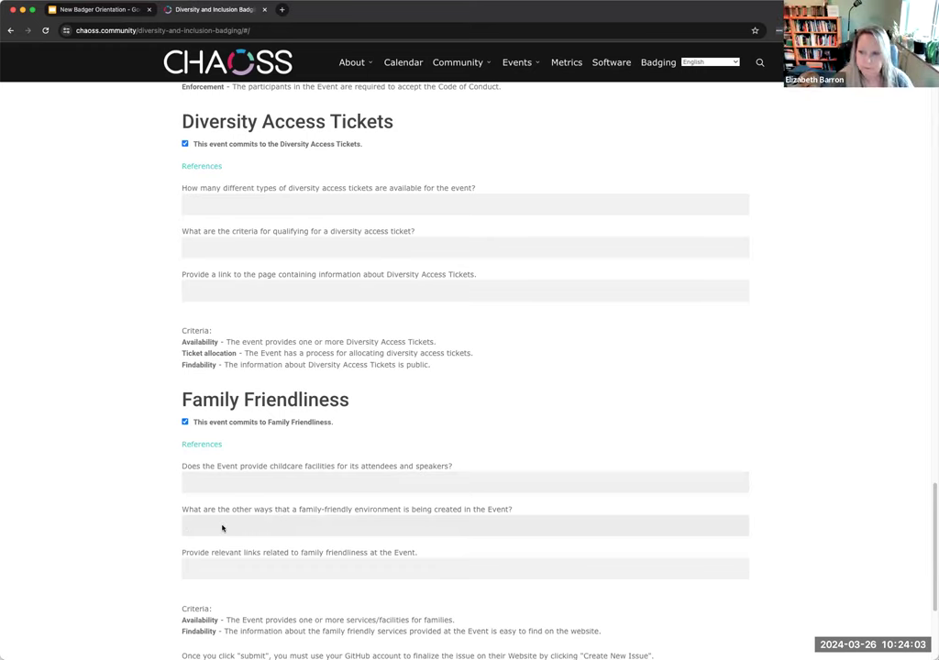
- Review the Family Friendliness questions on childcare facilities, other family-friendly measures and relevant links, along with the closing criteria
scroll(264, 530, down, 1)
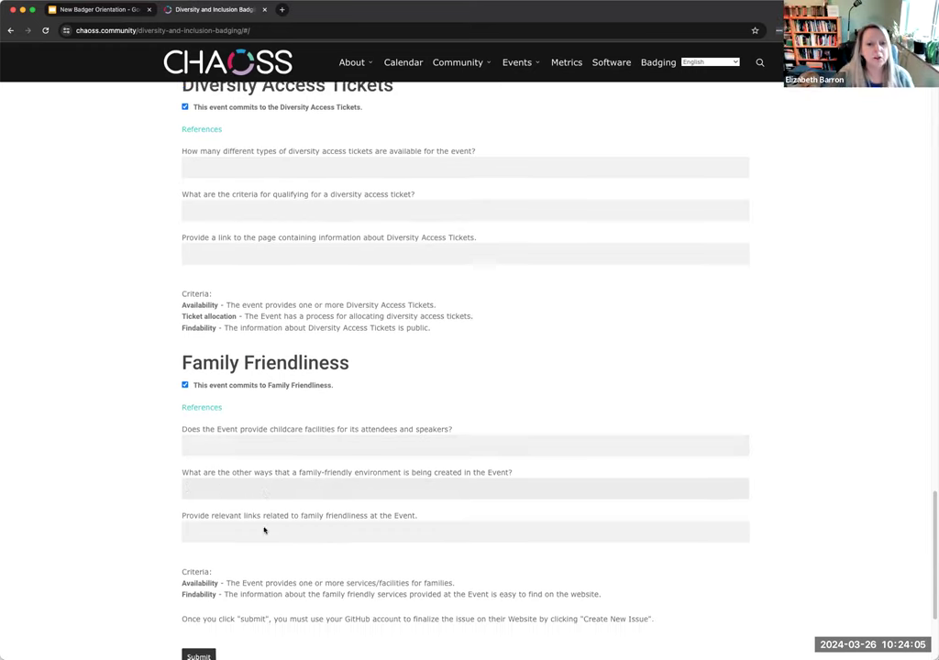
scroll(264, 530, down, 1)
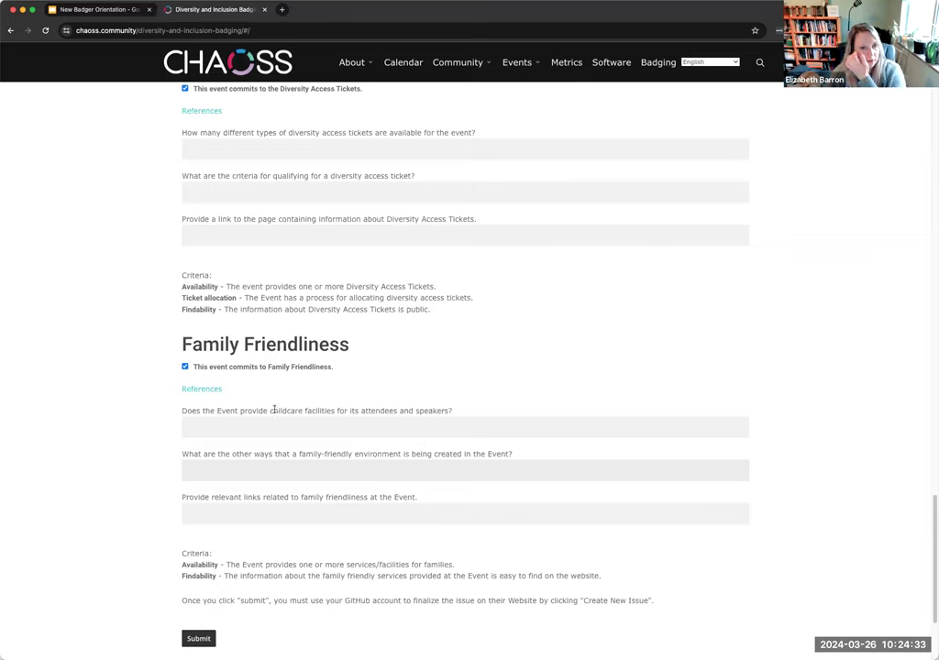
drag(270, 410, 333, 410)
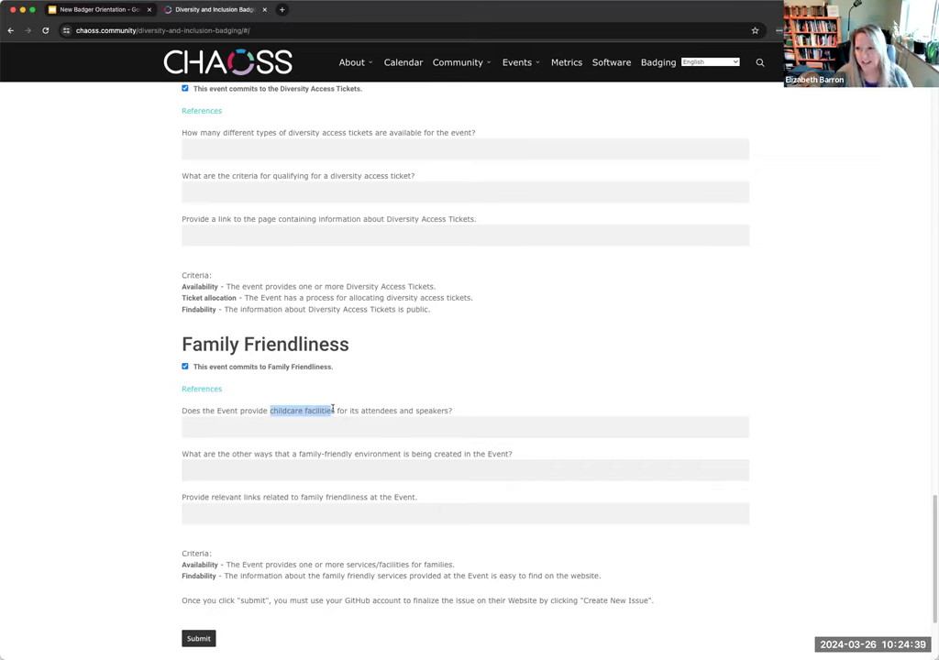
click(276, 473)
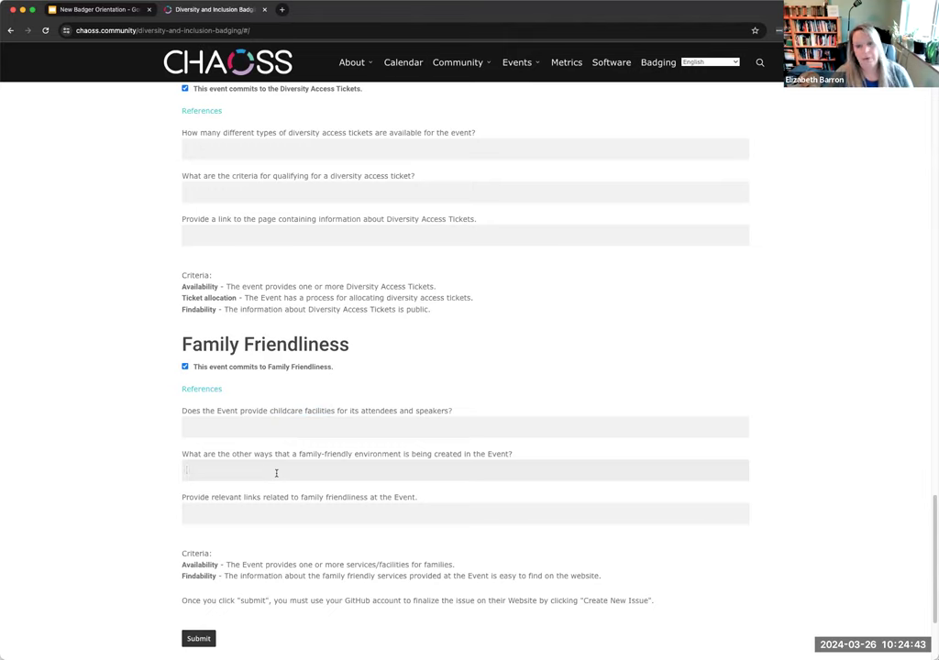
scroll(266, 512, down, 1)
scroll(243, 450, down, 1)
click(216, 429)
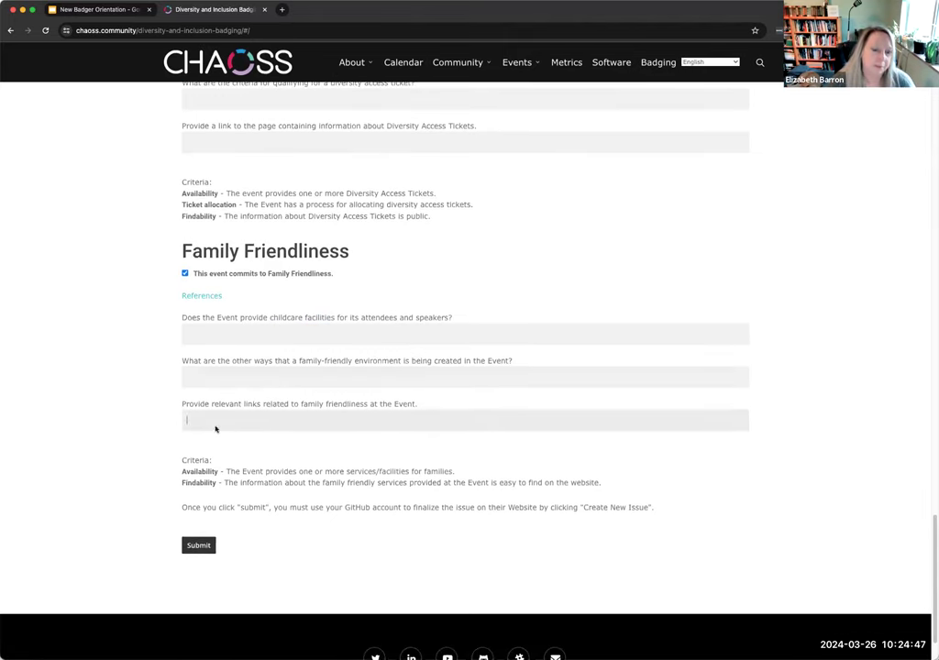
- Review the form's five metric sections in order, from Event Demographics through to Family Friendliness
scroll(276, 252, up, 3)
scroll(276, 252, up, 15)
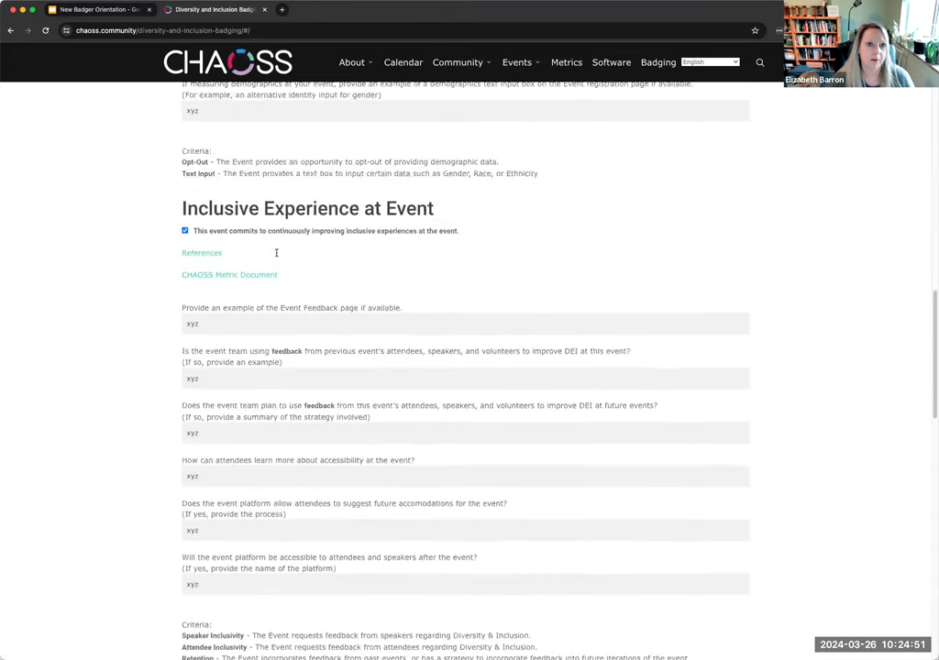
scroll(276, 253, up, 10)
scroll(261, 243, up, 6)
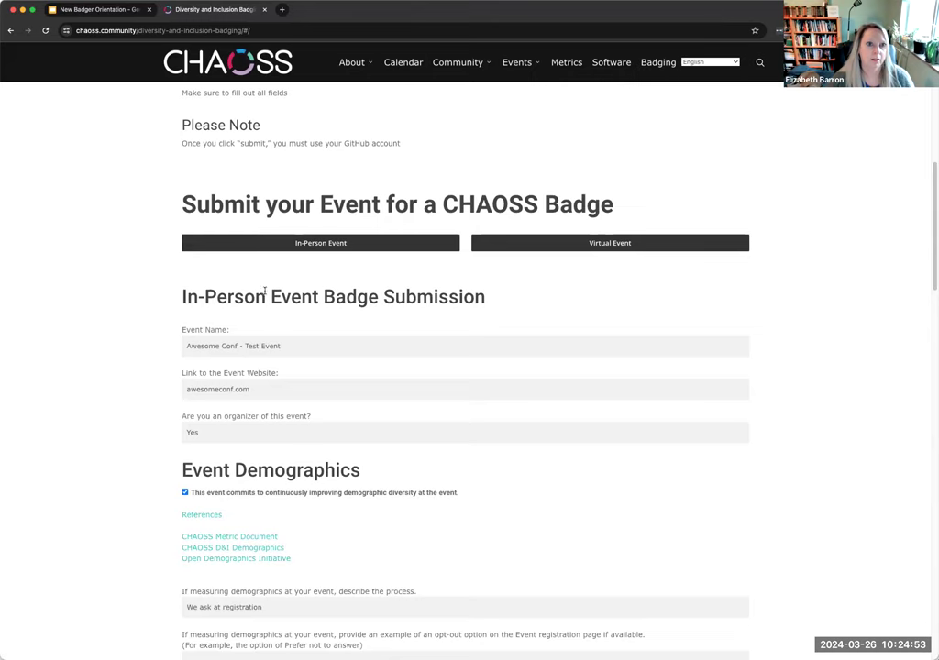
triple_click(264, 468)
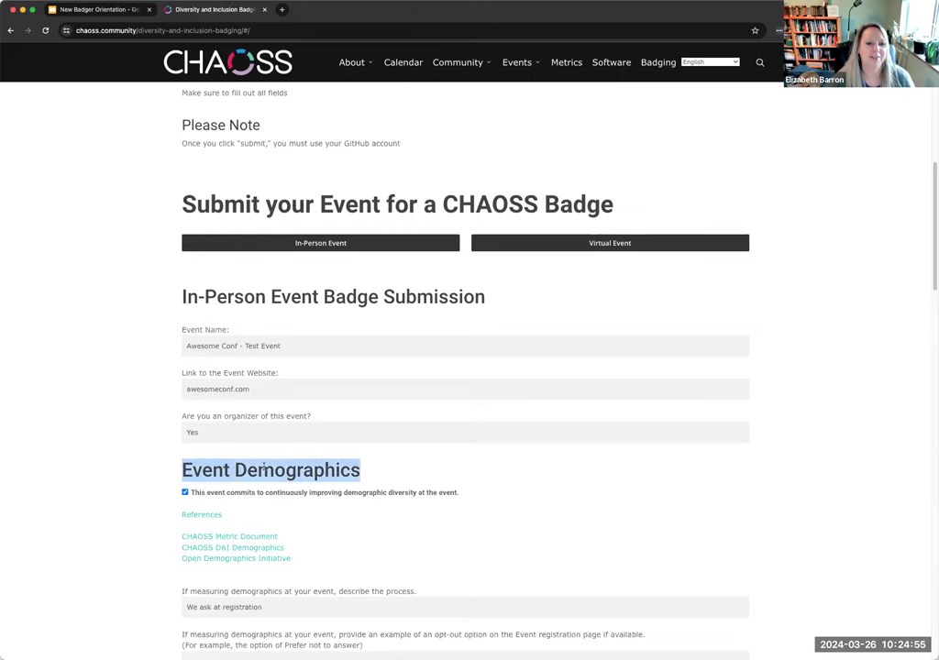
scroll(275, 468, down, 5)
triple_click(260, 484)
scroll(261, 482, down, 1)
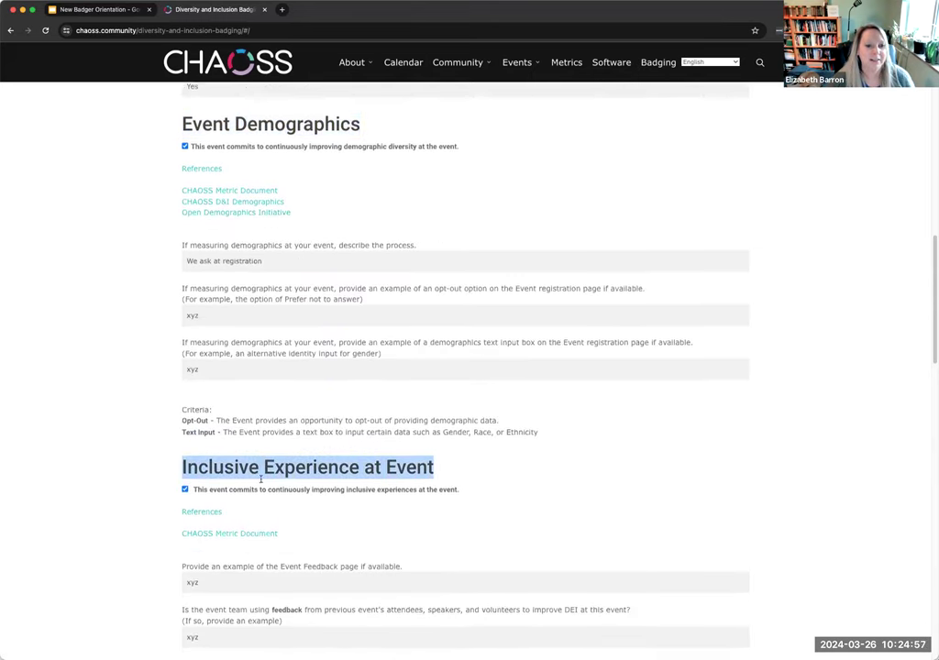
scroll(261, 477, down, 6)
triple_click(237, 419)
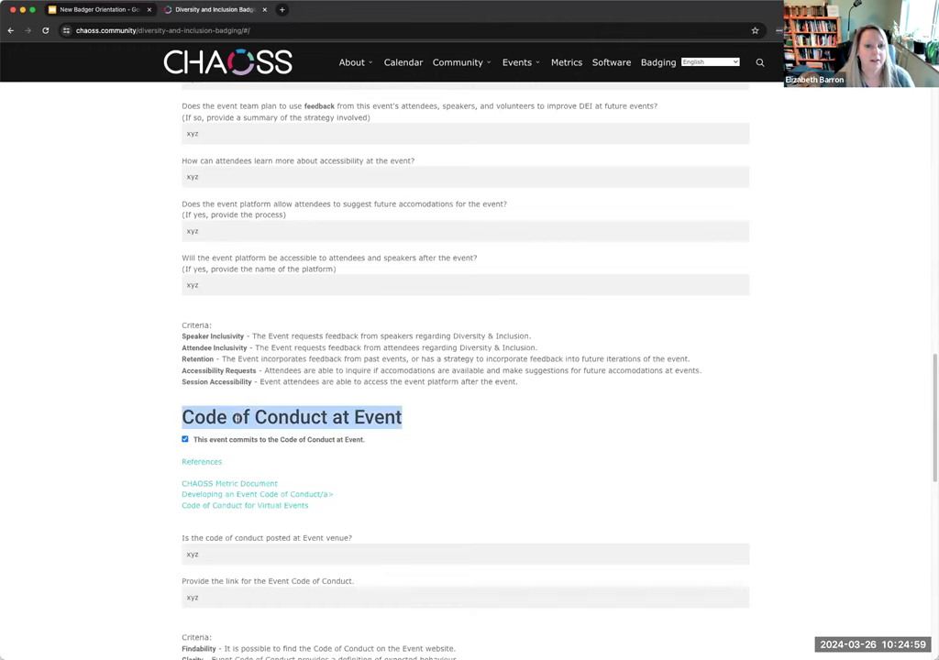
scroll(241, 427, down, 6)
triple_click(245, 435)
scroll(247, 439, down, 1)
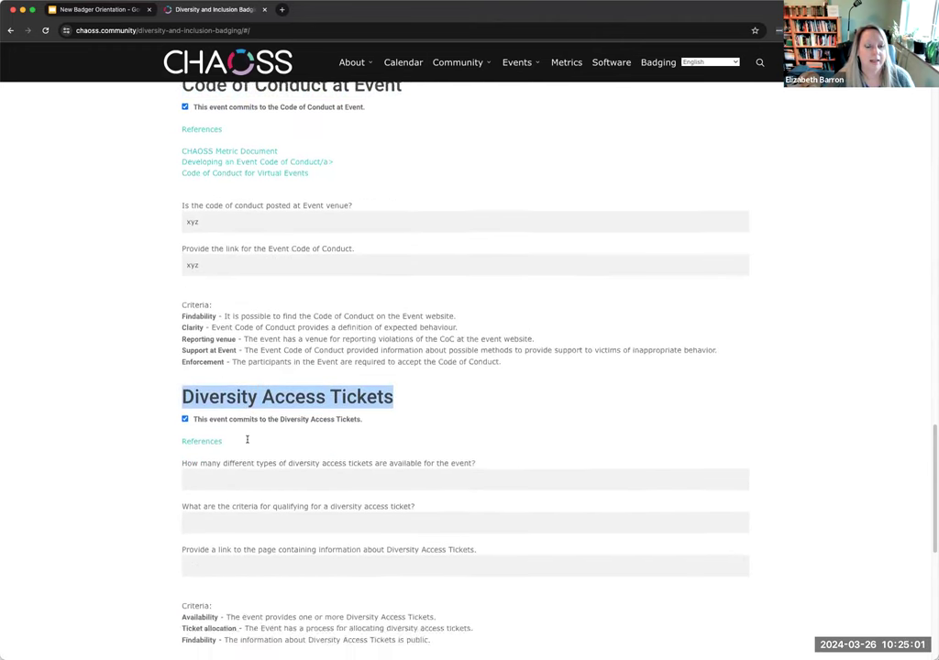
scroll(244, 440, down, 5)
triple_click(321, 419)
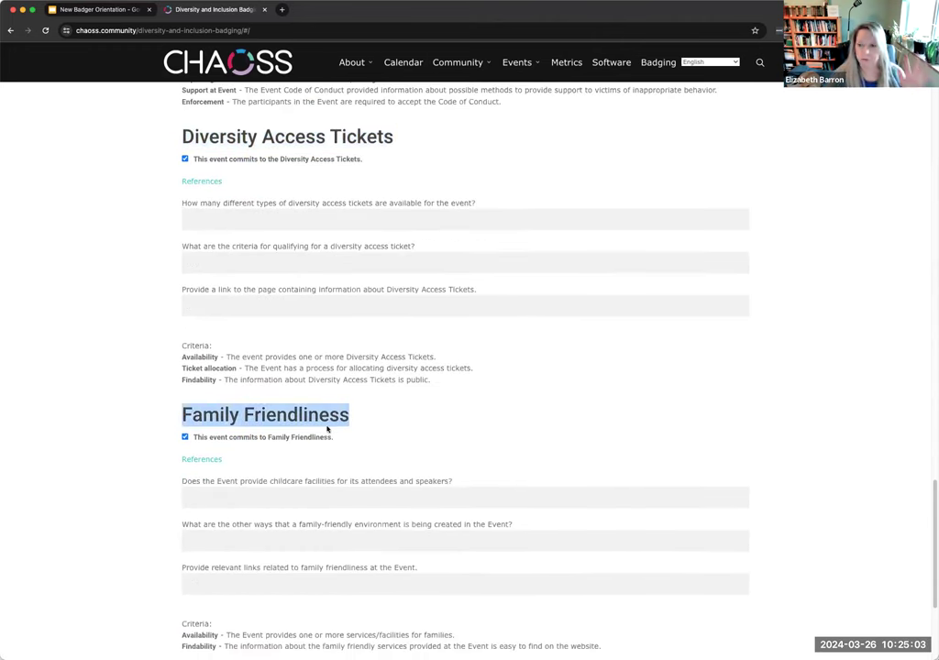
- Submit the in-person event form, copy the generated Markdown and proceed to a new GitHub issue
scroll(328, 429, down, 3)
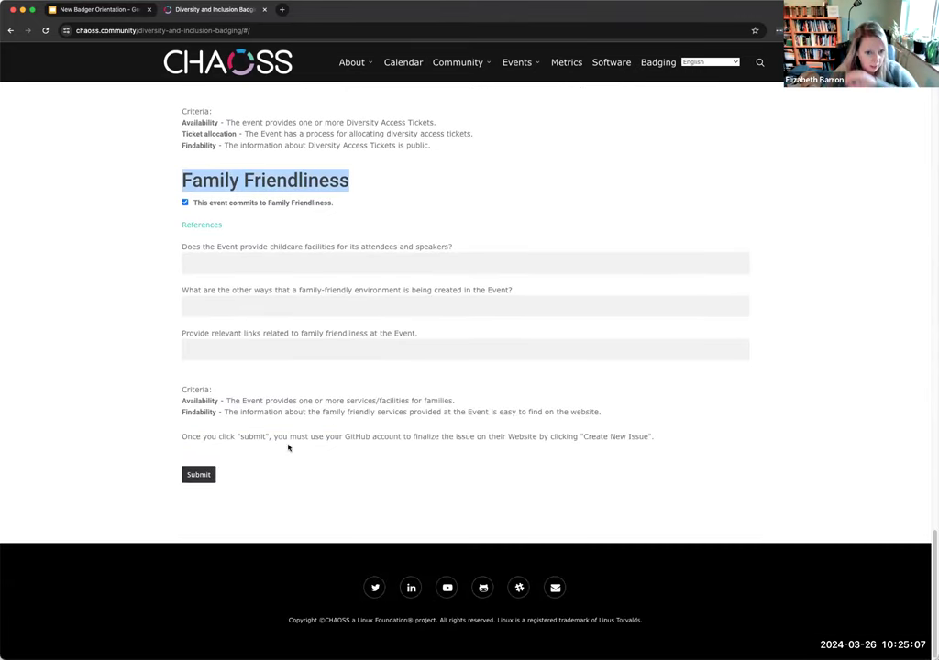
click(199, 475)
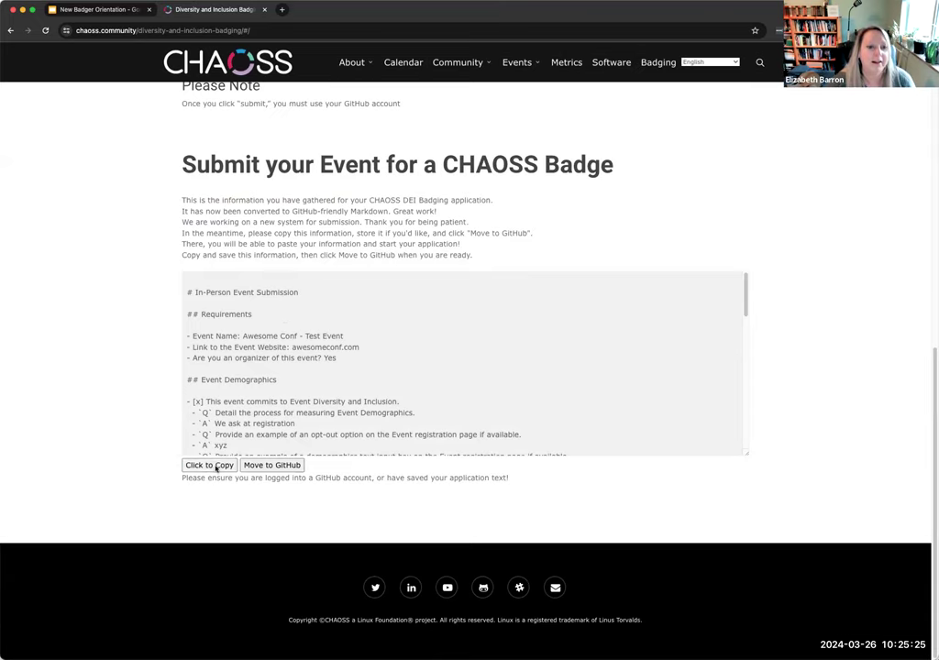
click(265, 466)
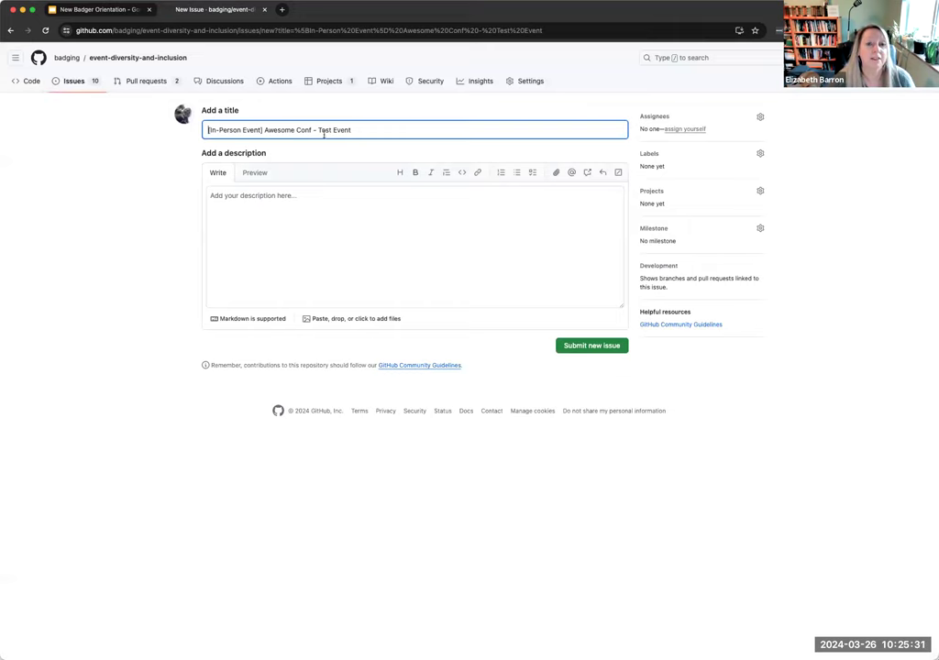
- Paste the copied application Markdown into the issue description, check it through, and submit the new issue
click(239, 211)
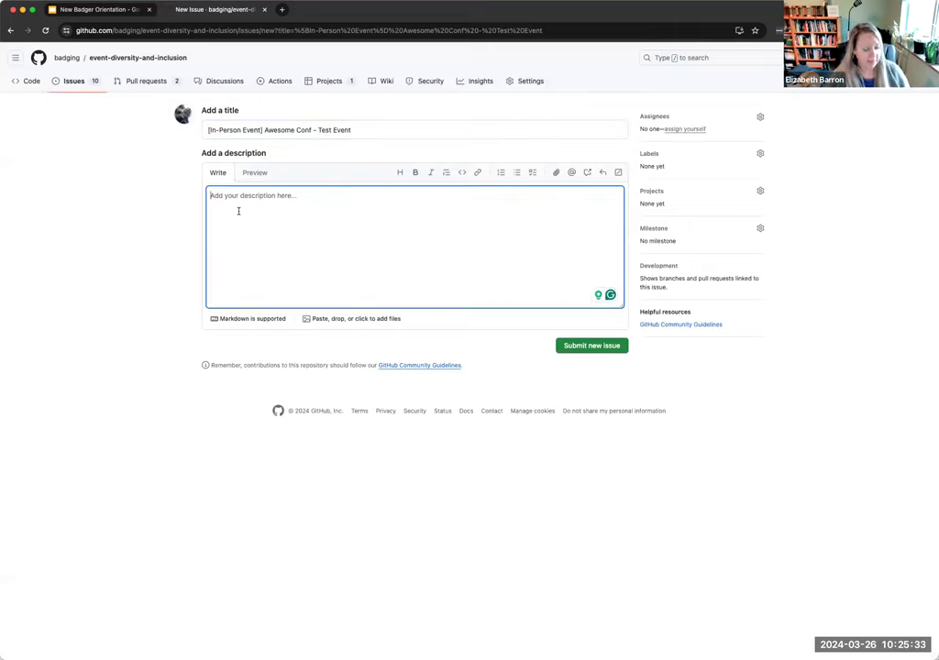
key(super+v)
scroll(318, 300, up, 5)
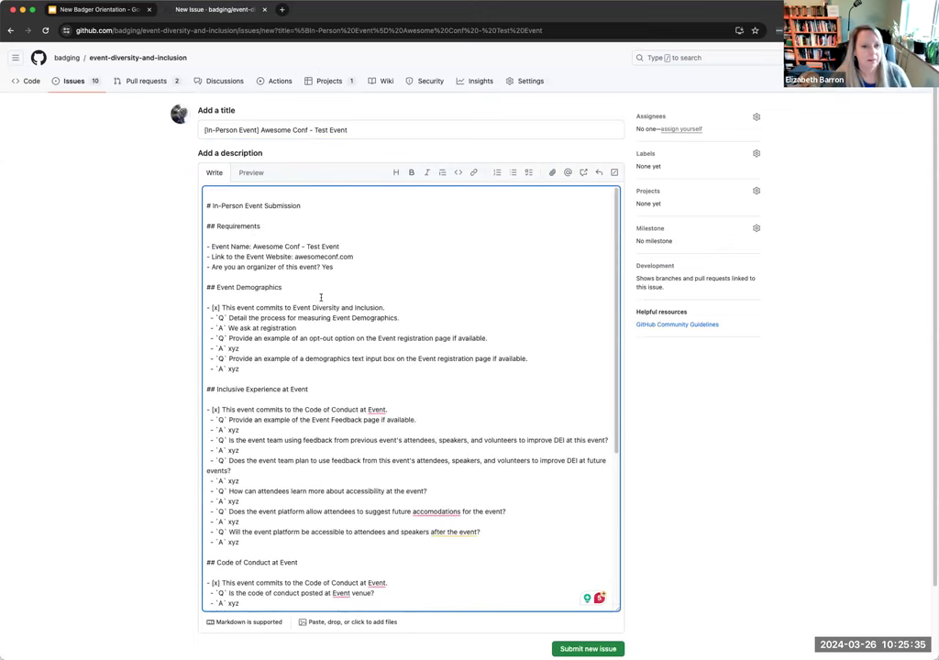
scroll(402, 284, down, 5)
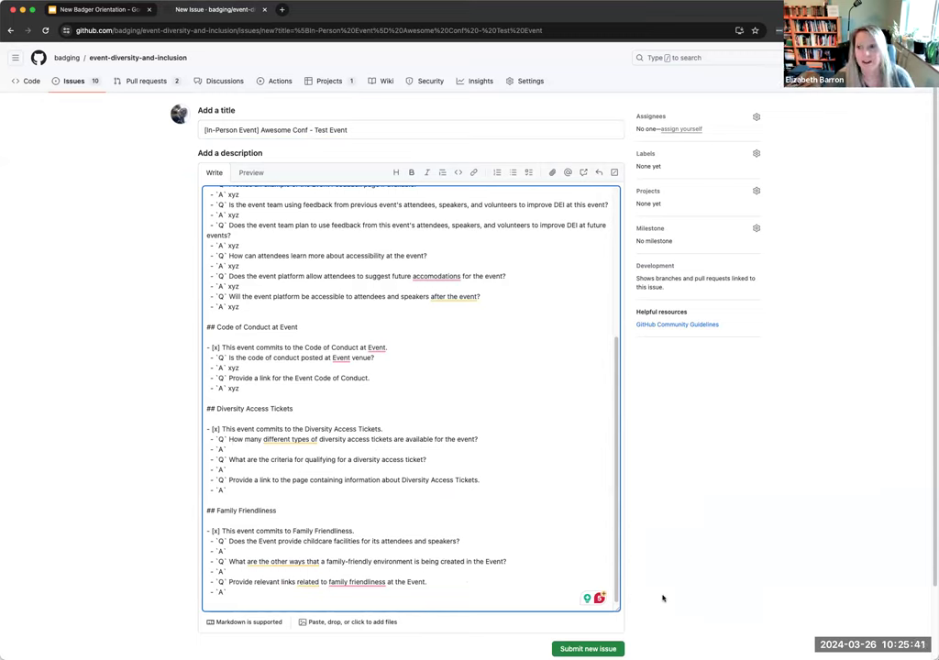
click(578, 650)
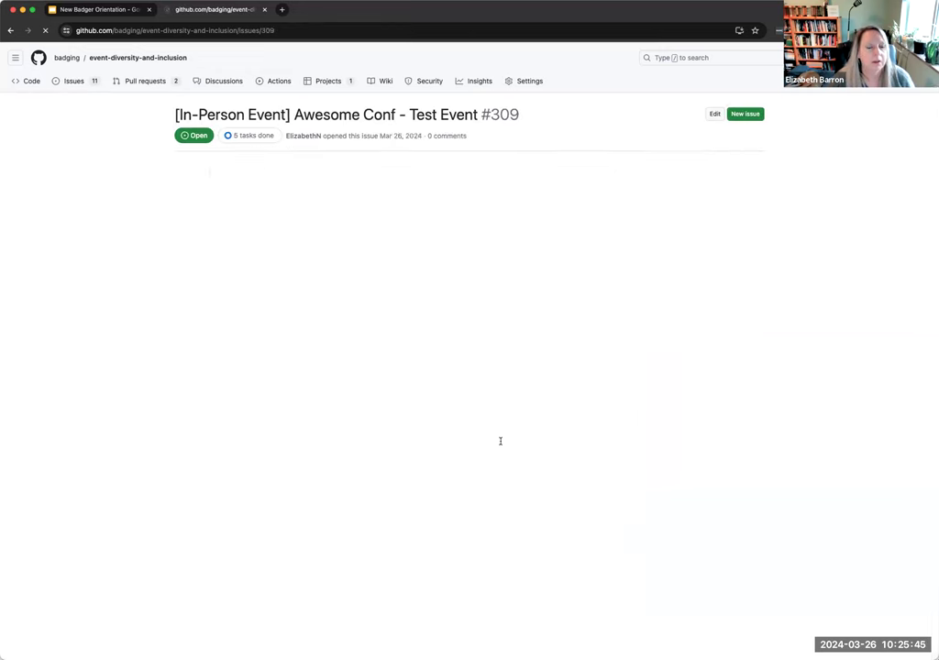
- Read through the submitted event application issue and the badging bot's comment
scroll(367, 293, down, 5)
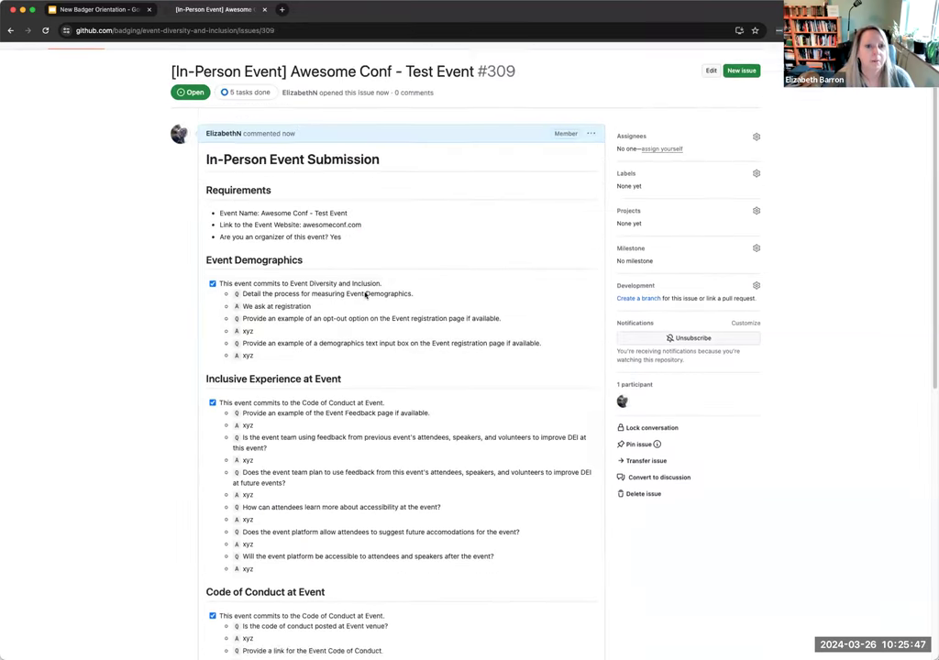
scroll(365, 294, down, 5)
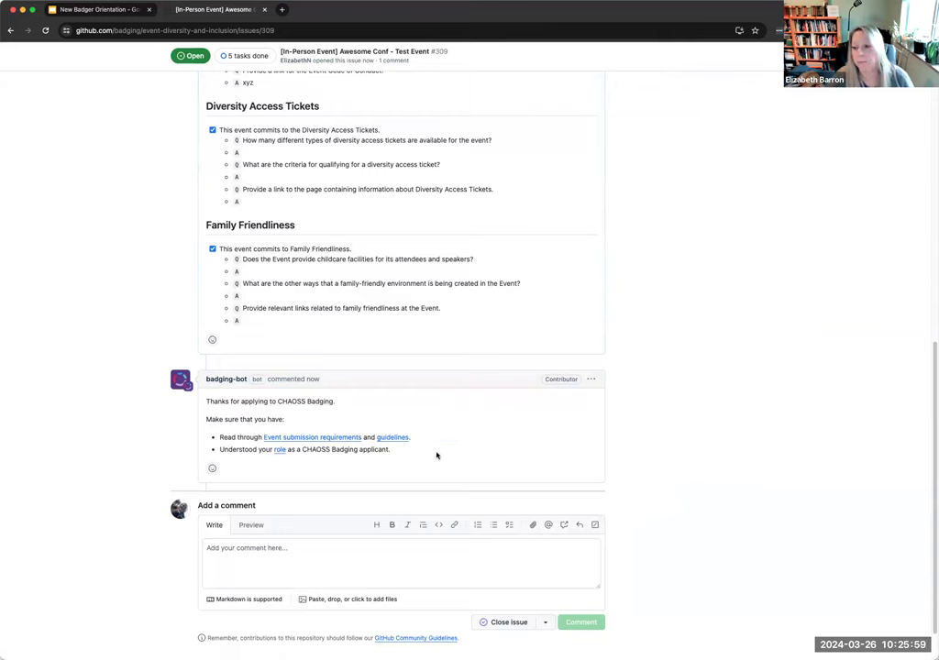
scroll(437, 455, up, 10)
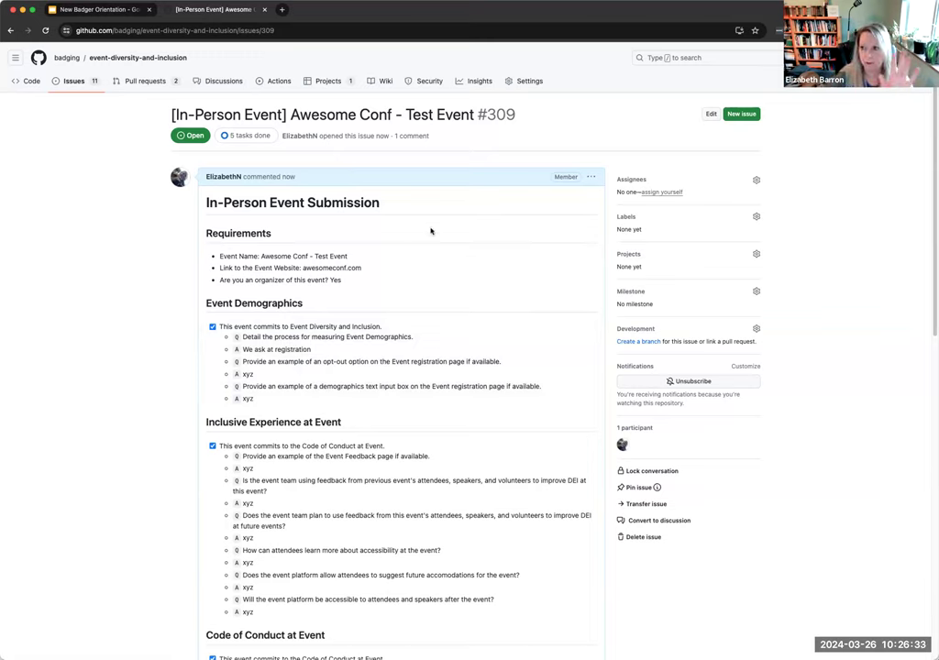
- Assign the event application issue to yourself and a second reviewer
click(636, 181)
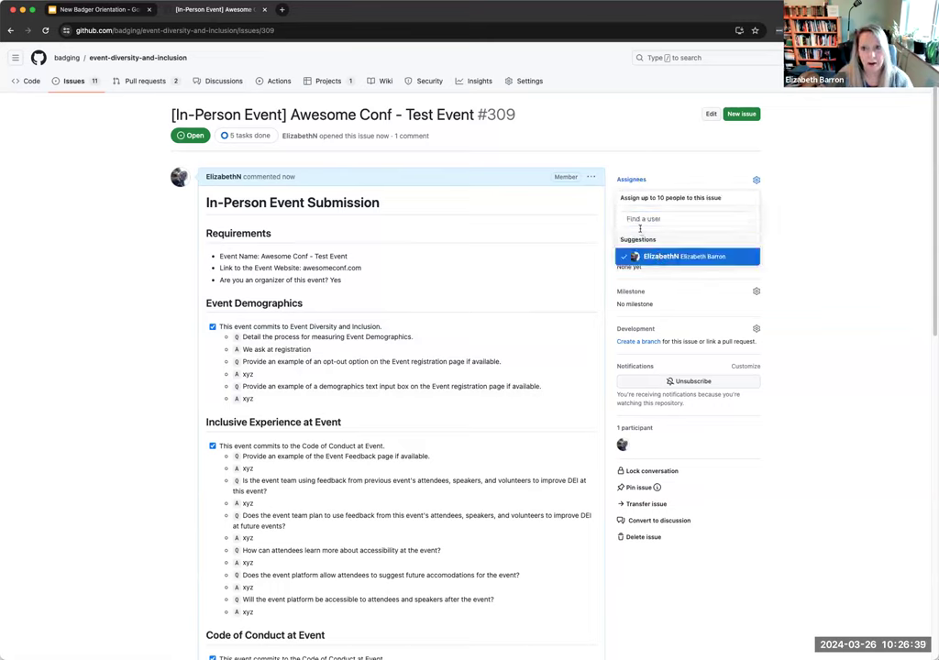
click(642, 221)
text(mary)
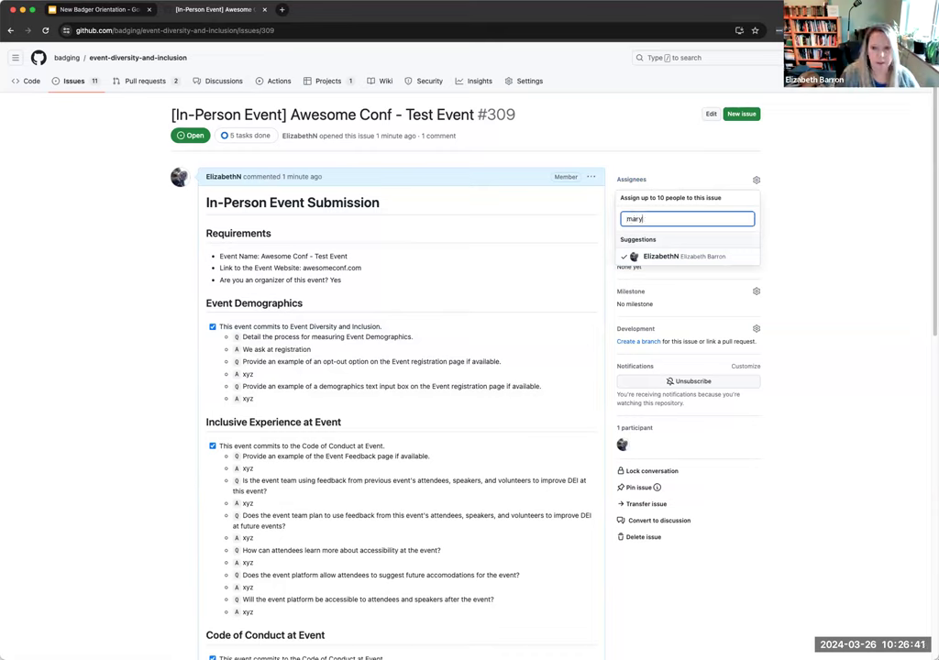
click(661, 240)
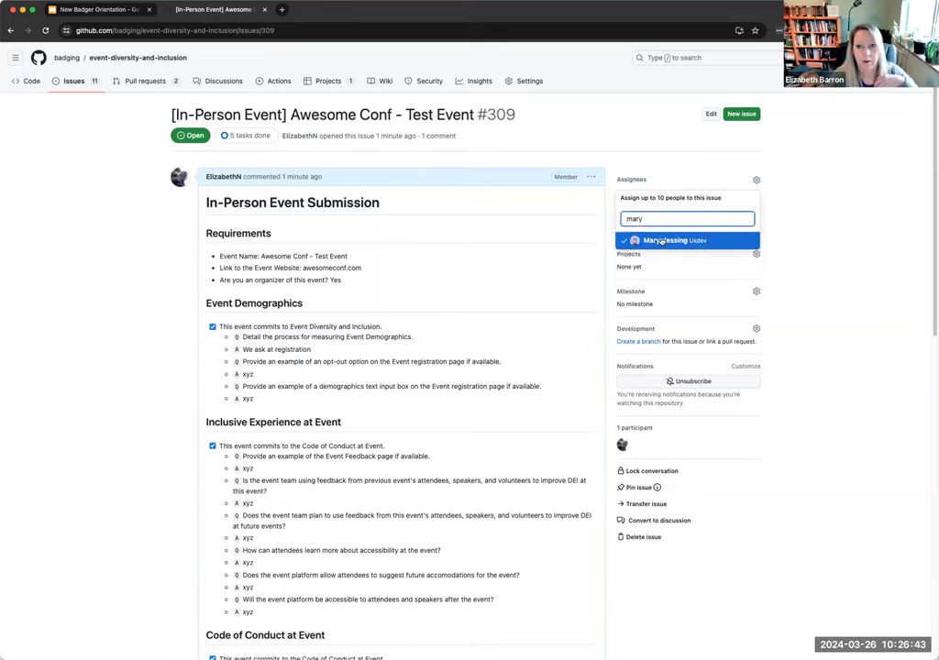
click(780, 233)
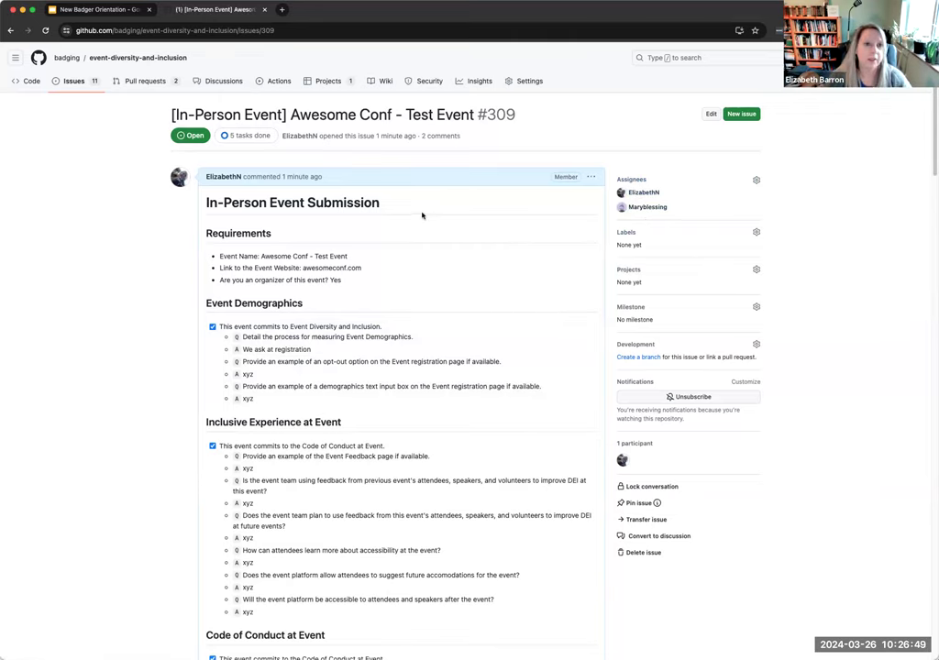
- Look through the badging bot's two reviewer checklists and compare them with the original event submission
scroll(373, 304, down, 5)
scroll(373, 304, down, 15)
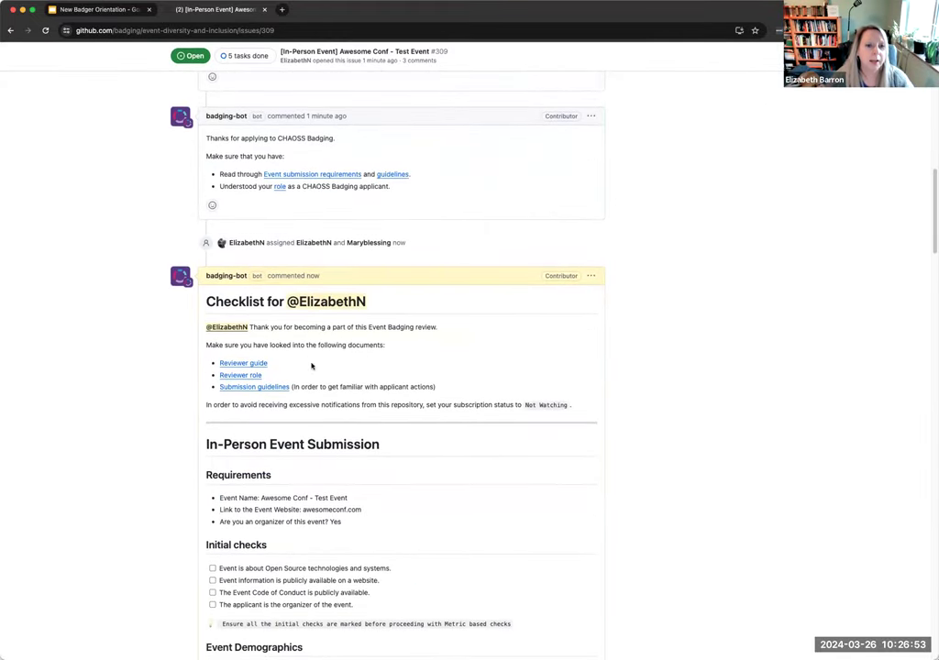
scroll(352, 382, down, 1)
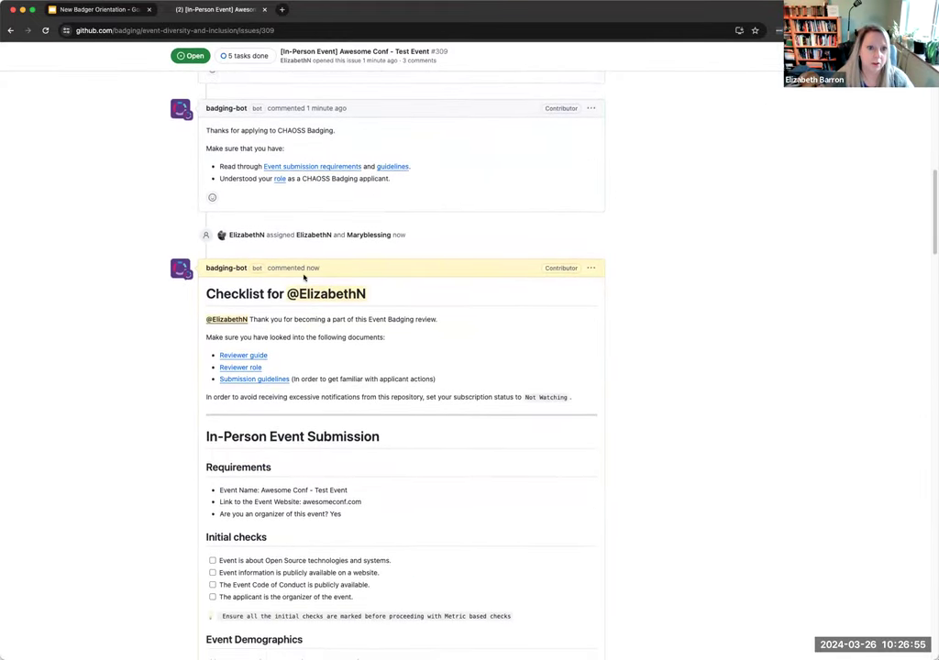
scroll(383, 392, down, 11)
scroll(382, 393, down, 15)
scroll(360, 377, down, 8)
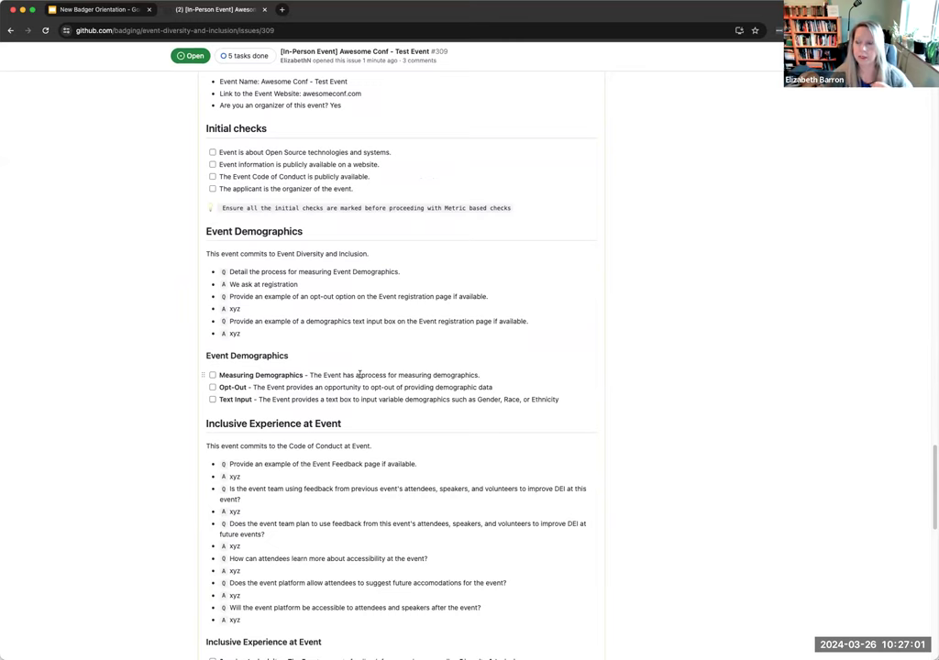
scroll(359, 377, up, 20)
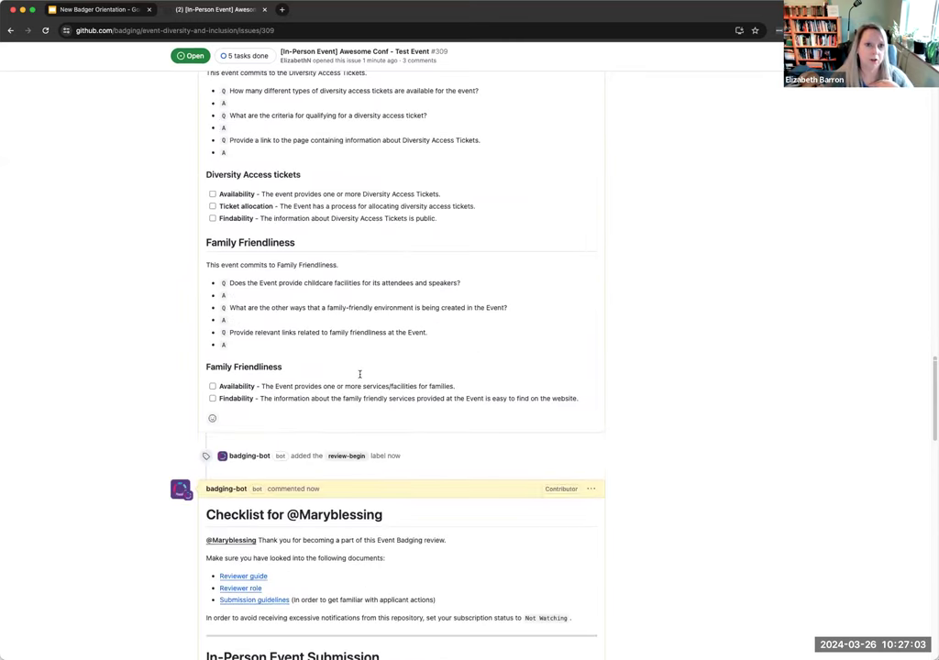
scroll(360, 377, up, 13)
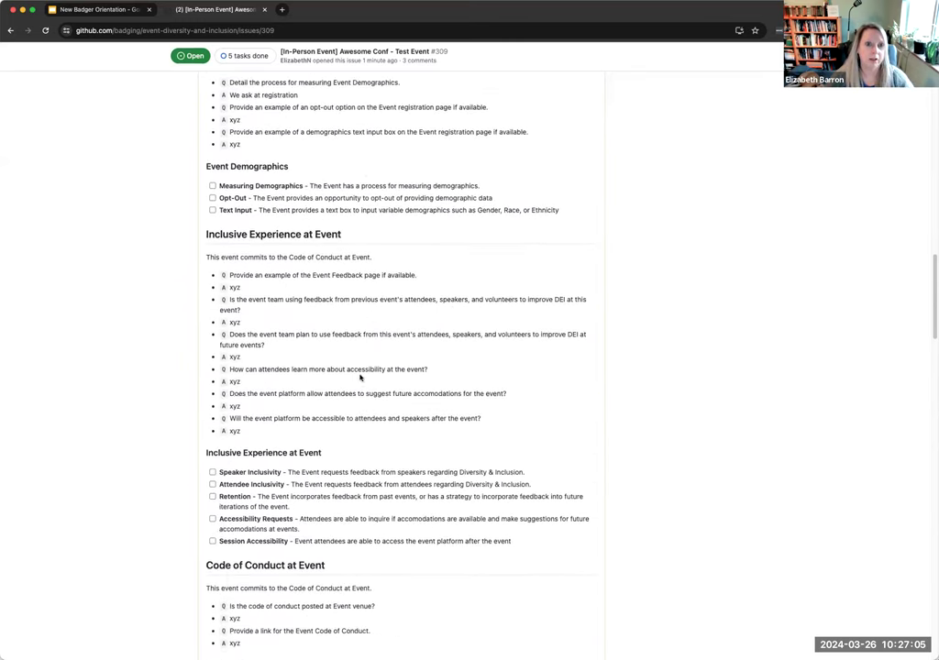
scroll(324, 222, up, 2)
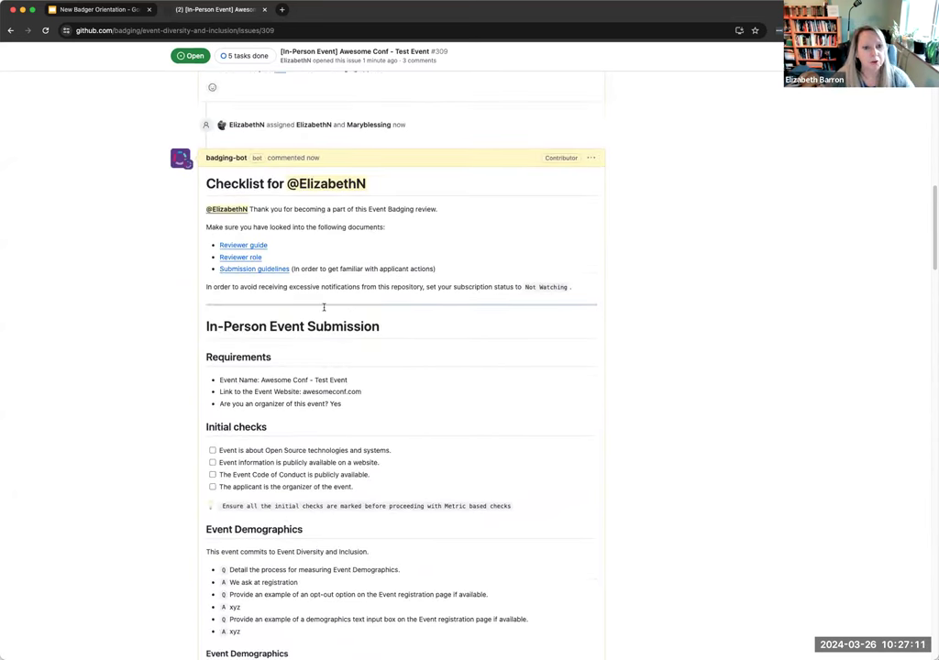
scroll(326, 307, down, 10)
scroll(327, 309, up, 5)
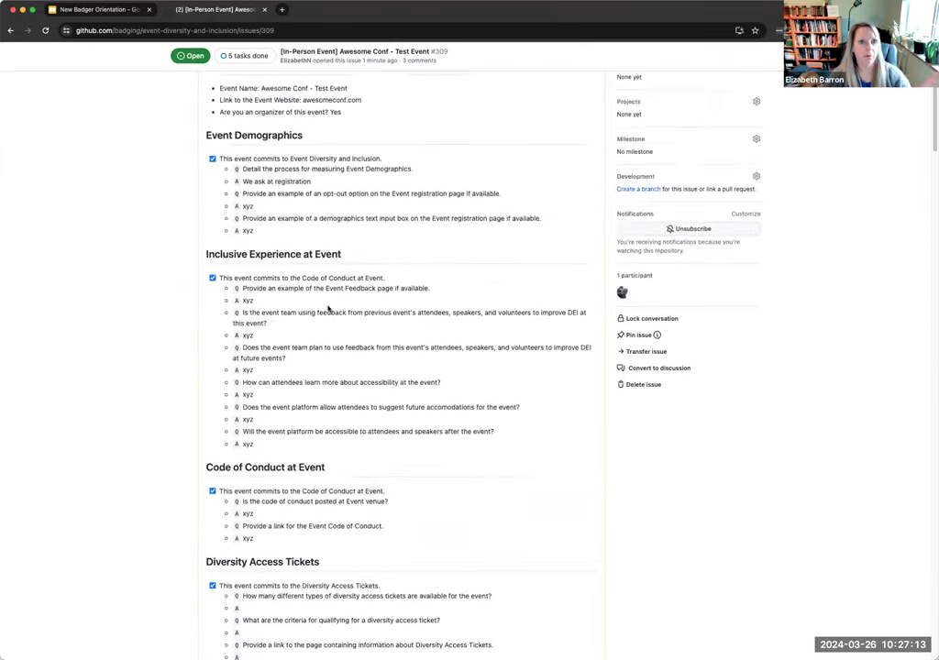
scroll(325, 333, down, 5)
scroll(325, 333, down, 6)
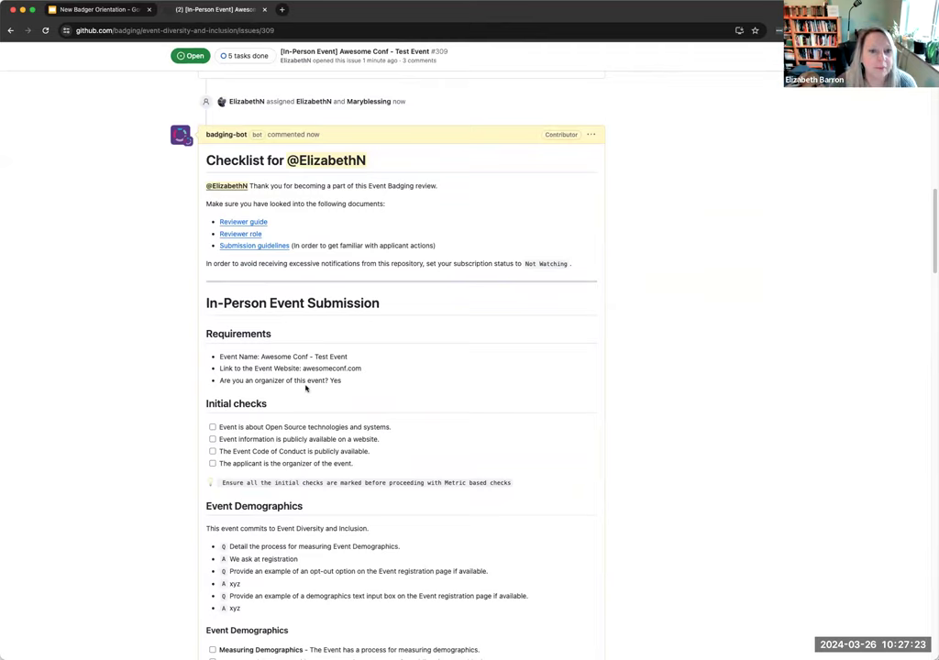
- Mark all four initial checks as met in the first reviewer's checklist: open source topic, public event information, public Code of Conduct and applicant as organizer
scroll(294, 352, down, 4)
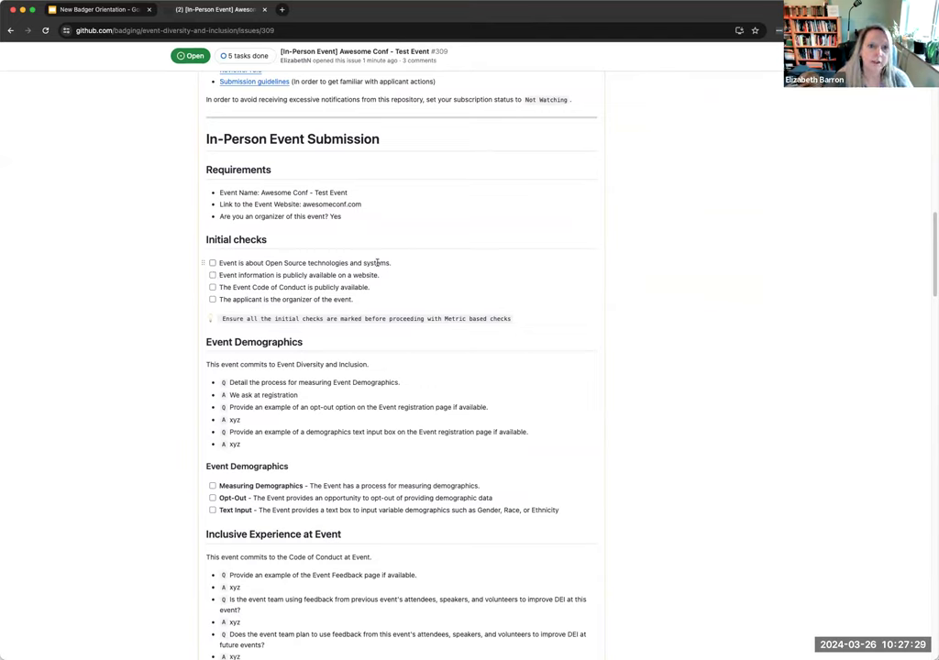
click(213, 263)
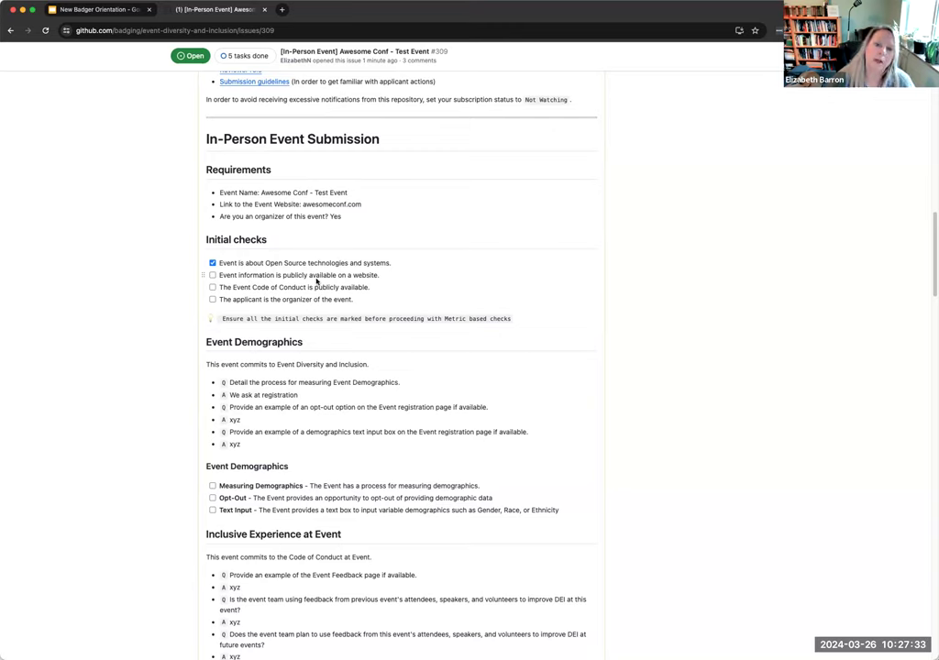
click(212, 275)
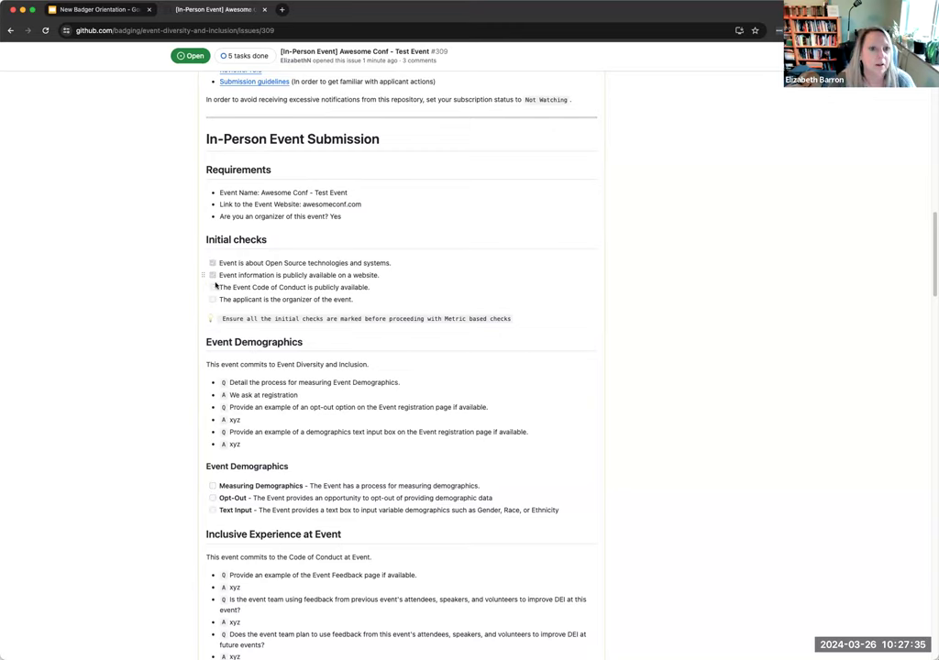
click(213, 287)
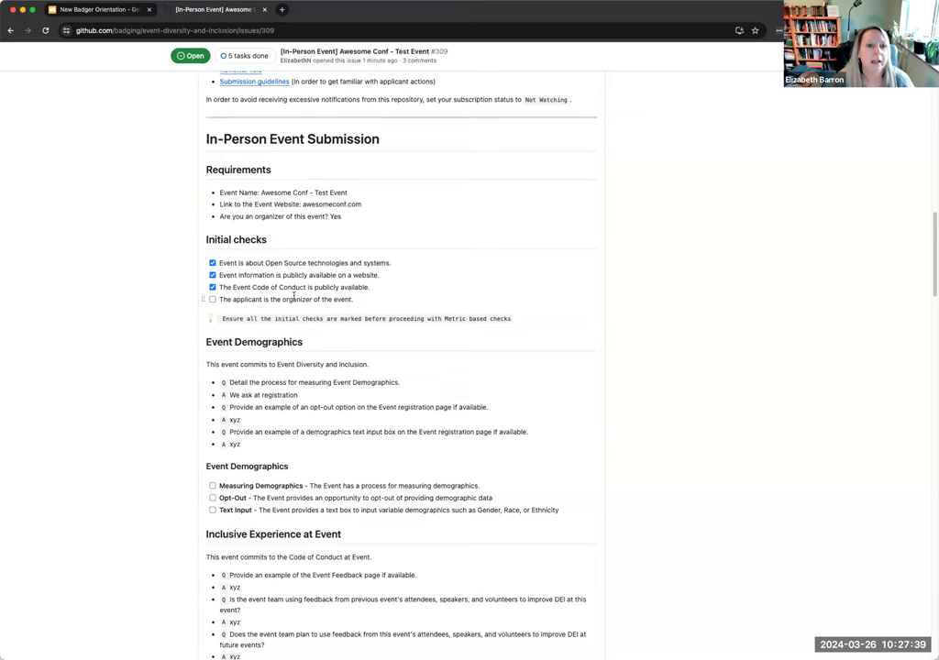
click(212, 299)
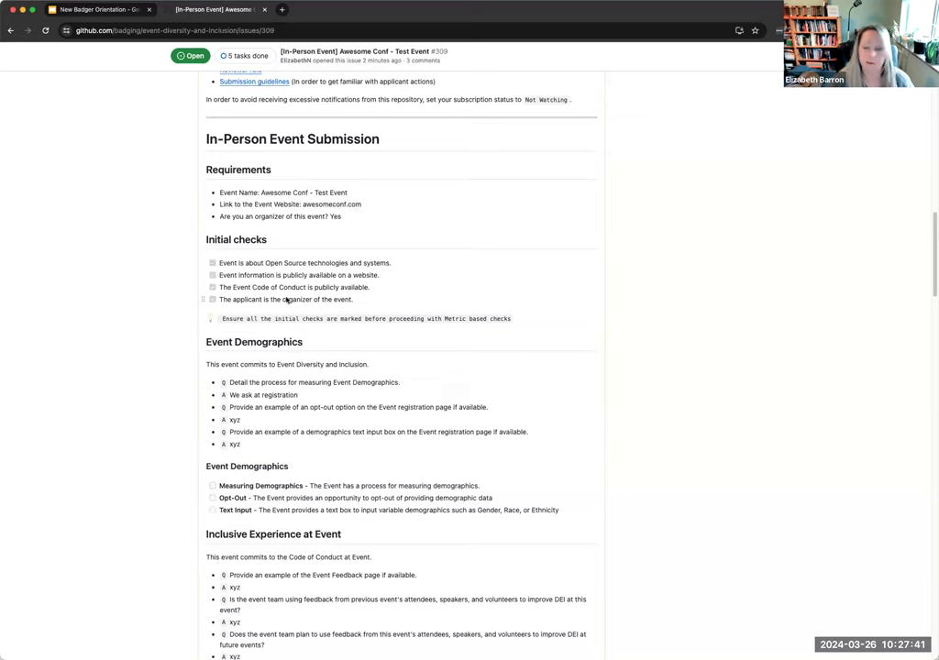
- Review the Event Demographics answers and mark Measuring Demographics, Opt-Out and Text Input as met
scroll(312, 321, down, 3)
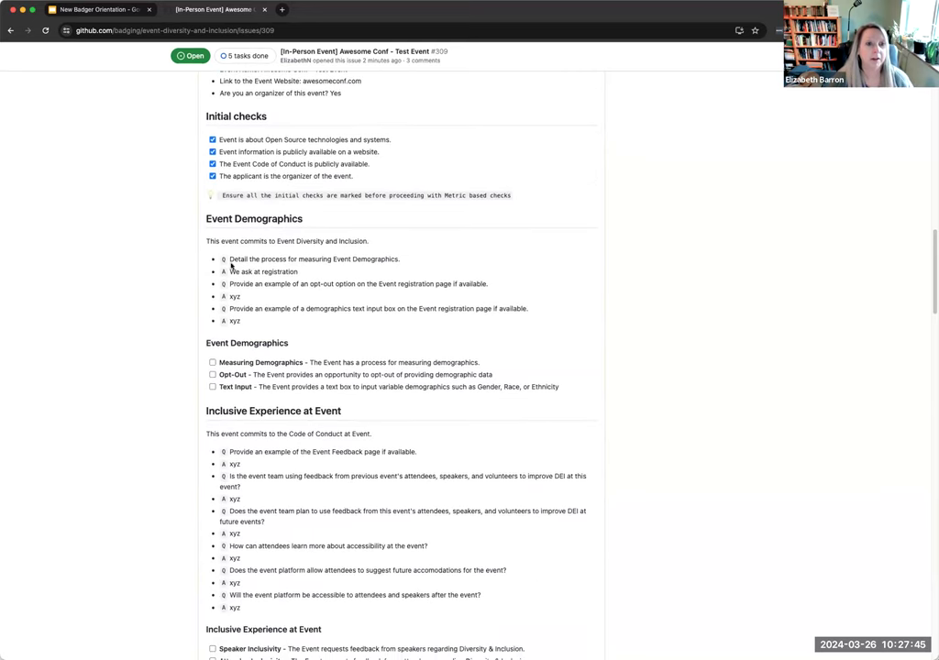
drag(206, 218, 312, 218)
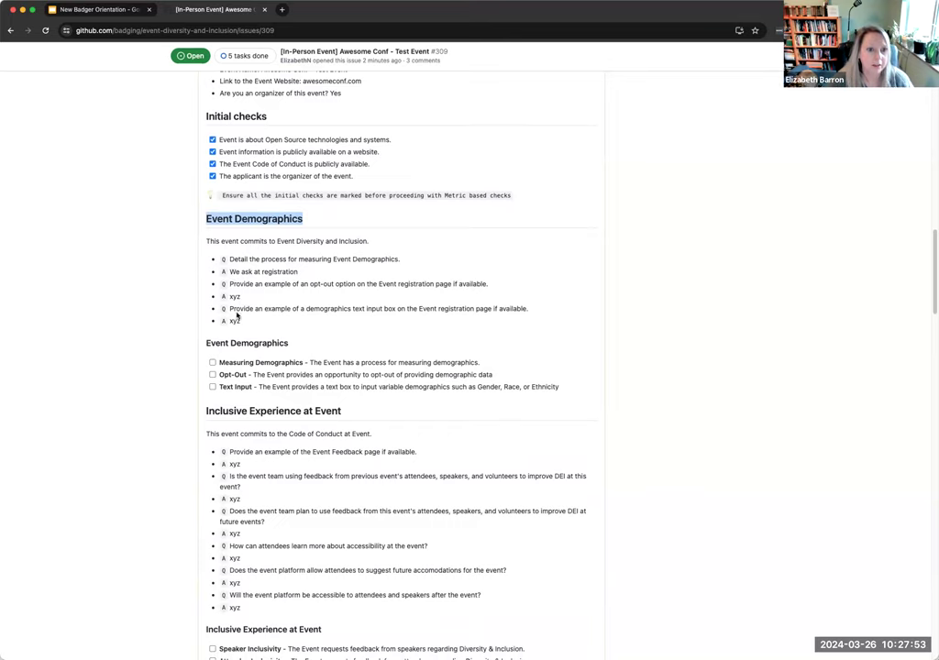
click(212, 362)
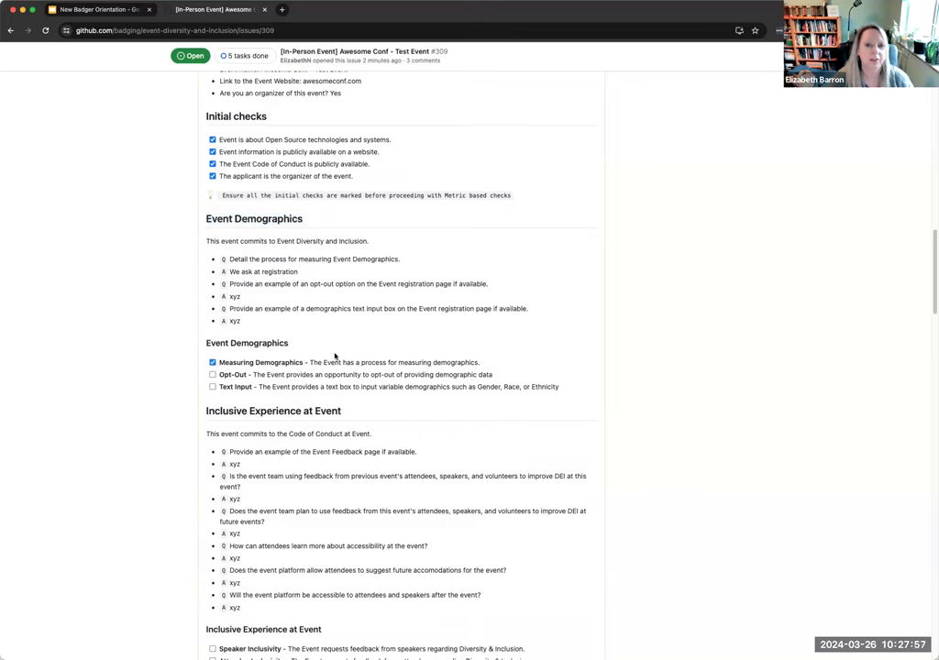
drag(311, 361, 219, 362)
shift+click(493, 357)
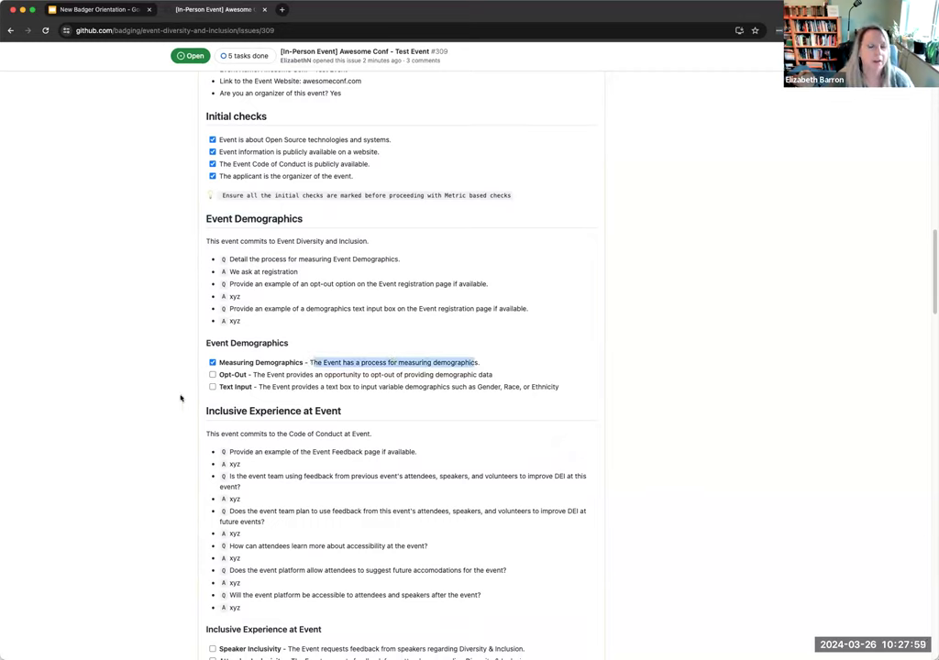
click(213, 375)
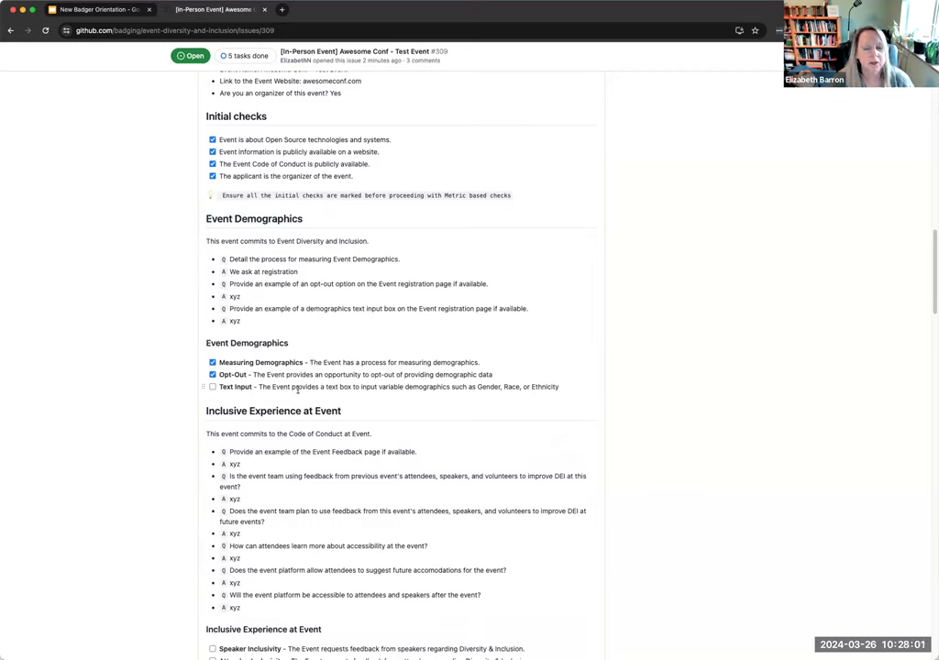
click(213, 387)
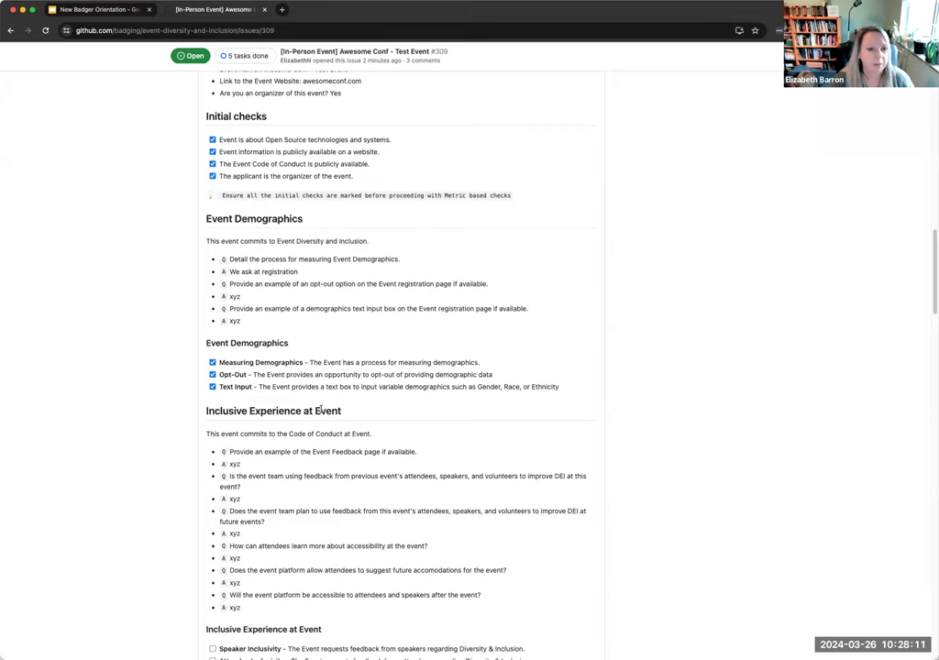
- Review the Inclusive Experience at Event answers and mark Speaker Inclusivity, Attendee Inclusivity, Retention, Accessibility Requests and Session Accessibility as met
scroll(297, 381, down, 3)
triple_click(243, 295)
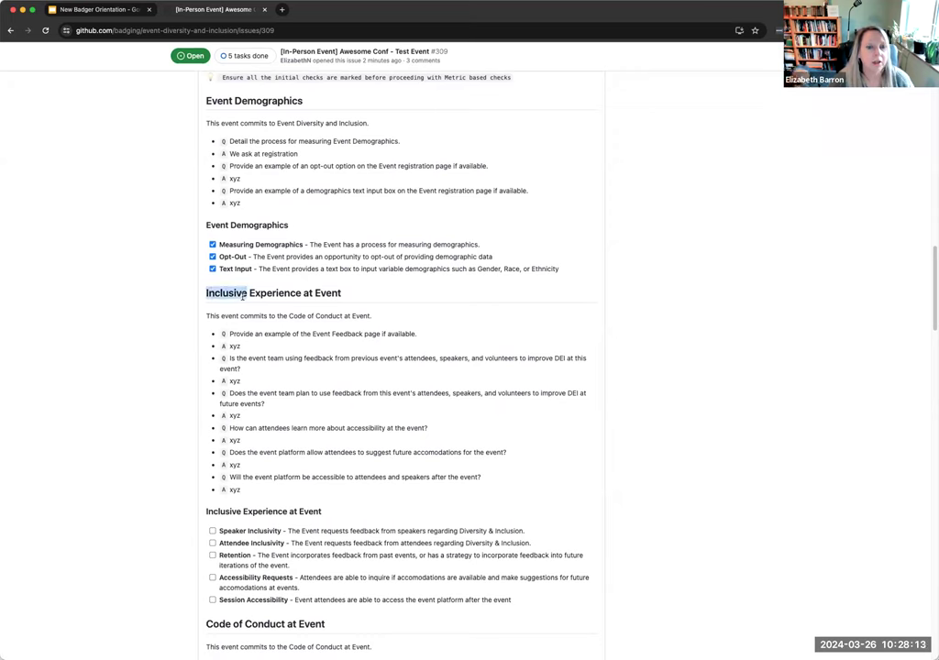
scroll(261, 429, down, 2)
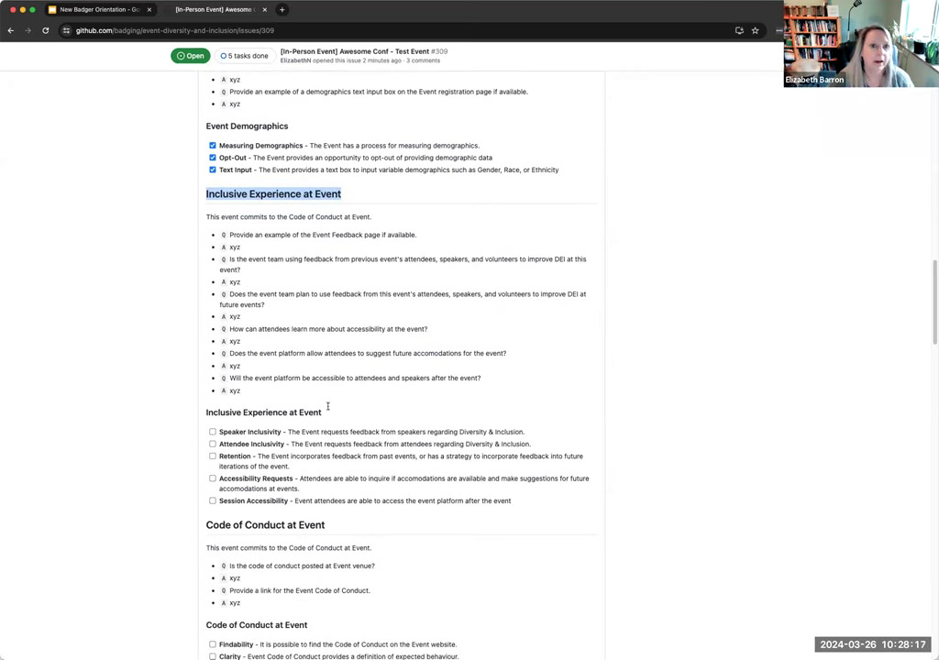
double_click(235, 247)
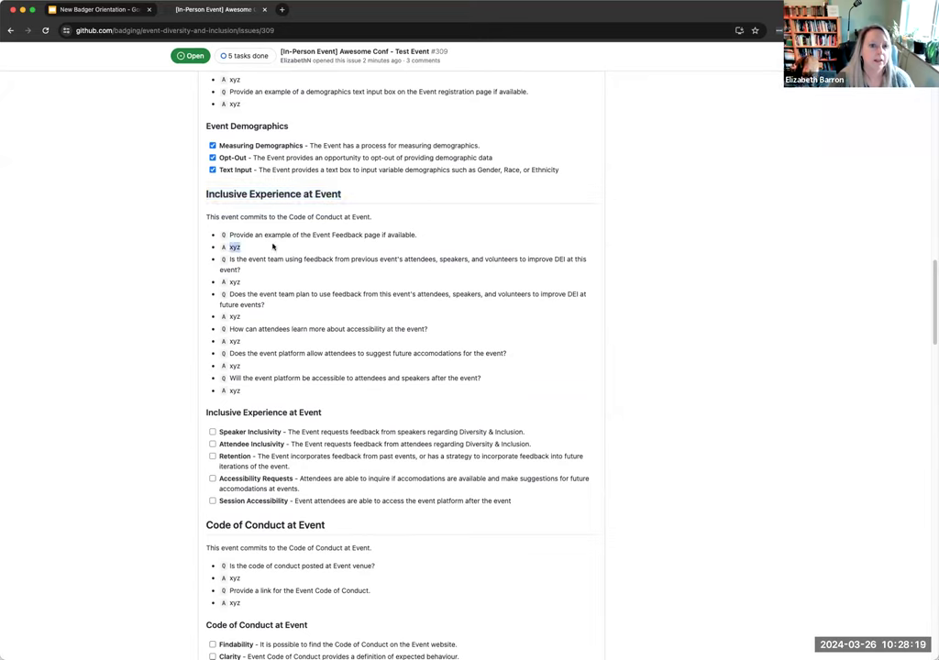
click(213, 432)
click(213, 444)
click(213, 457)
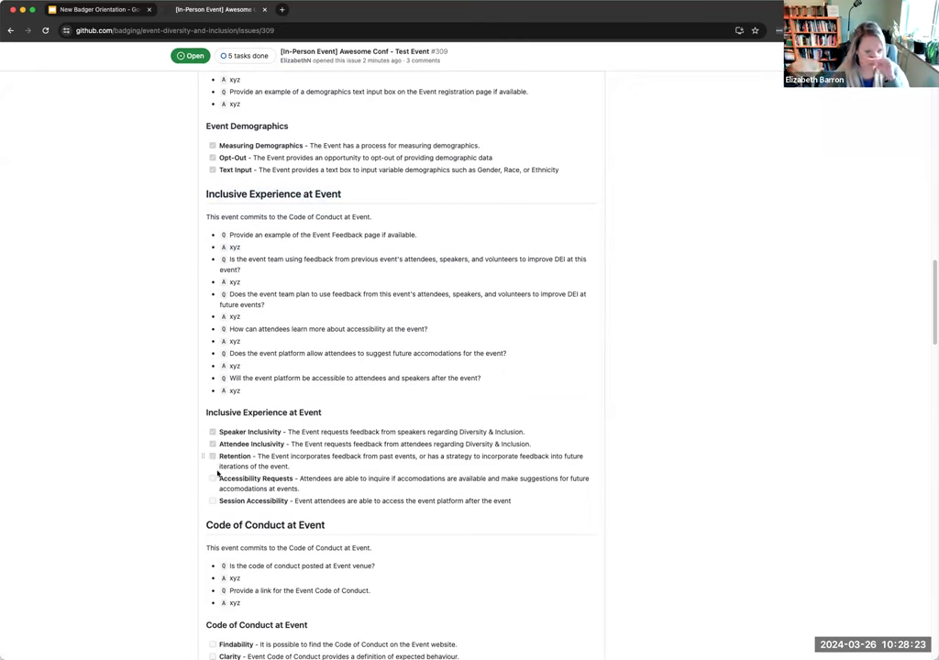
click(213, 500)
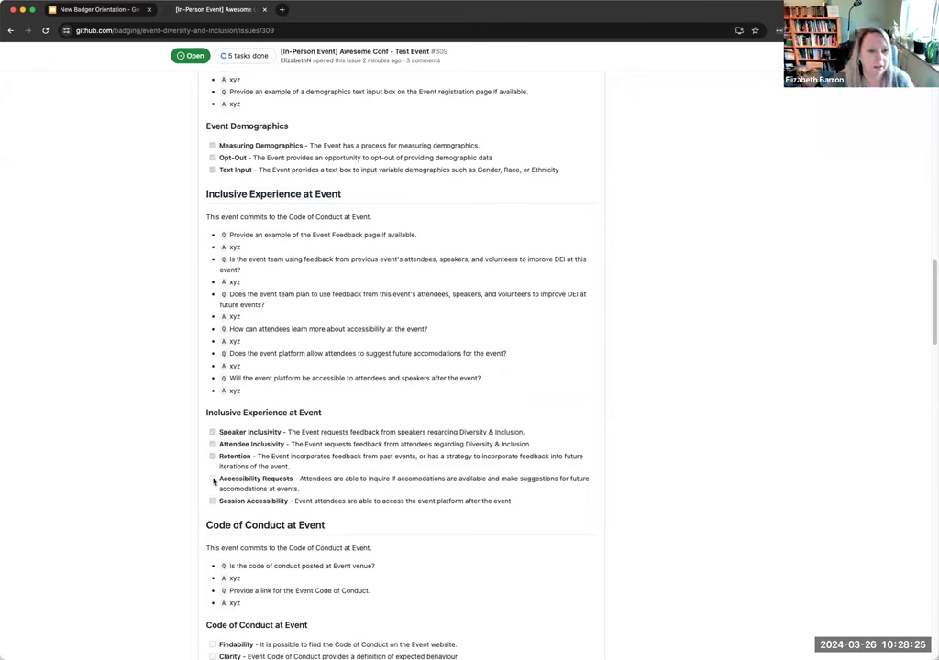
click(213, 478)
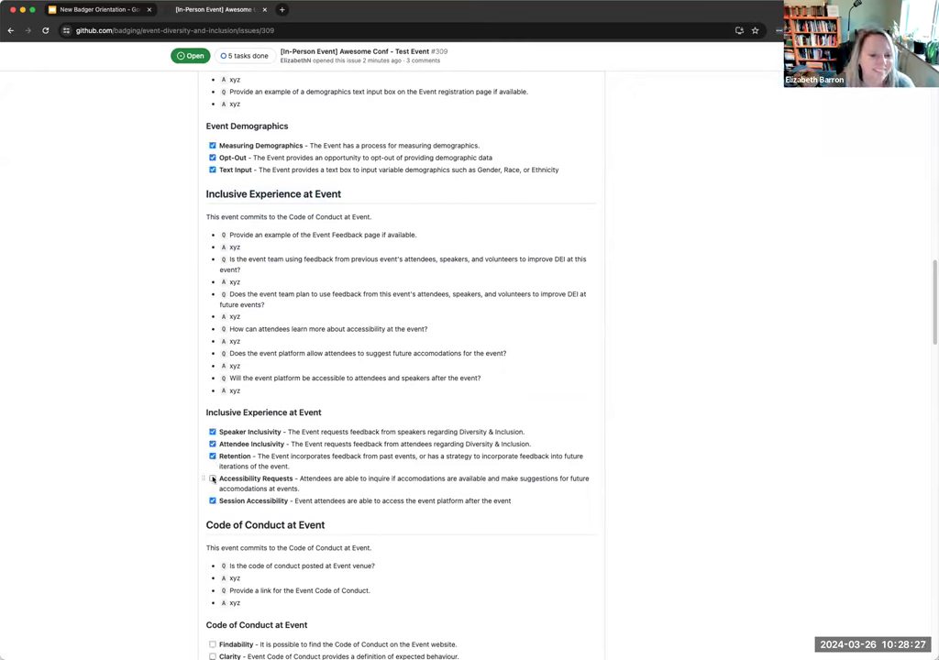
- Mark the Code of Conduct at Event checks Findability, Clarity, Reporting venue, Support at Event and Enforcement as met
scroll(354, 472, down, 3)
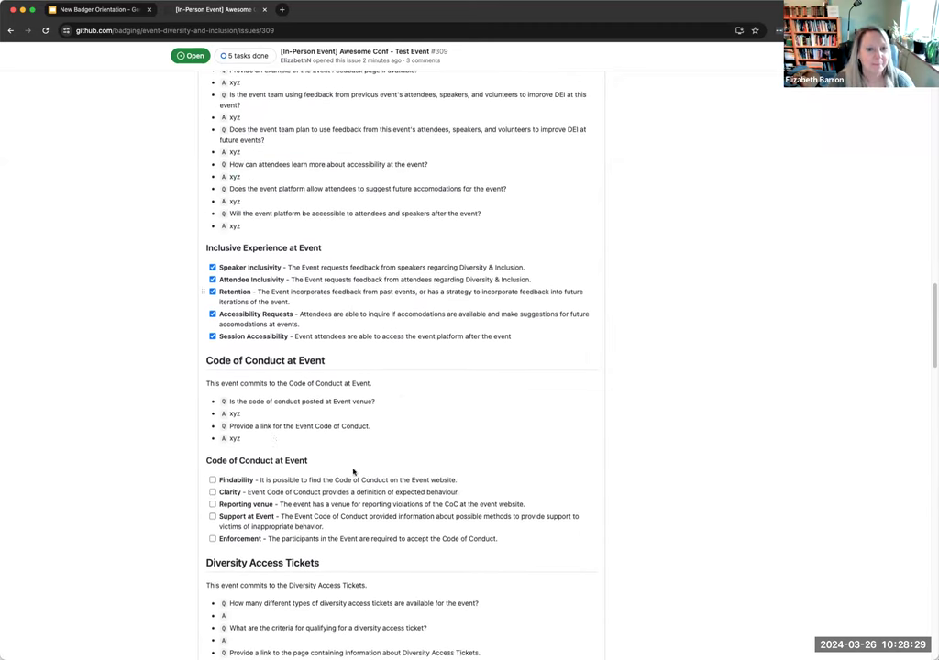
double_click(256, 358)
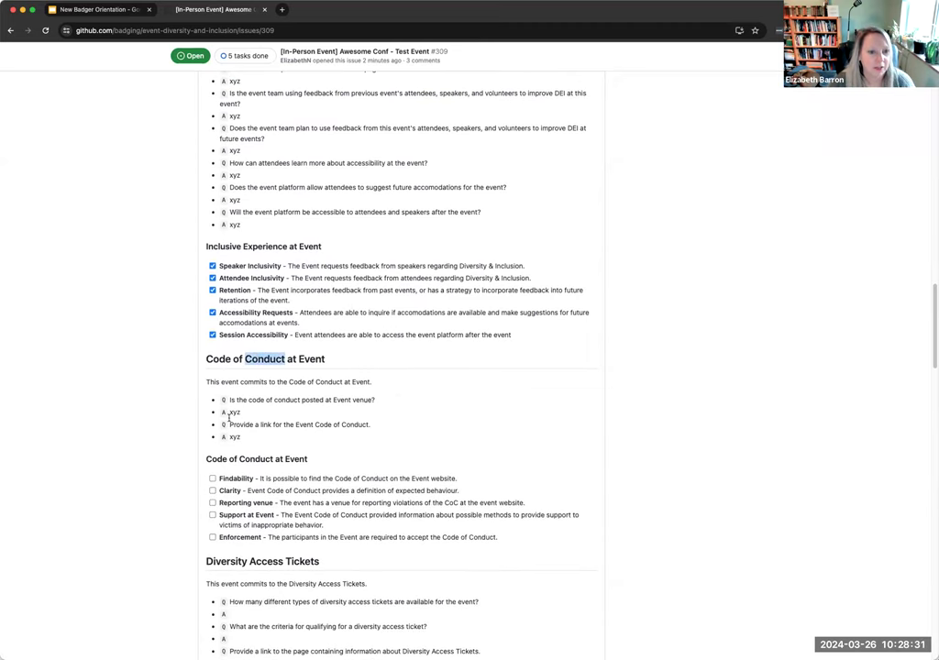
click(213, 479)
click(213, 491)
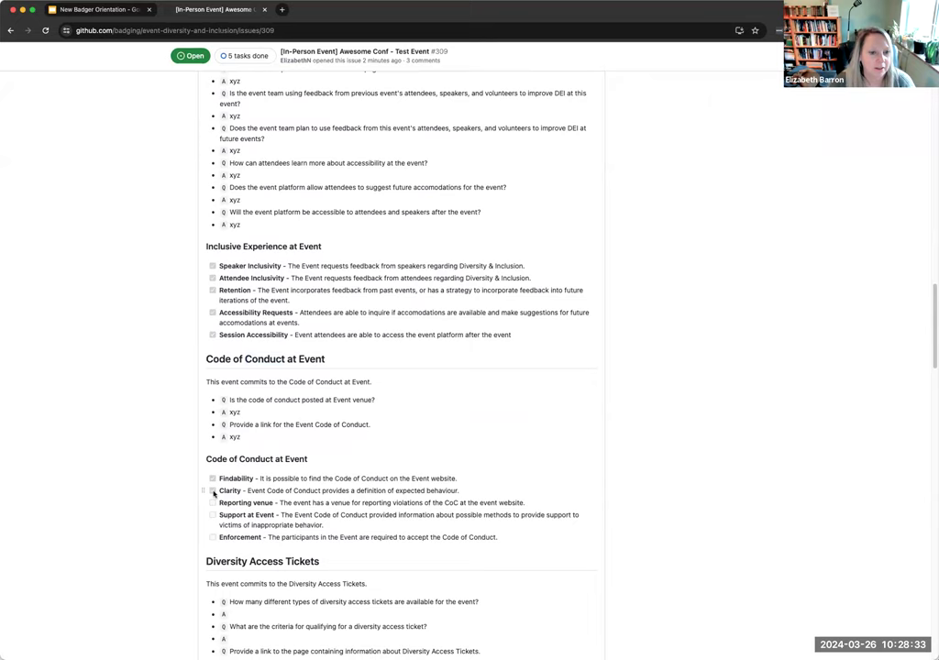
click(213, 504)
click(212, 516)
click(212, 538)
- Mark the Diversity Access Tickets checks Availability, Ticket allocation and Findability as met
scroll(361, 504, down, 6)
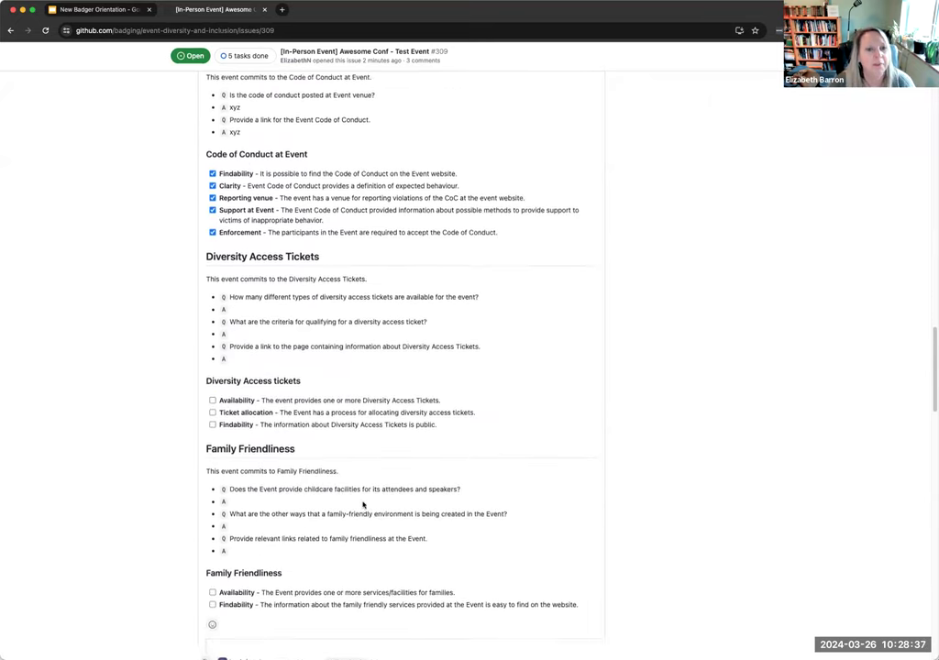
click(212, 386)
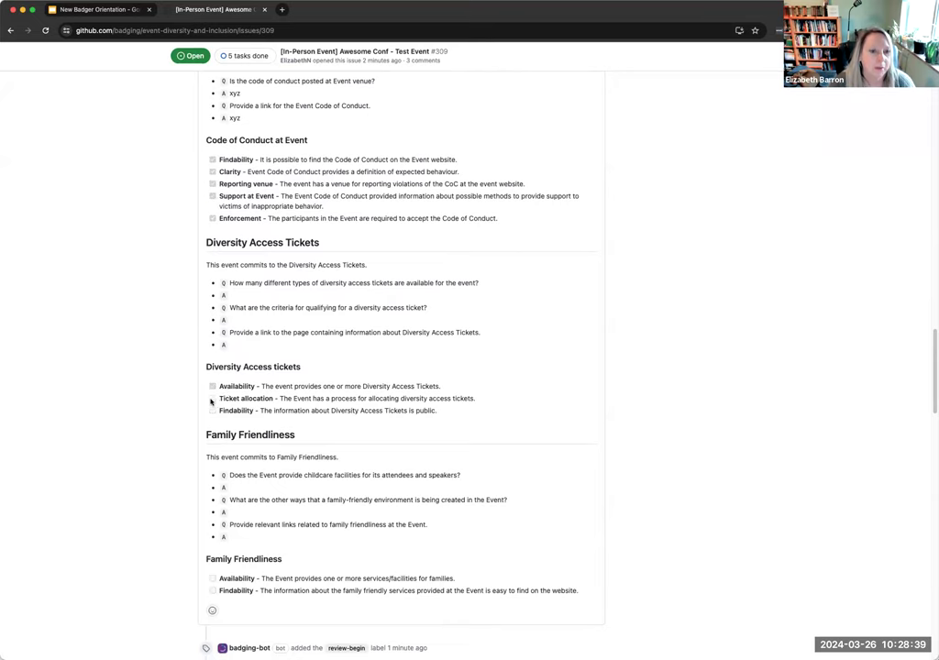
click(212, 398)
click(211, 411)
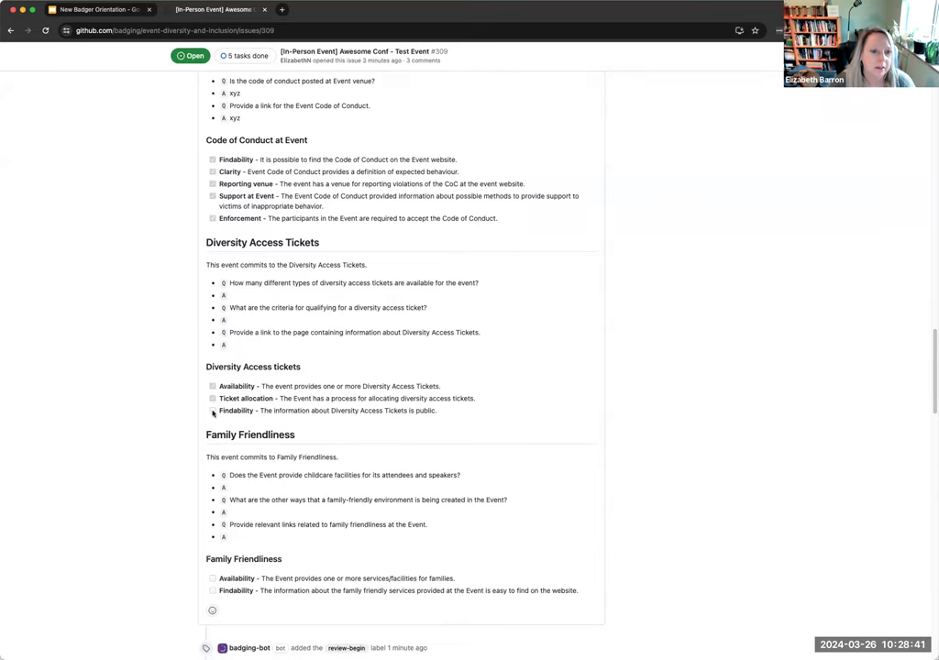
- Mark the Family Friendliness checks Availability and Findability as met in the first reviewer's checklist
scroll(321, 417, down, 3)
click(212, 433)
click(213, 445)
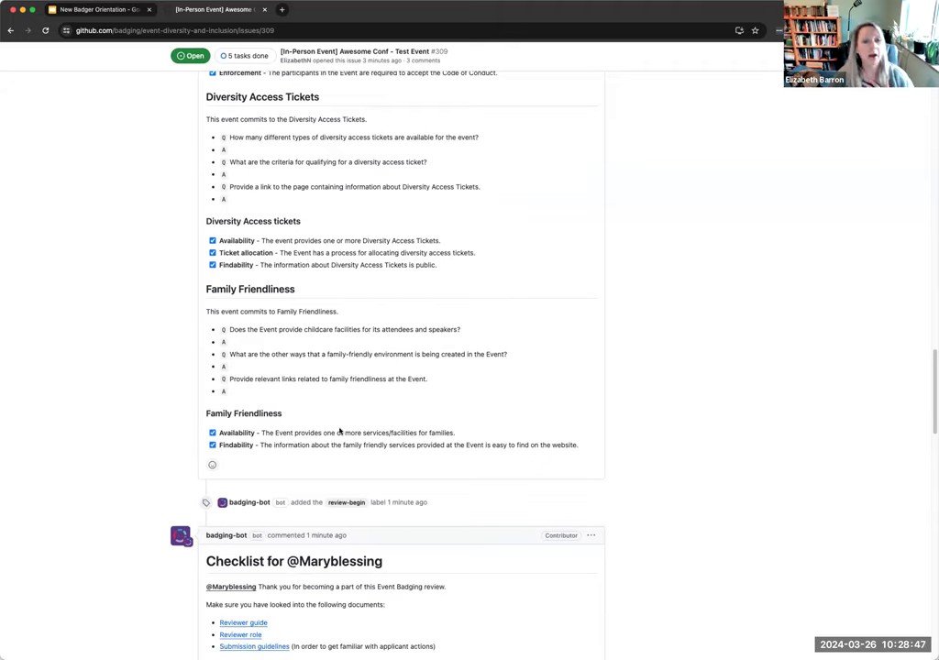
scroll(346, 428, down, 3)
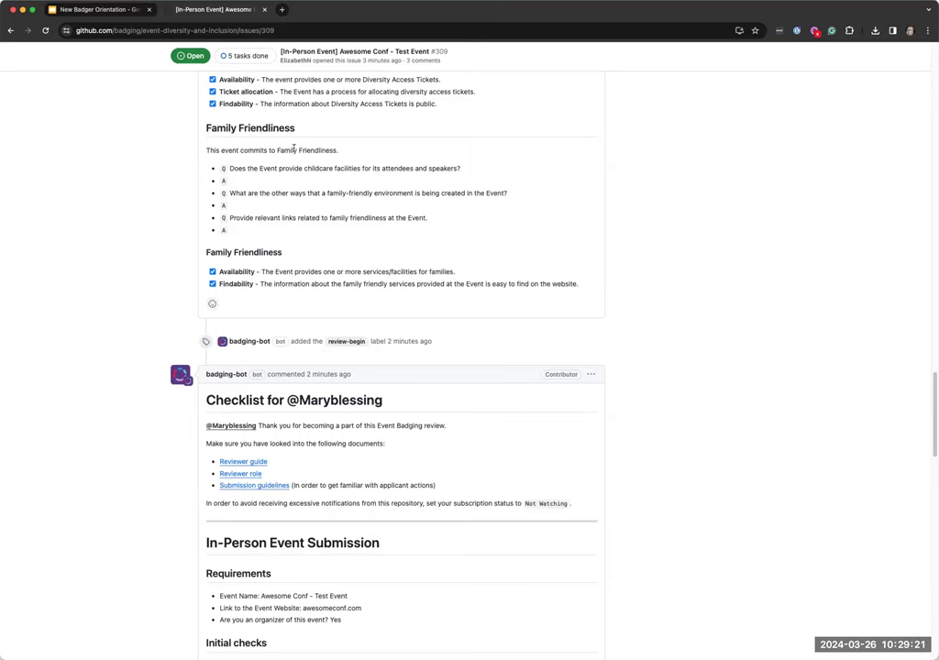
scroll(294, 147, up, 20)
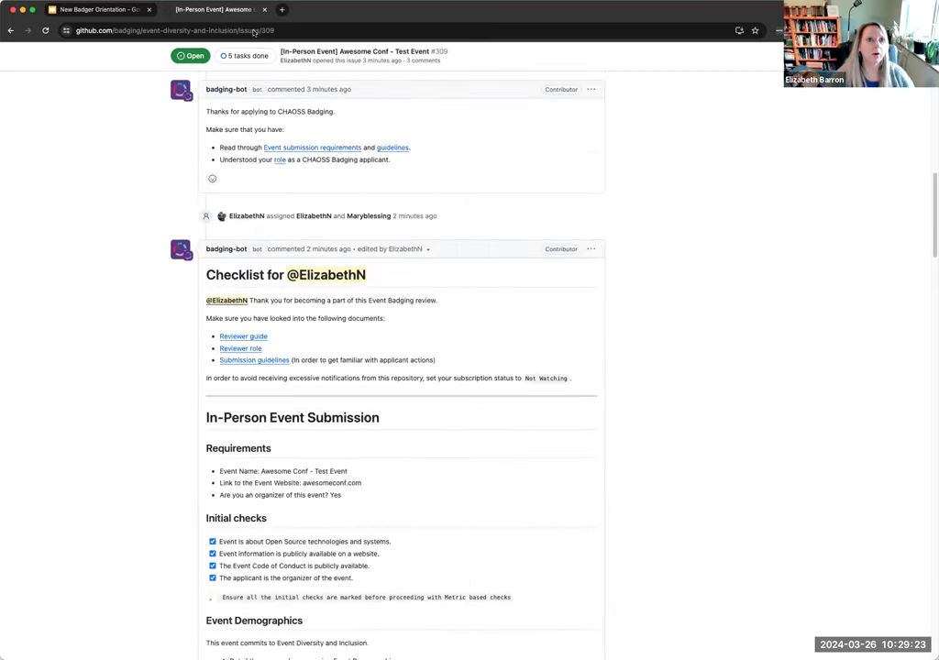
click(282, 10)
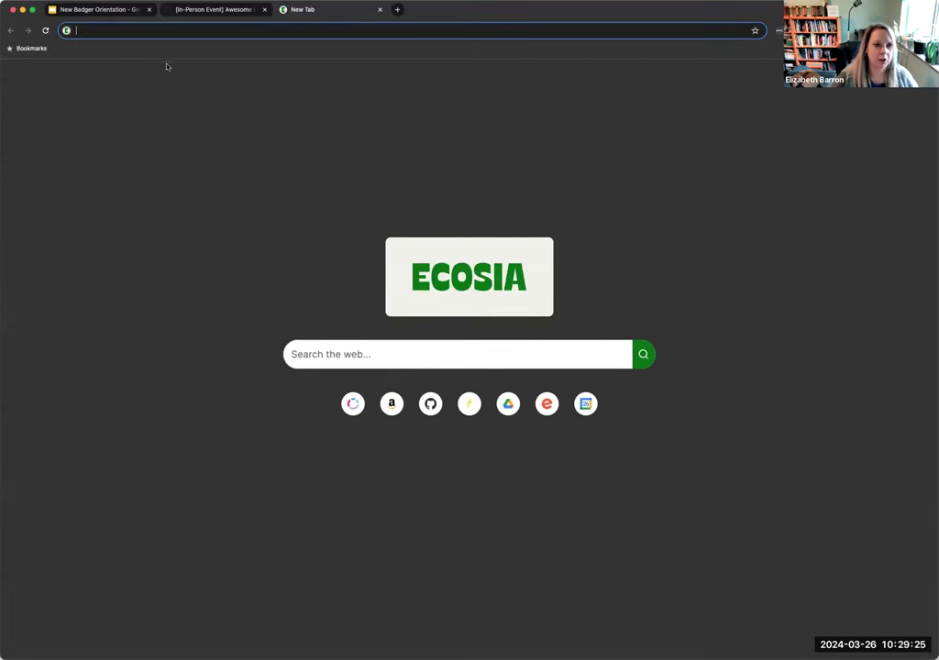
click(232, 13)
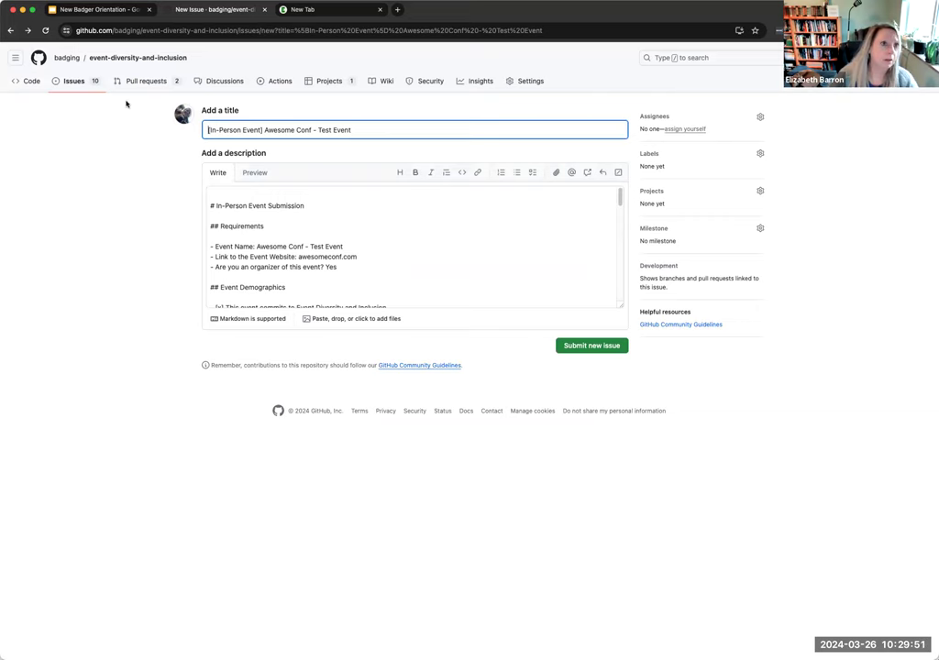
- Return to the CHAOSS DEI Badging page and review the completed in-person event application from Event Name through Family Friendliness
click(10, 31)
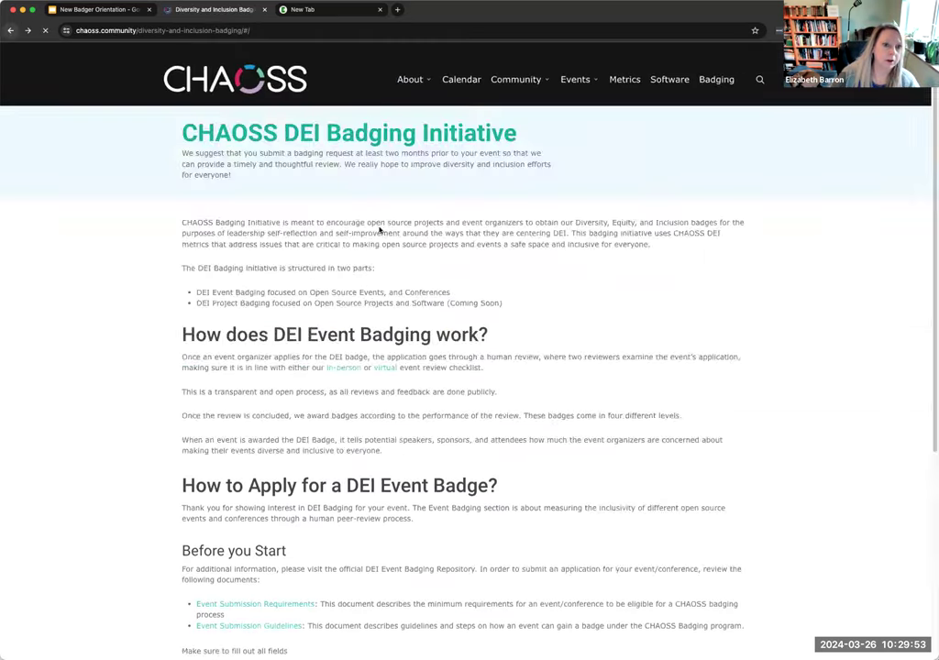
click(353, 492)
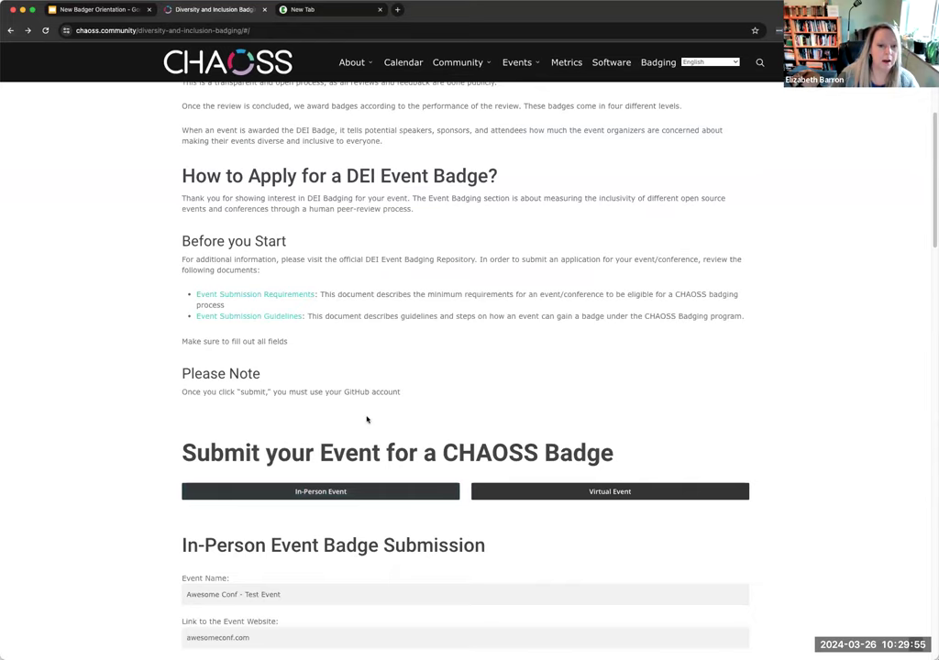
scroll(367, 419, down, 4)
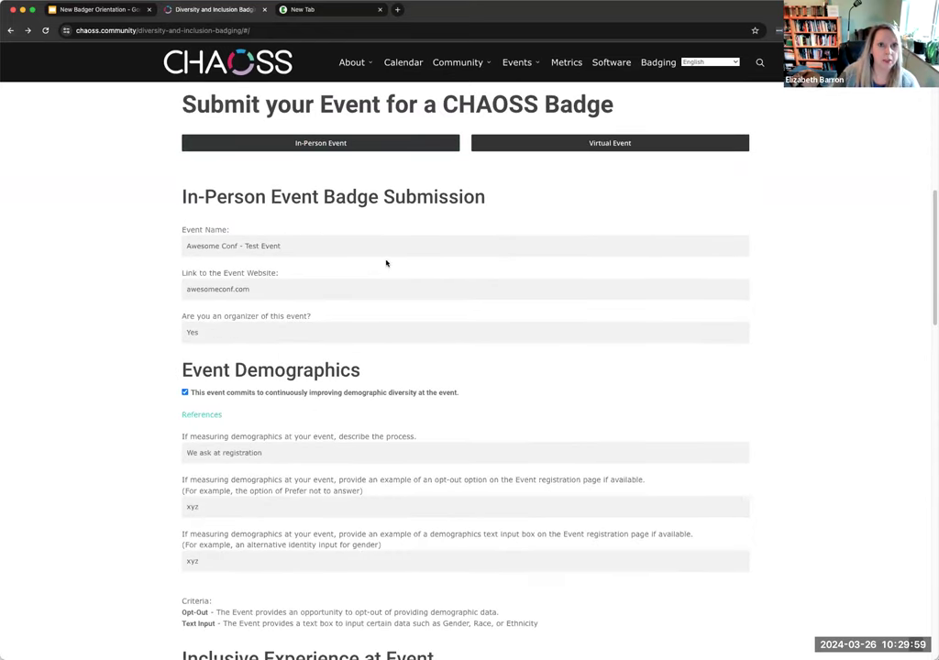
scroll(386, 264, down, 9)
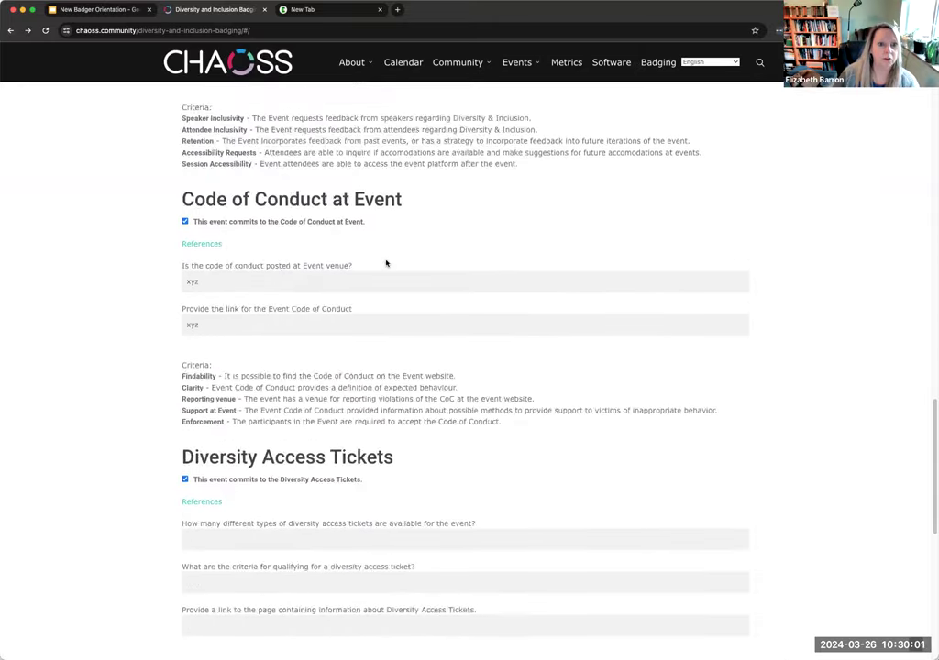
scroll(386, 264, down, 6)
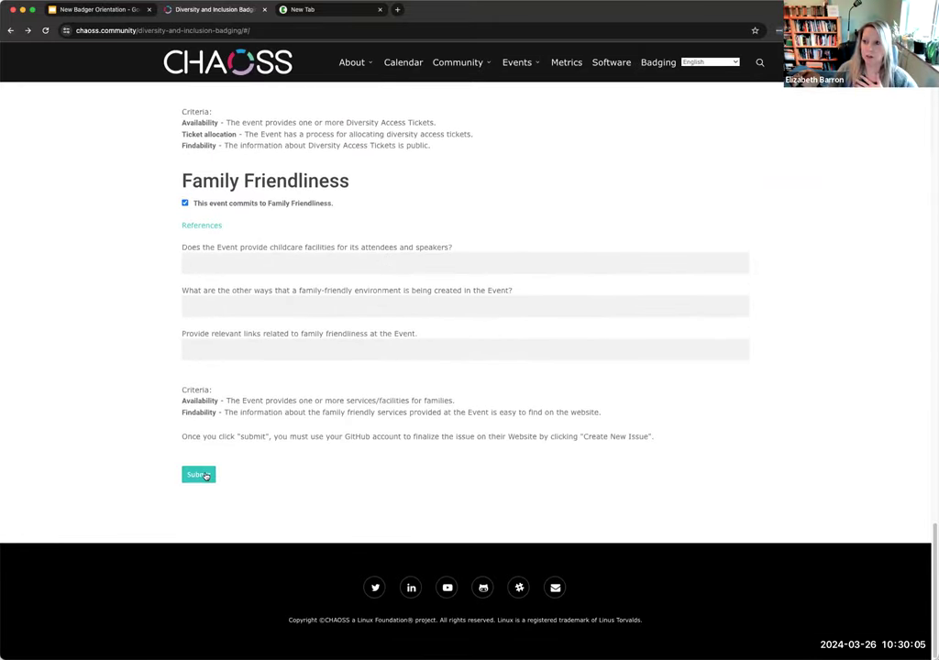
- Submit the in-person application form again, copy the generated Markdown and carry it over to a new GitHub issue draft
click(199, 475)
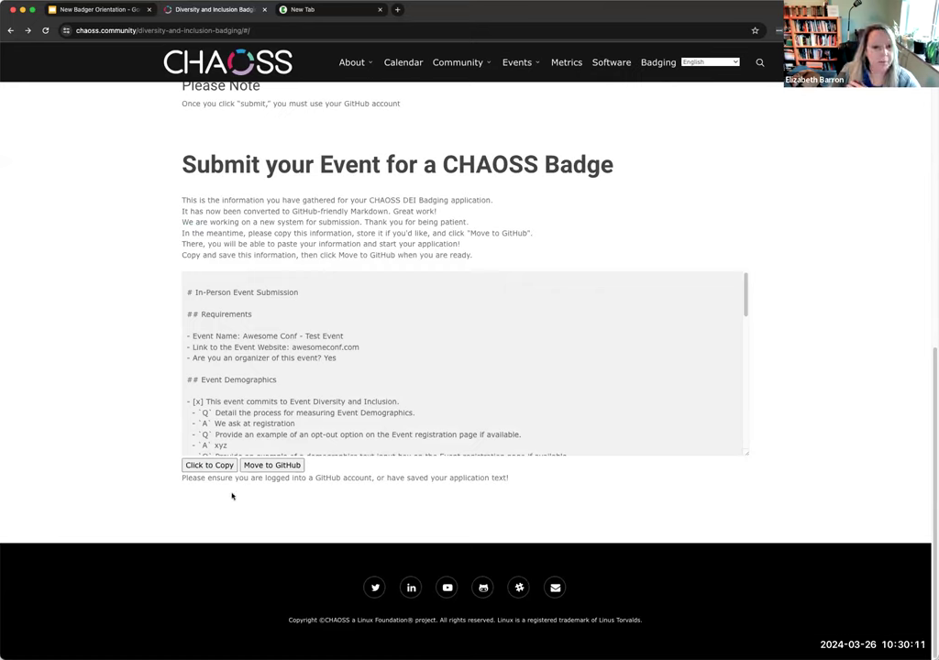
click(219, 465)
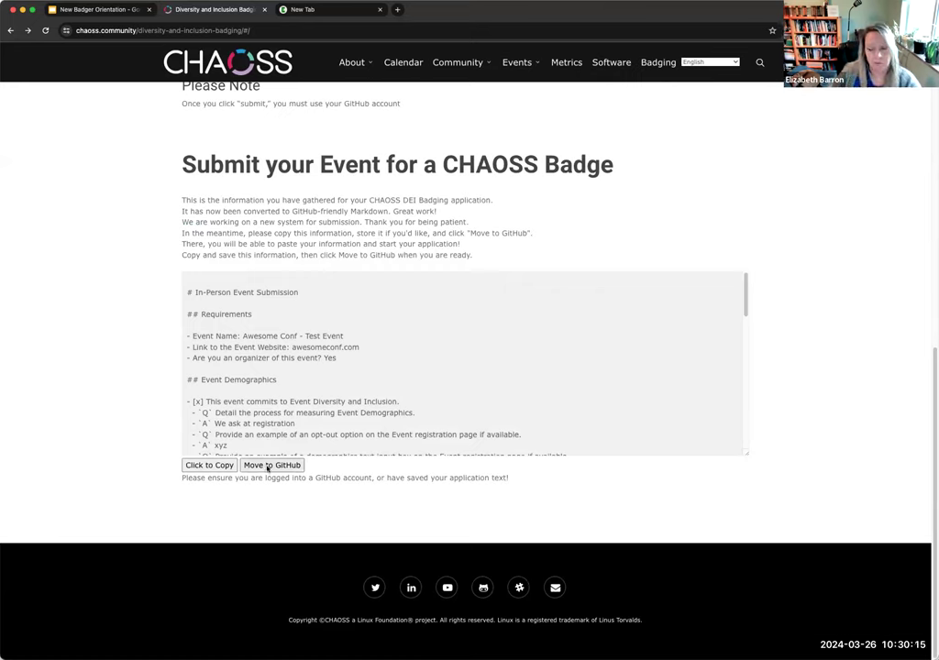
click(272, 465)
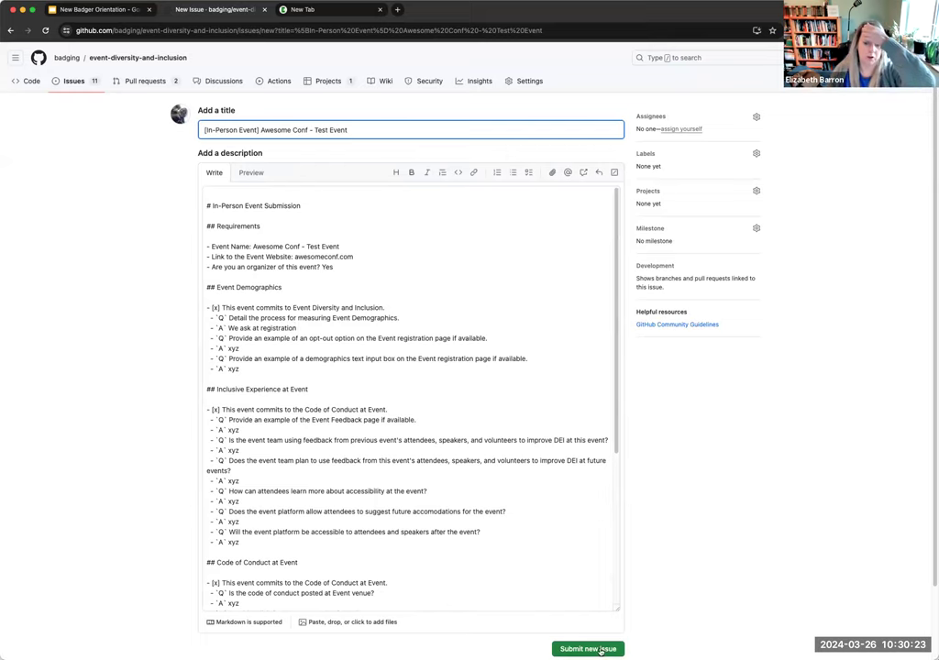
scroll(605, 624, down, 2)
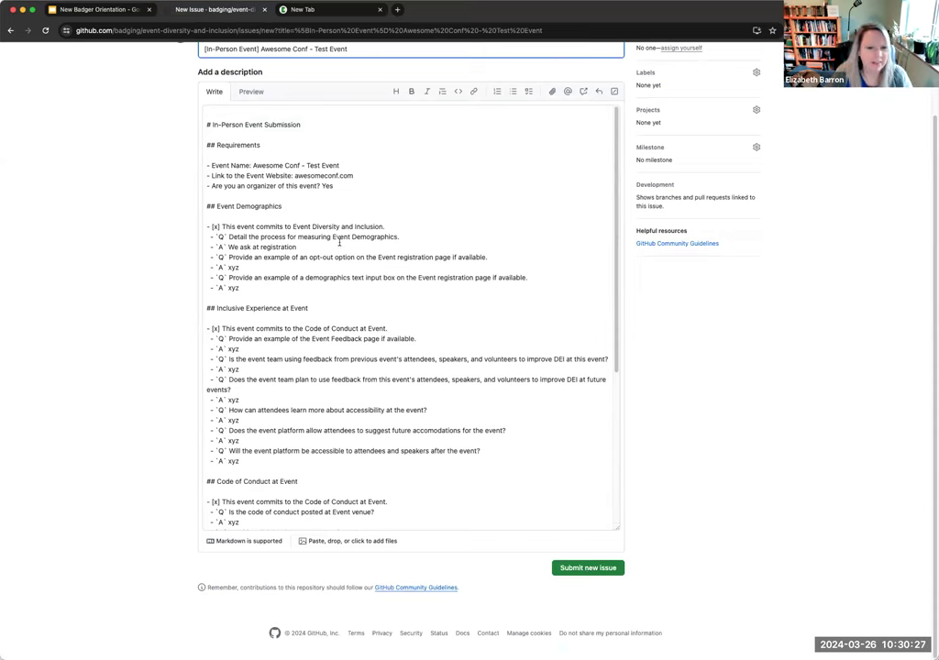
scroll(340, 242, up, 2)
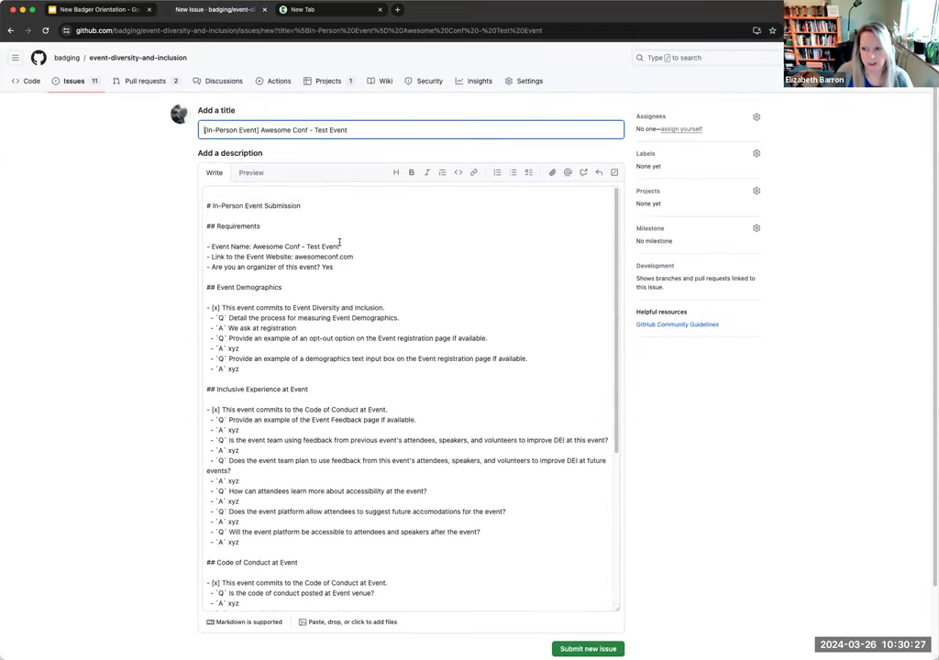
- Open the "[In-Person Event] Awesome Conf - Test Event" issue from the repository's list of open issues
click(73, 81)
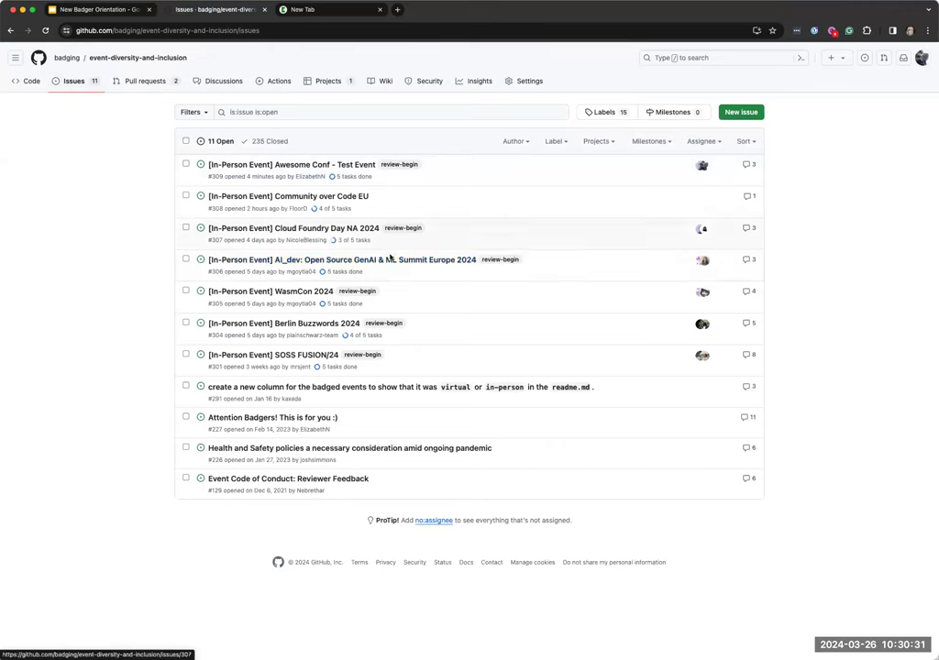
click(309, 167)
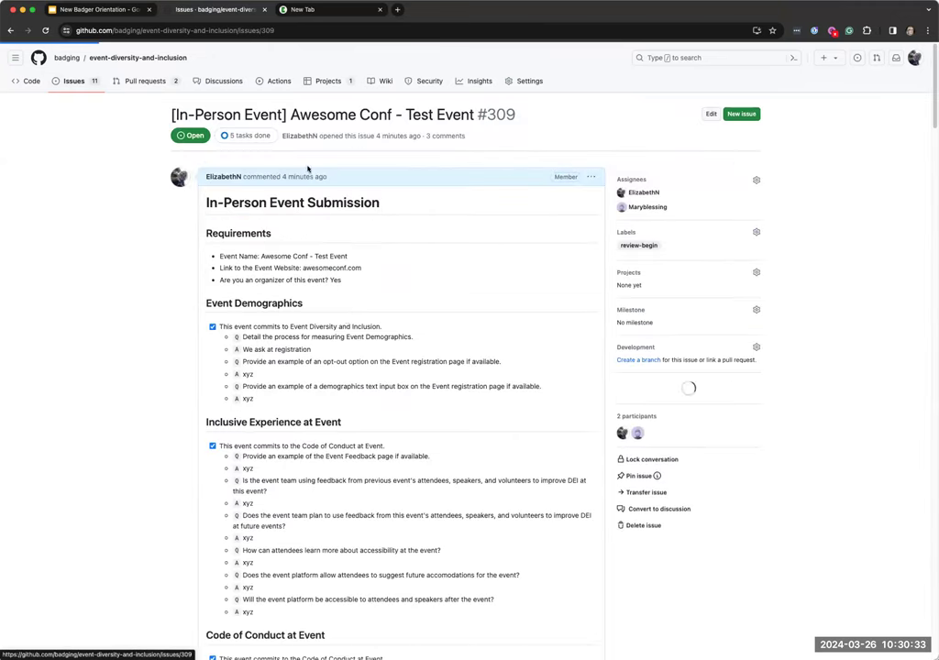
scroll(348, 319, down, 4)
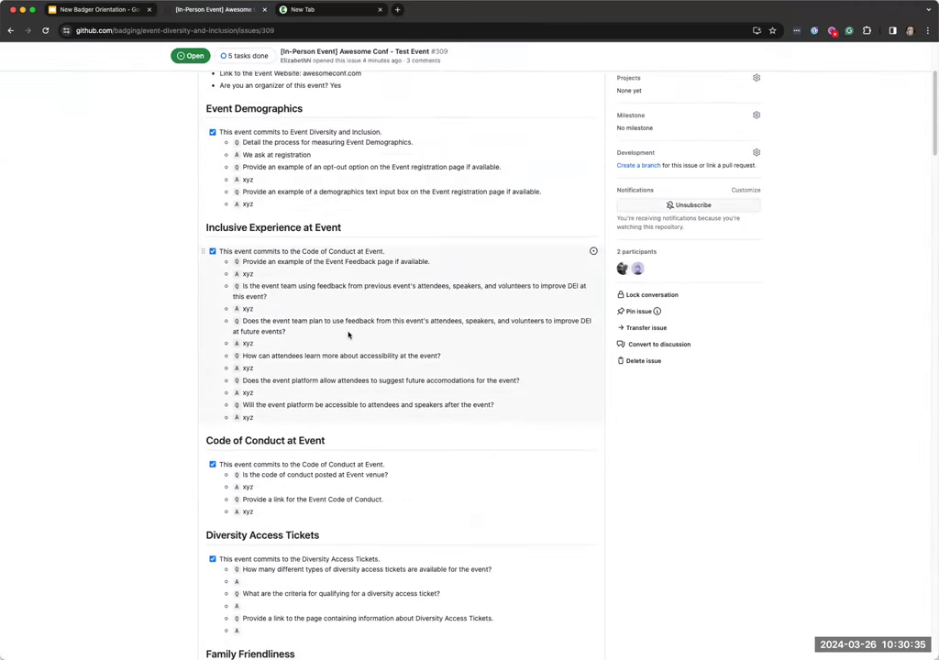
scroll(348, 335, up, 4)
click(69, 77)
mouse_move(275, 167)
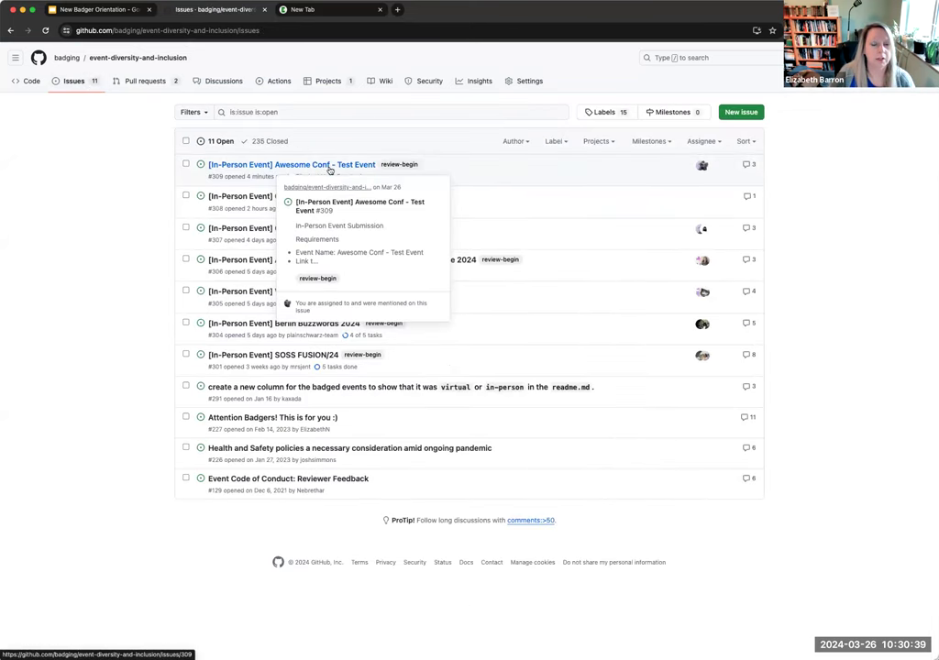
click(320, 165)
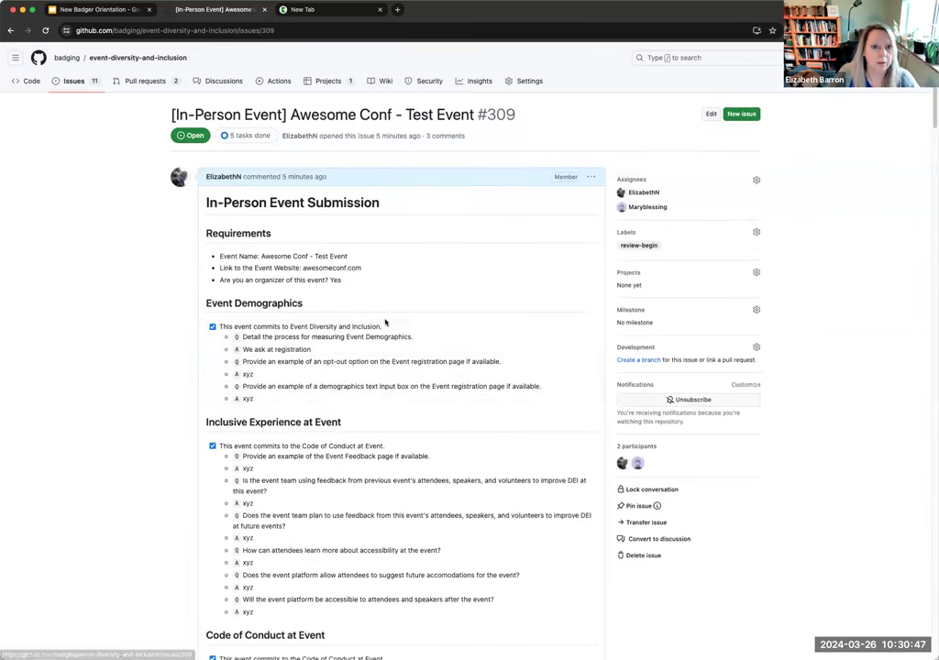
- Mark all four Initial checks as met in the second reviewer's checklist: open source topic, public website, public Code of Conduct and organizer applicant
scroll(381, 366, down, 15)
scroll(380, 390, down, 15)
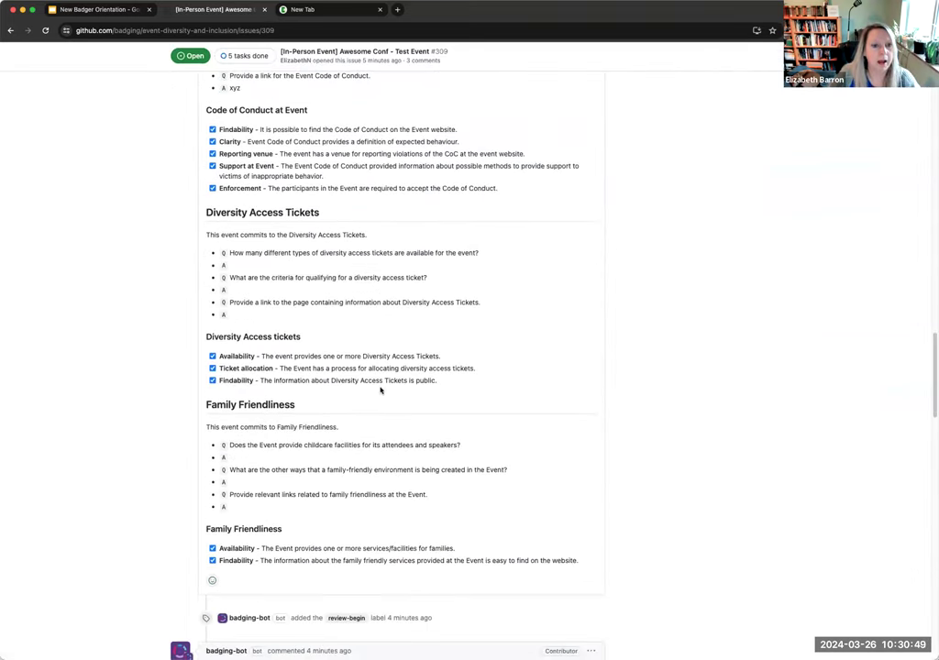
scroll(381, 390, down, 4)
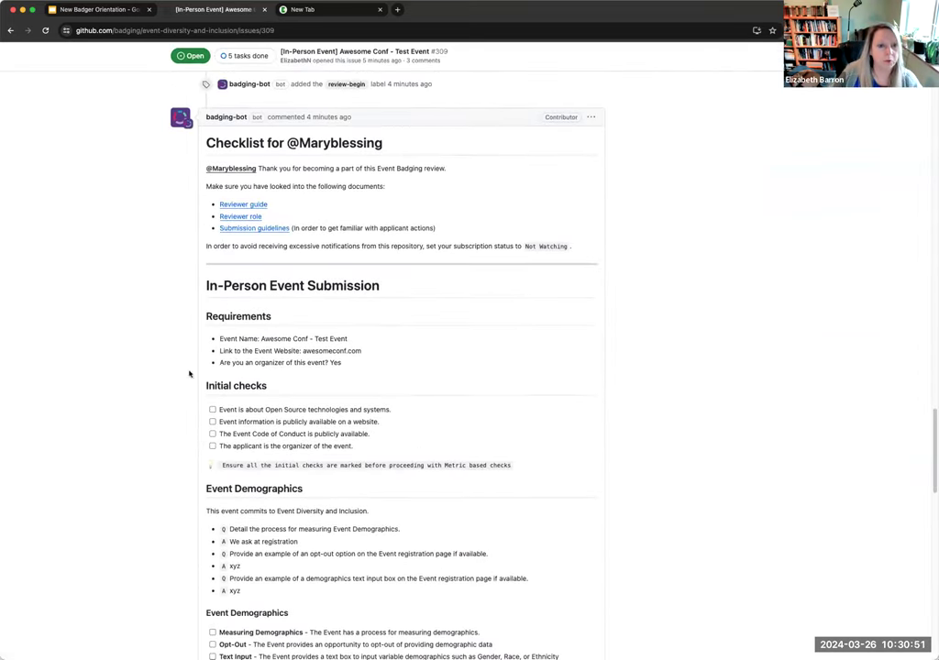
click(213, 411)
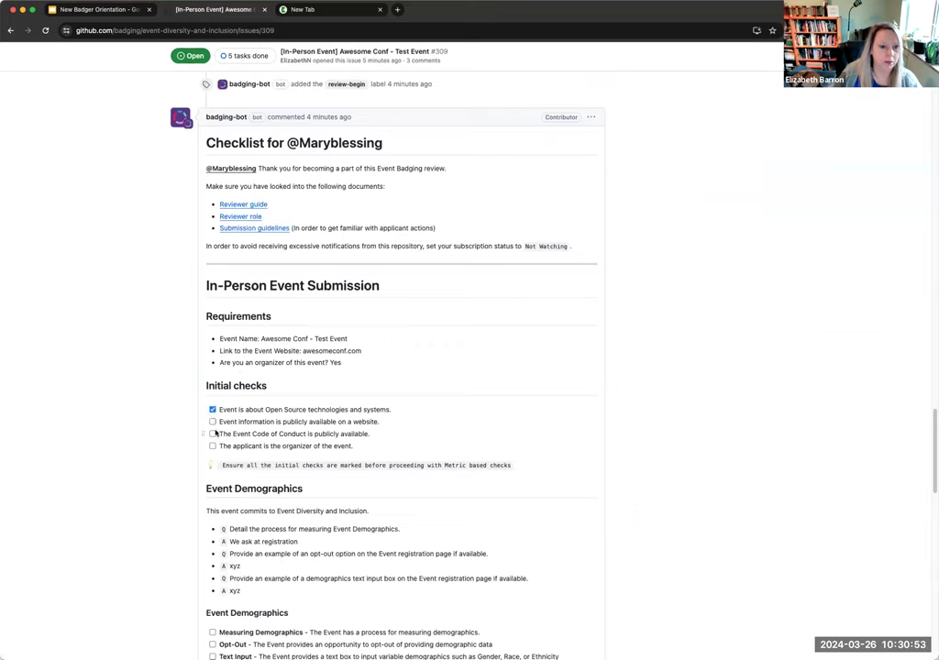
click(213, 422)
click(212, 434)
click(213, 446)
- Mark the Event Demographics checks Measuring Demographics, Opt-Out and Text Input as met in the second reviewer's checklist
scroll(217, 377, down, 5)
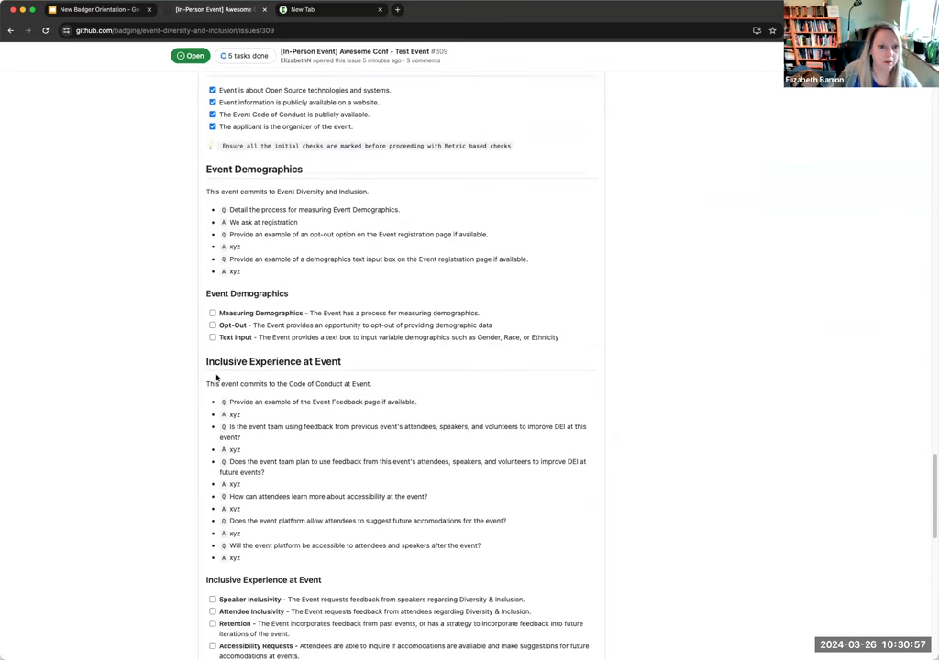
click(212, 312)
click(212, 337)
click(212, 325)
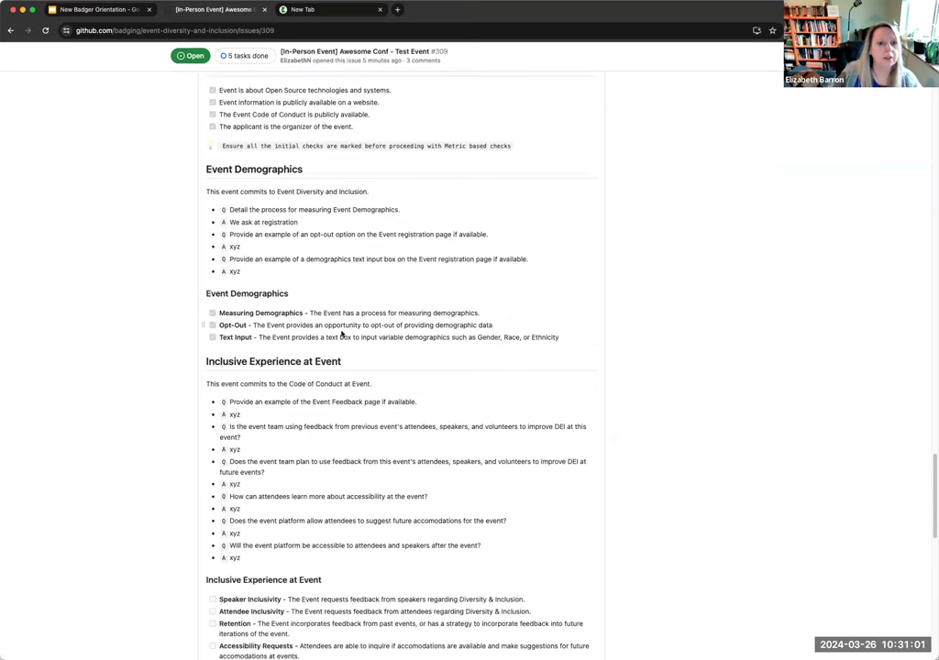
- Mark Speaker Inclusivity, Attendee Inclusivity, Retention, Accessibility Requests and Session Accessibility as met in the second reviewer's checklist
scroll(424, 340, down, 5)
click(213, 239)
click(213, 250)
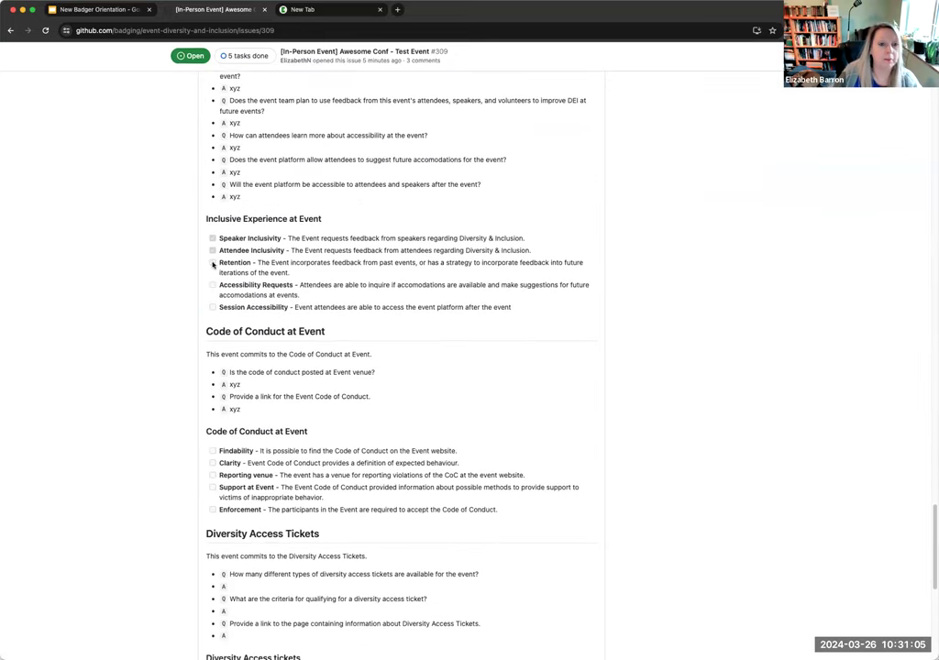
click(212, 264)
click(212, 285)
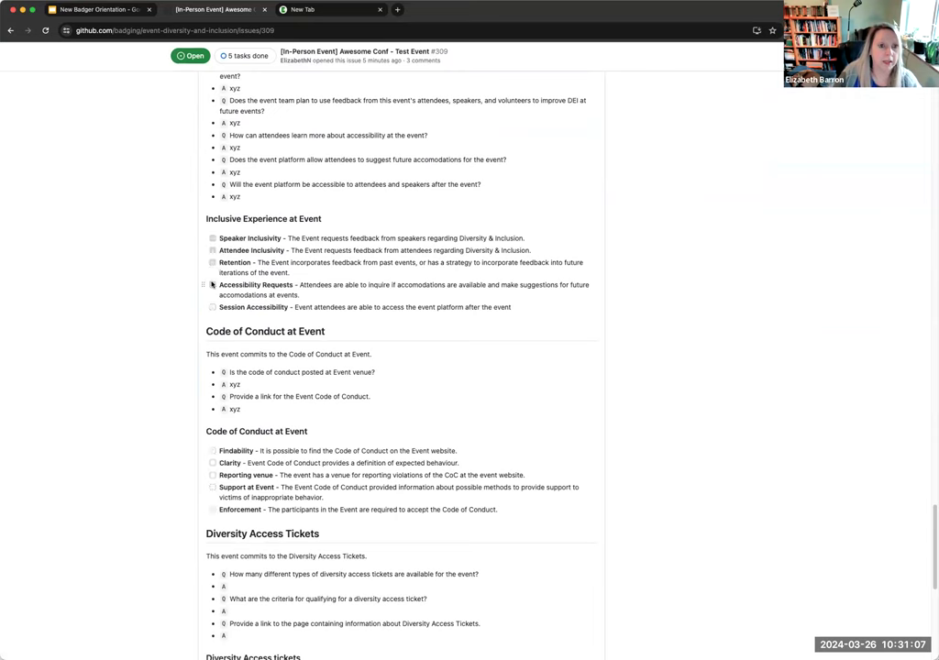
click(212, 307)
- Mark Findability, Clarity, Reporting venue, Support at Event and Enforcement as met under Code of Conduct in the second reviewer's checklist
scroll(368, 311, down, 2)
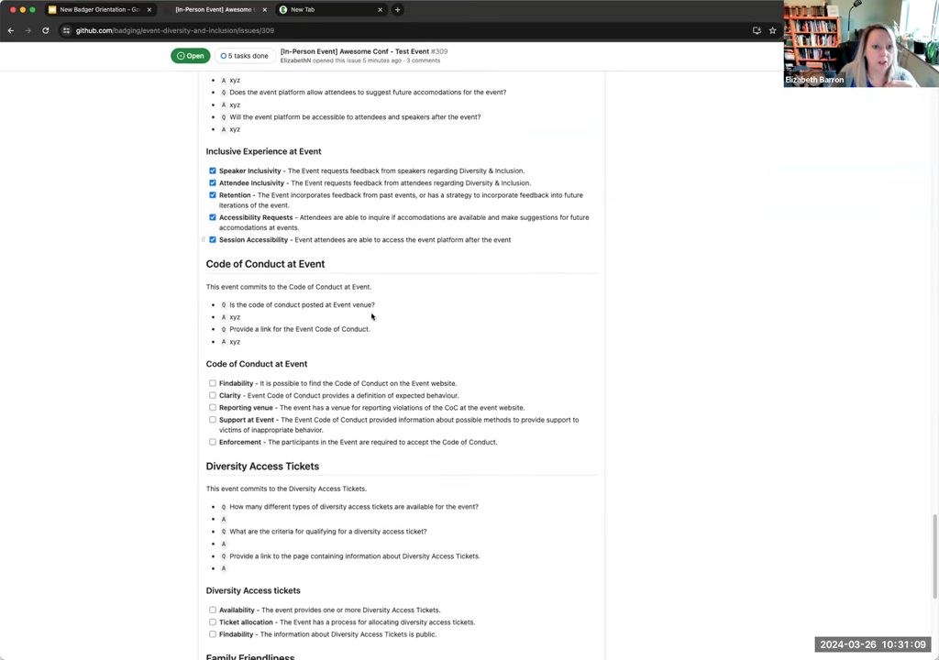
click(212, 379)
click(213, 391)
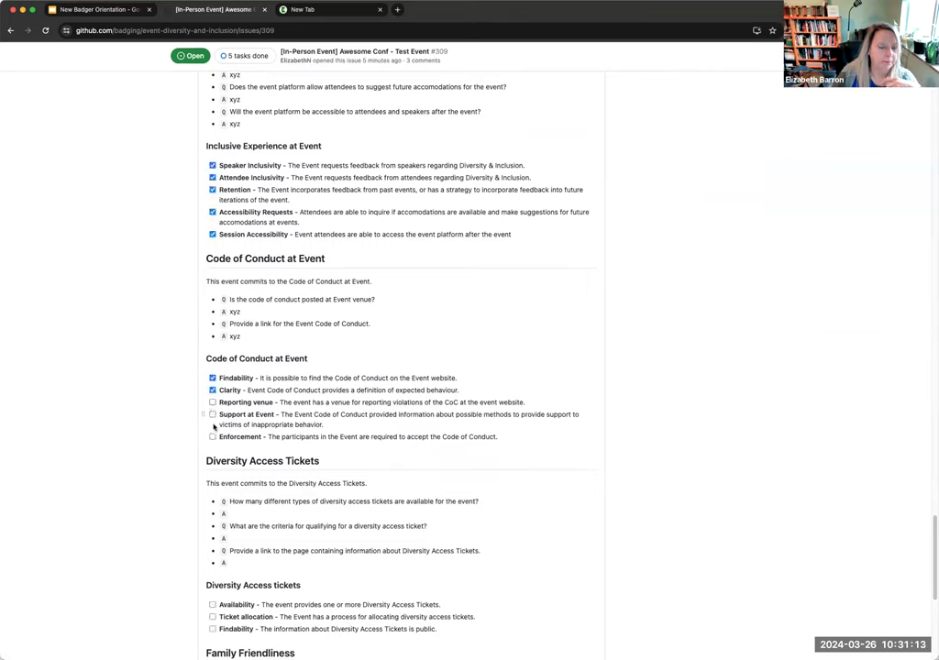
click(211, 414)
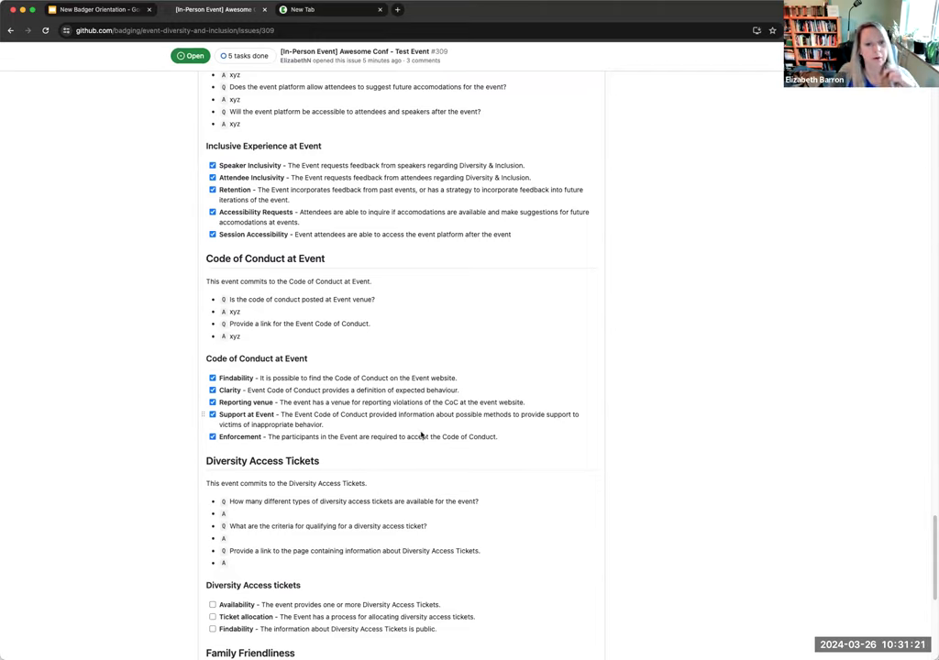
- Mark every Diversity Access Tickets and Family Friendliness check as met in the second reviewer's checklist
scroll(412, 438, down, 3)
click(212, 312)
click(213, 325)
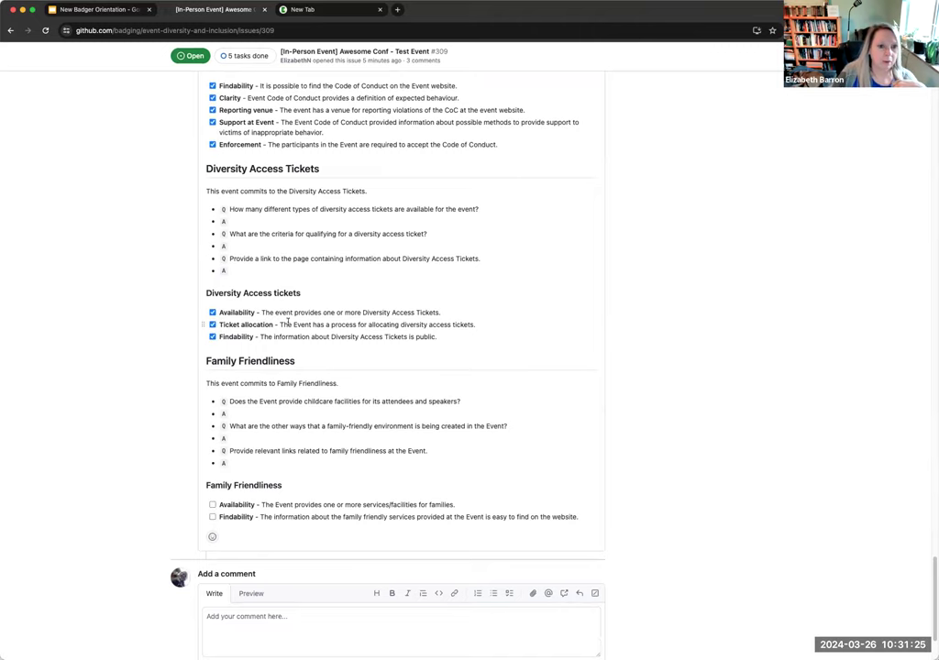
scroll(283, 321, down, 2)
click(212, 385)
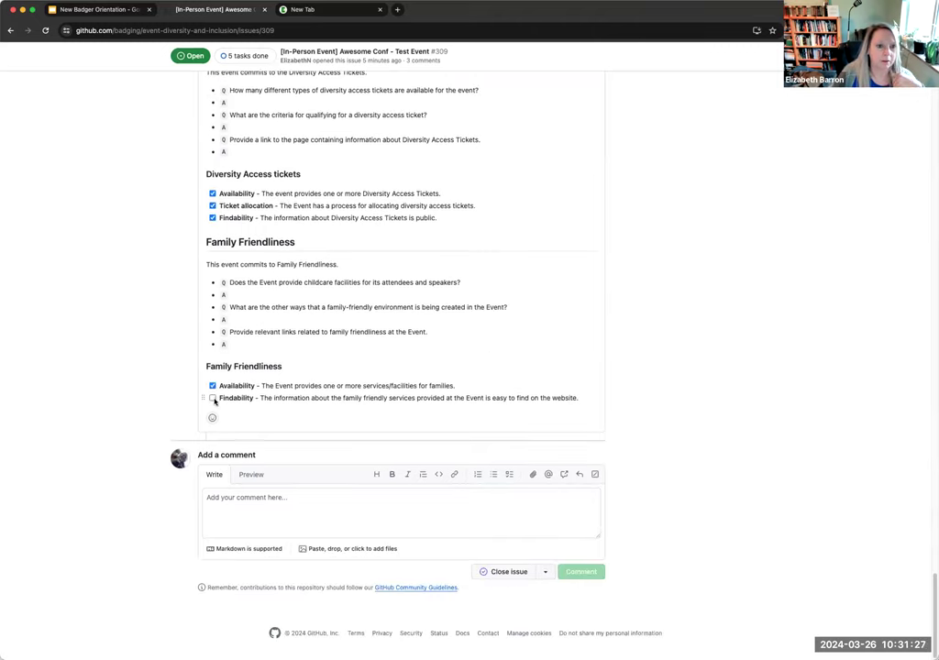
click(212, 405)
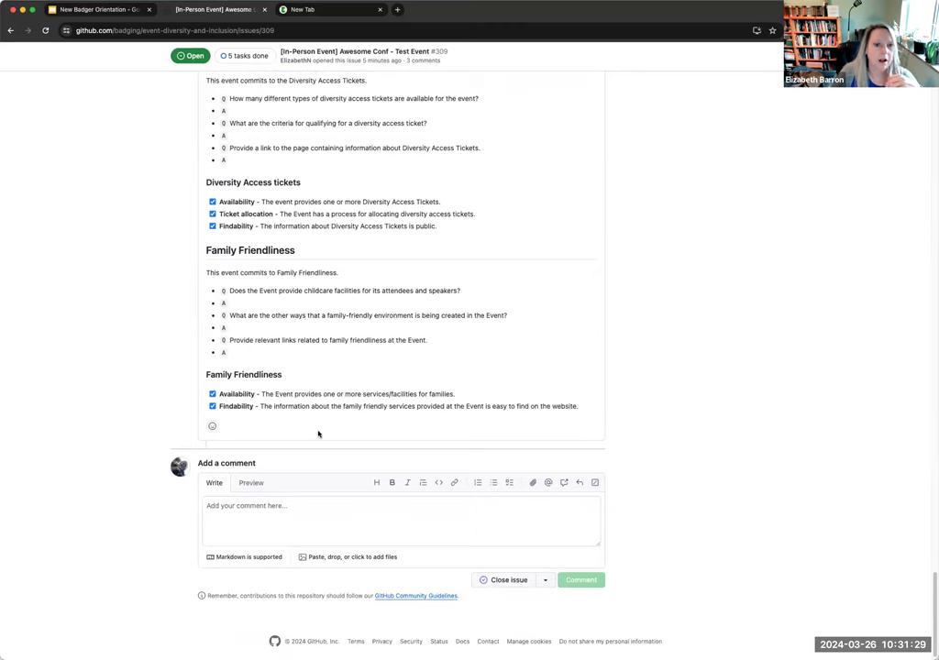
- Post a comment on the issue that mentions the applicant's account and says "I'm finished with my review"
click(274, 511)
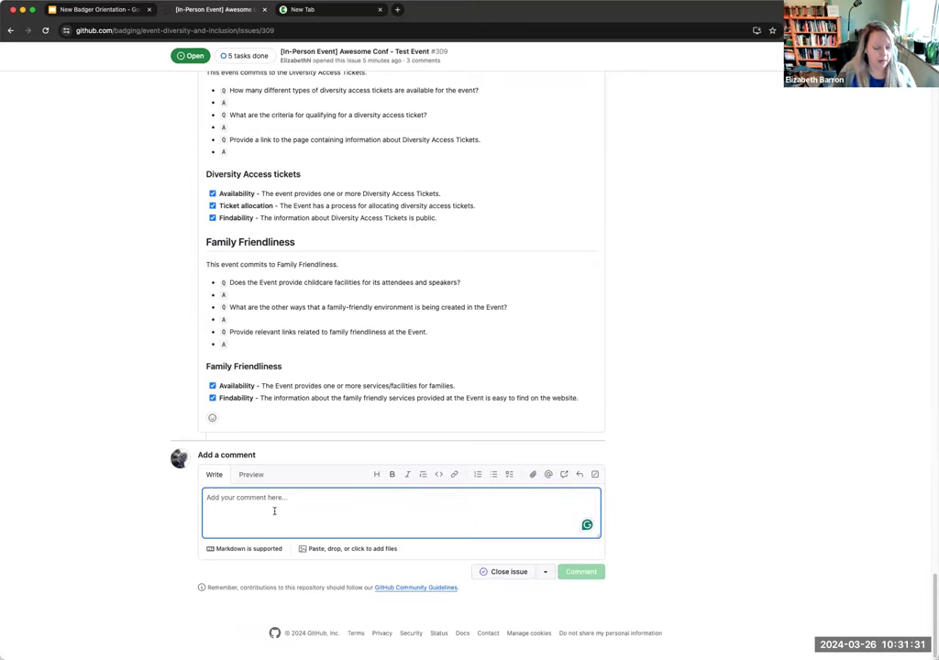
text(@elizabeth)
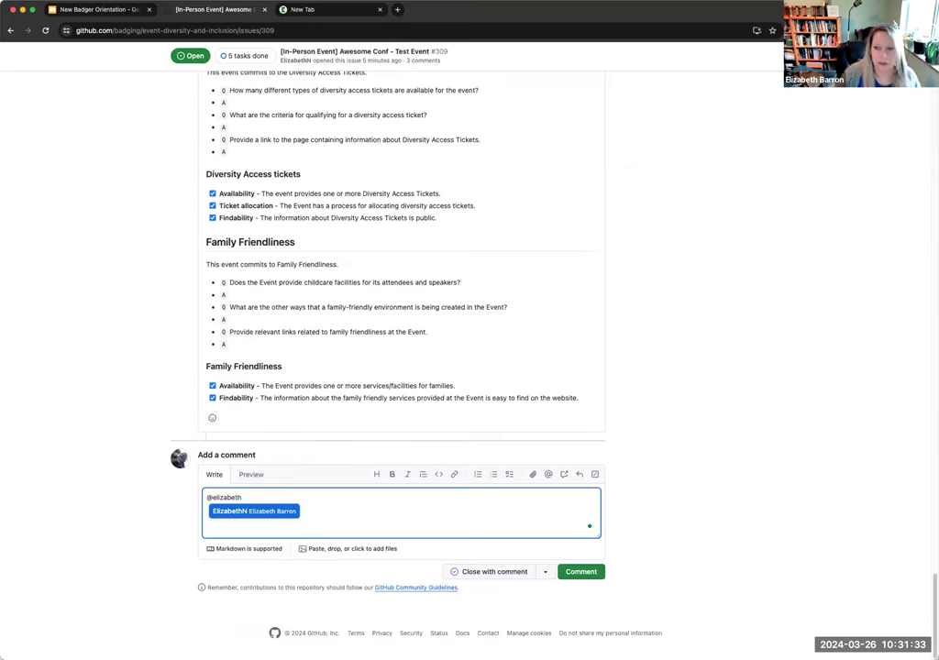
click(252, 510)
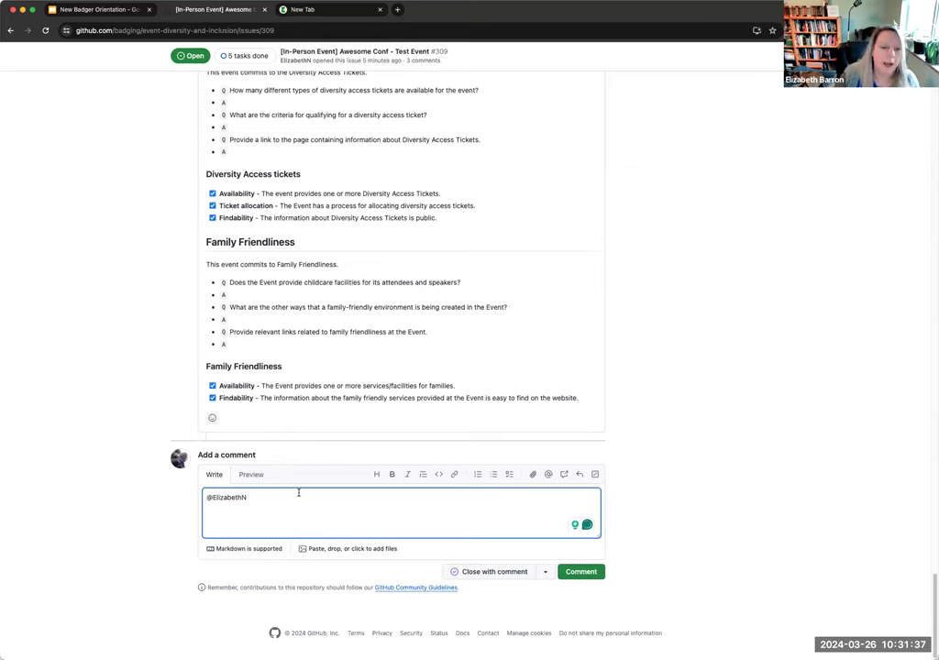
text(I'm finished with my review)
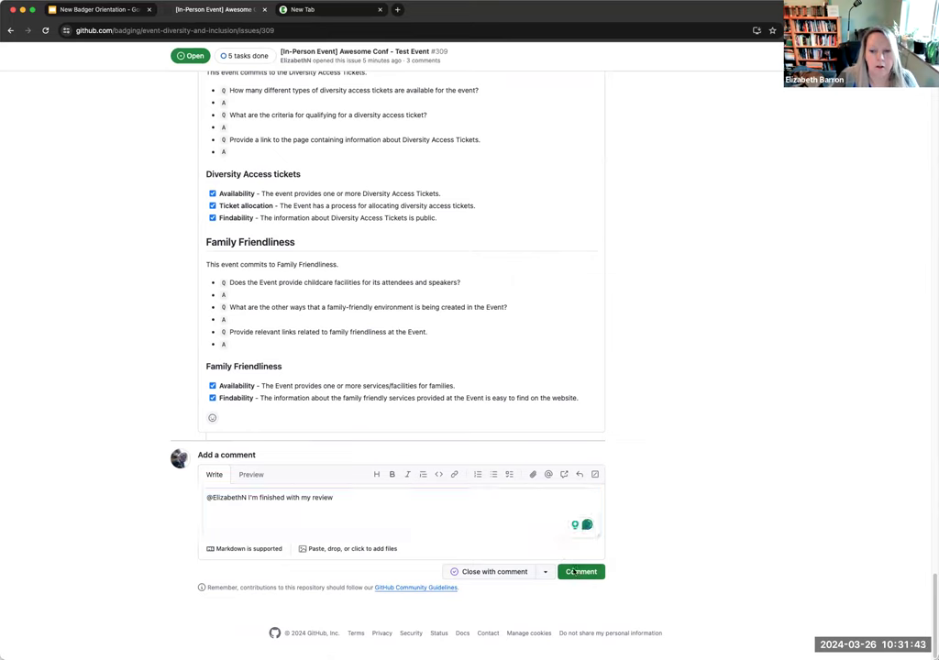
click(579, 571)
- Post the bot command /result as a comment on the Awesome Conf - Test Event issue
scroll(332, 504, down, 2)
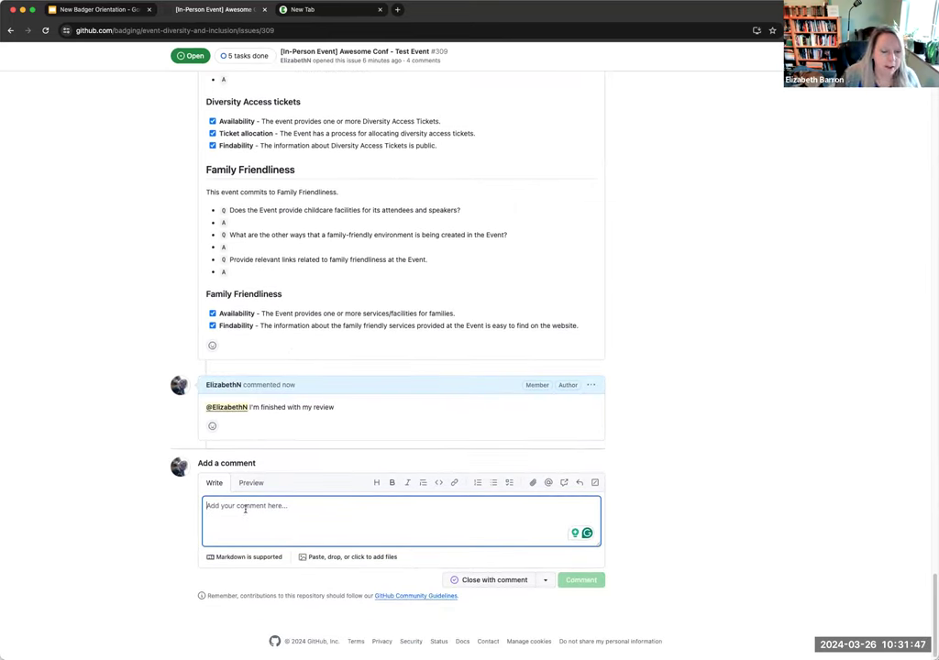
text(/result)
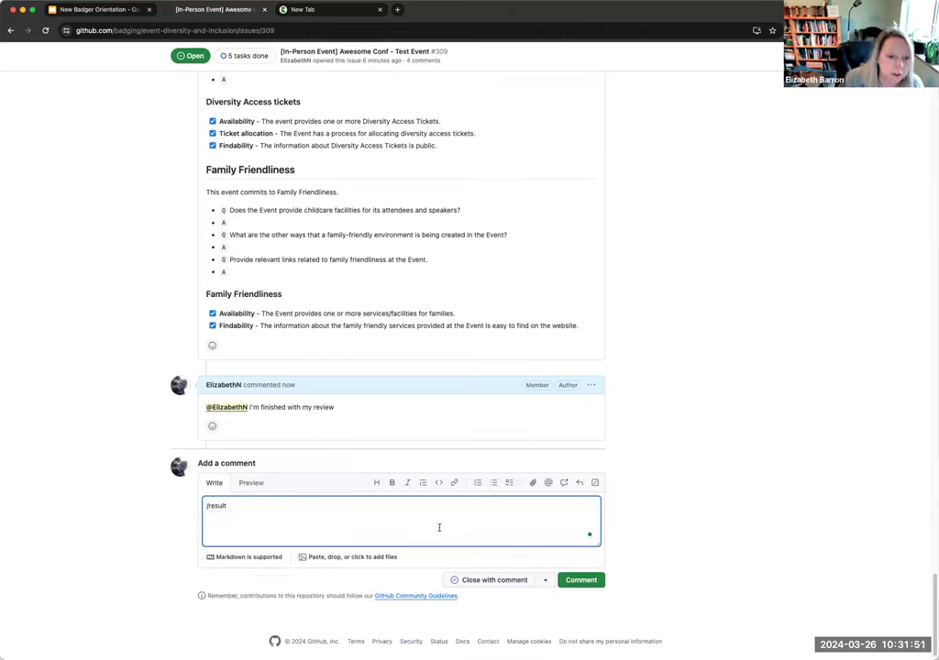
click(580, 579)
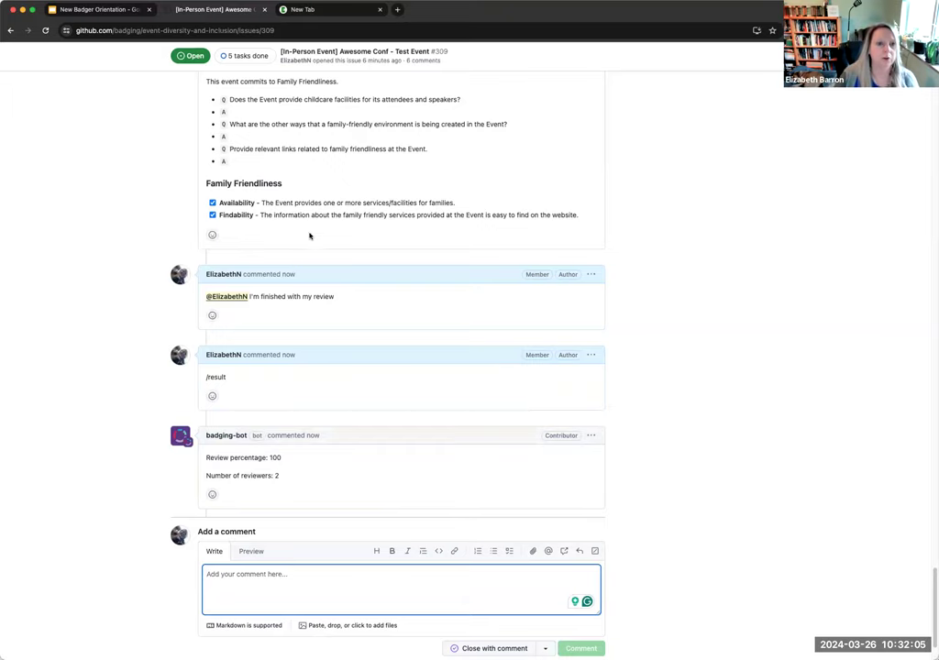
- Look back over both reviewers' checklists and post the bot command /end as a comment to finish the review
scroll(312, 233, up, 15)
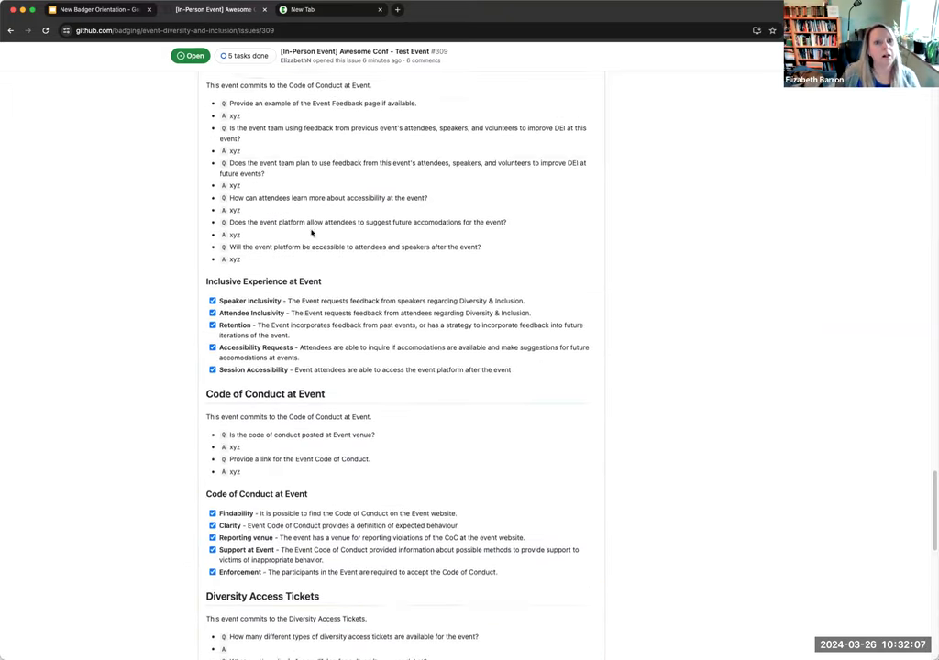
scroll(313, 211, up, 10)
scroll(312, 211, down, 10)
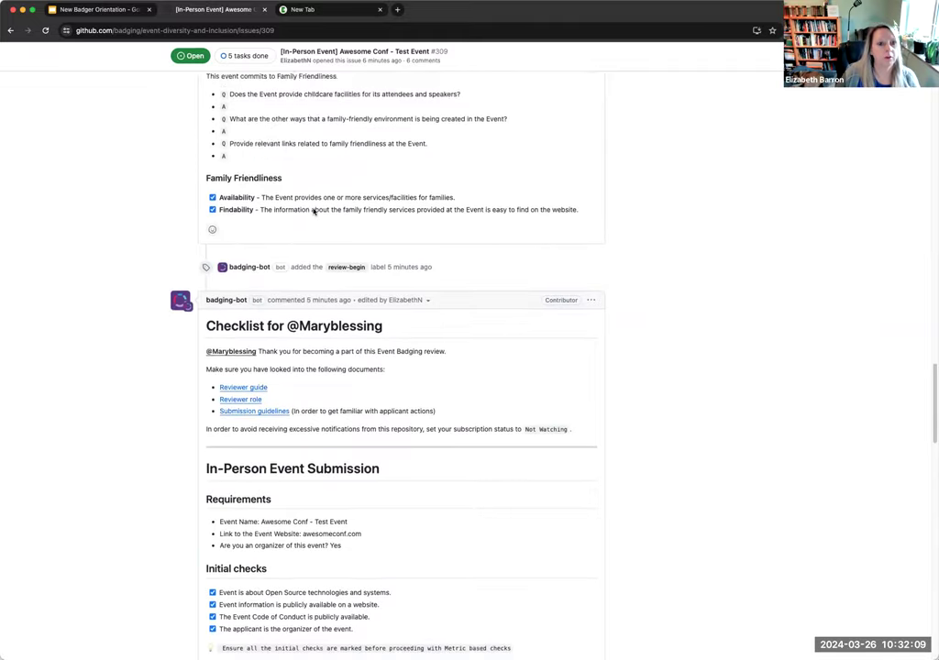
scroll(313, 211, down, 20)
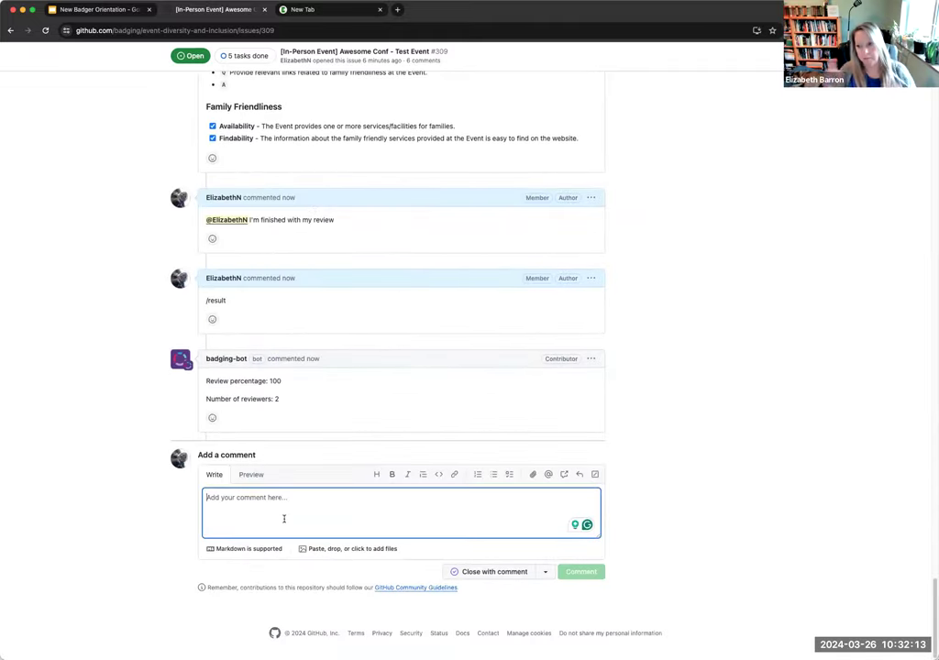
text(/end)
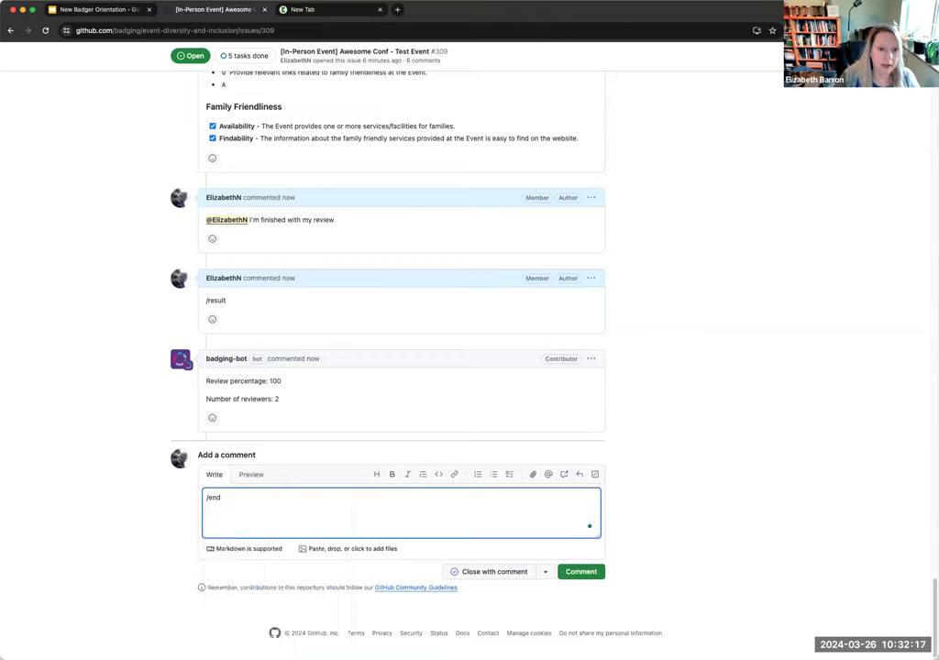
click(581, 571)
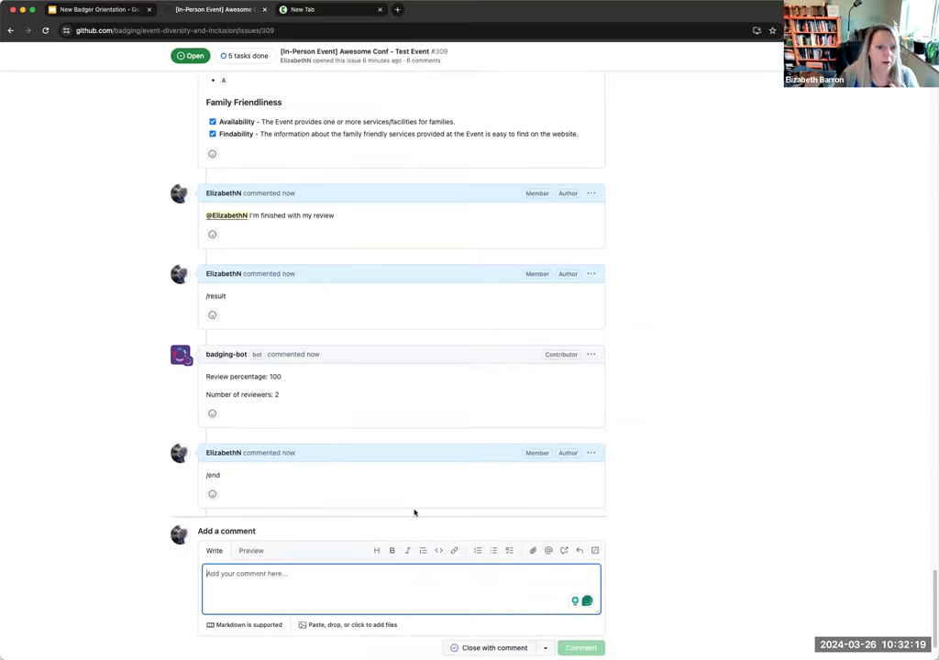
- Open the badge image from the bot's closing comment and return to the issue
scroll(353, 482, down, 2)
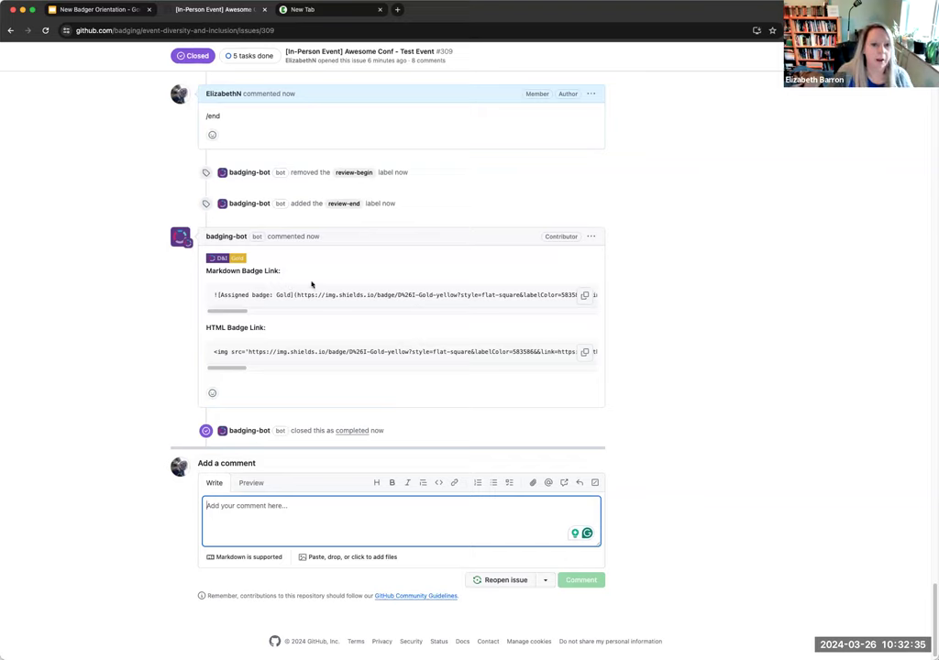
click(235, 261)
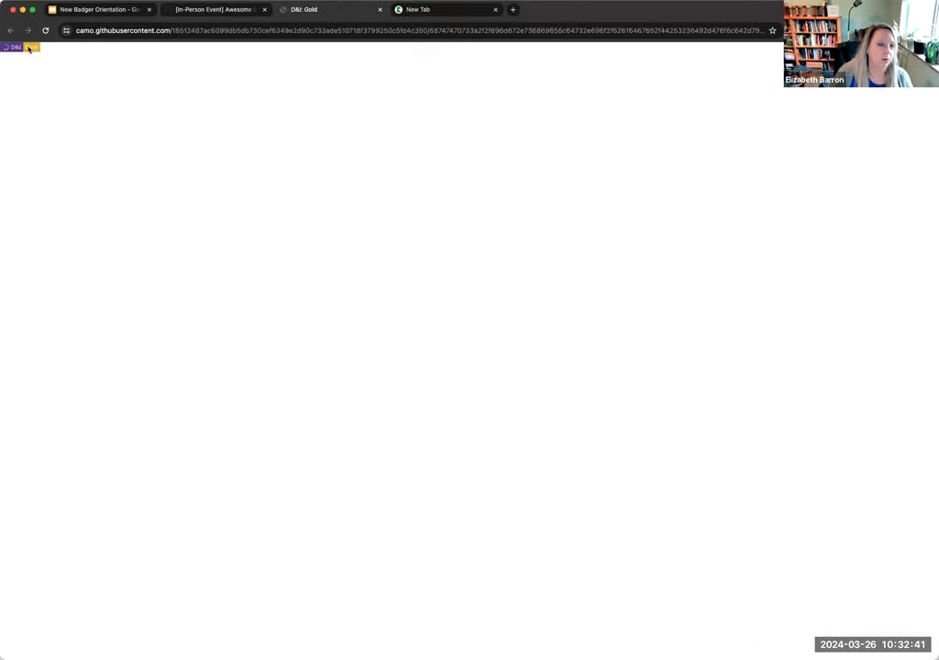
click(226, 16)
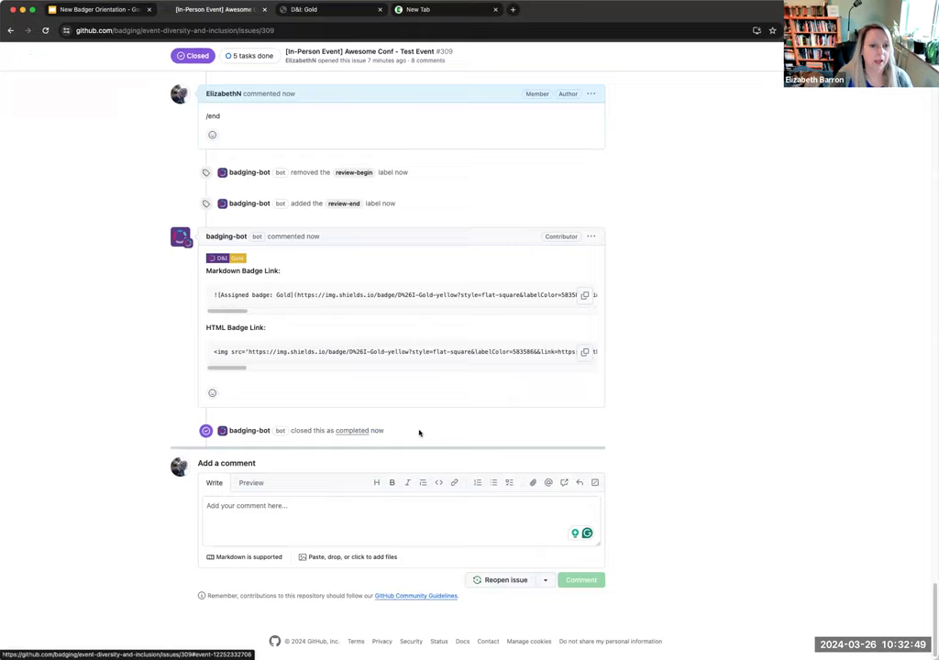
- Find Awesome Conf - Test Event in the repository README's Badges Granted: Version 3 table and open its application issue
scroll(449, 438, up, 20)
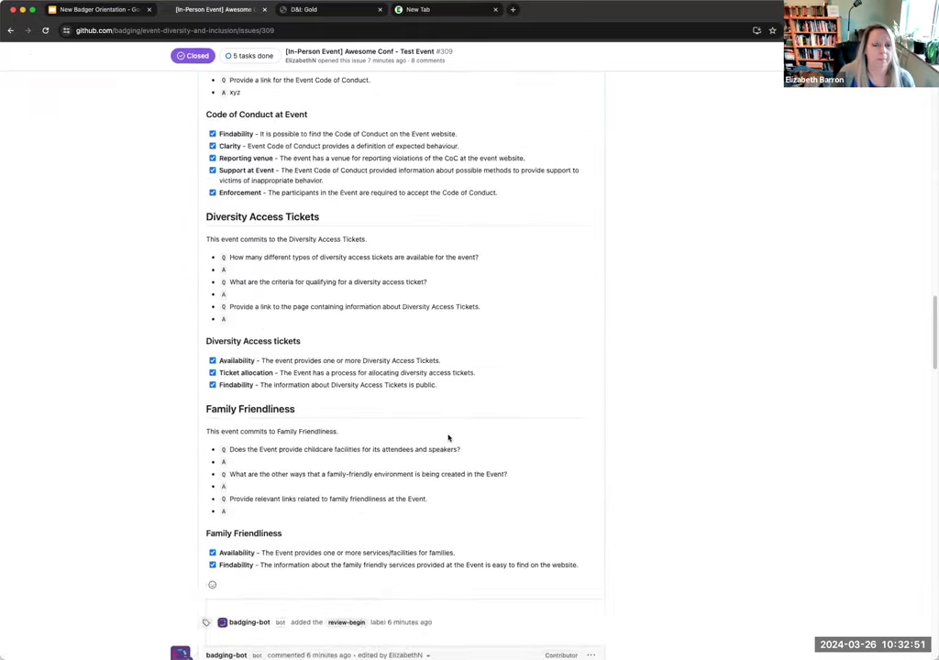
scroll(448, 437, up, 10)
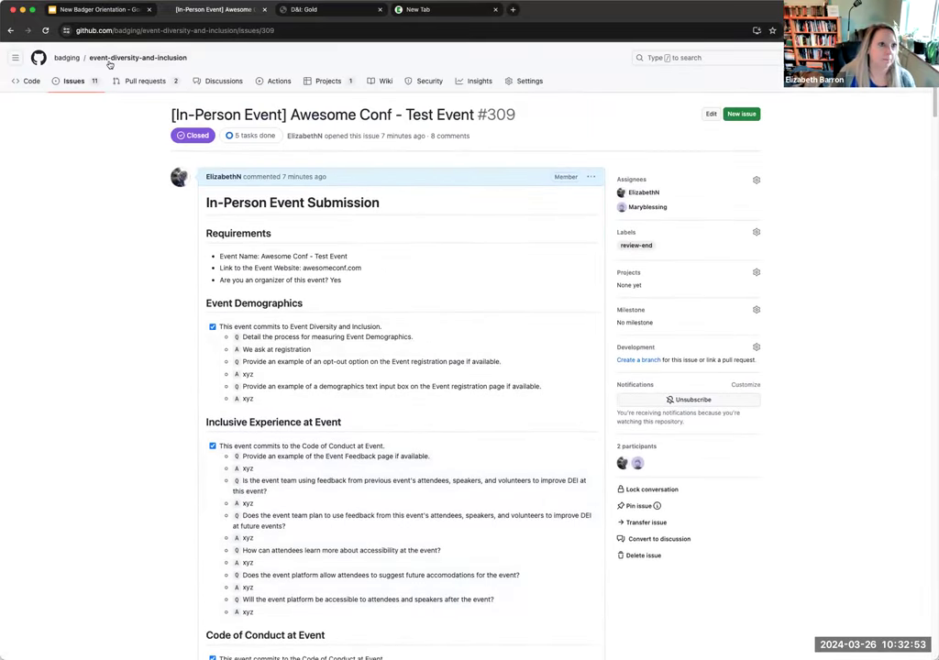
click(71, 84)
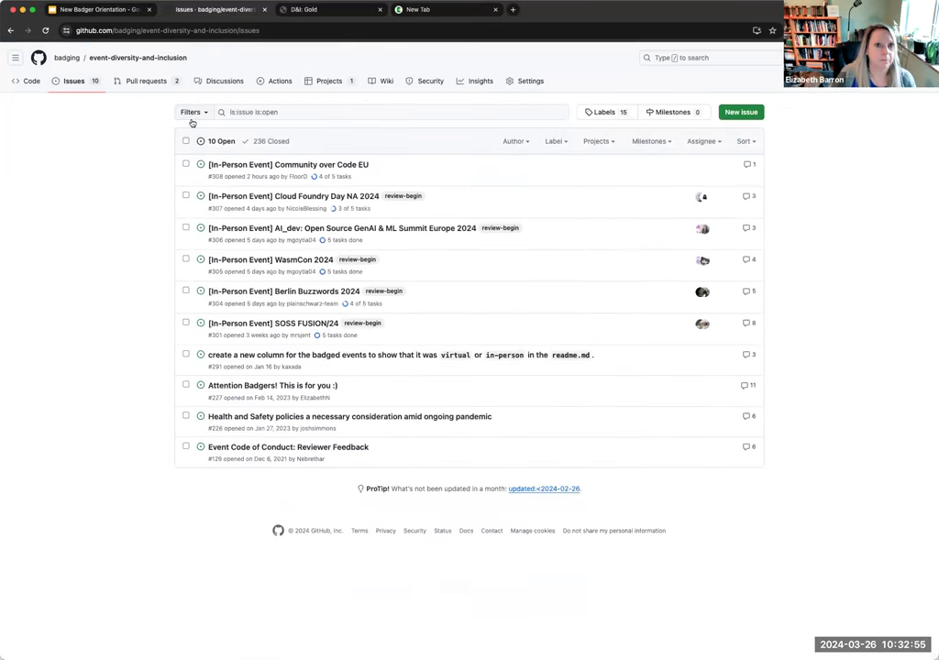
click(32, 83)
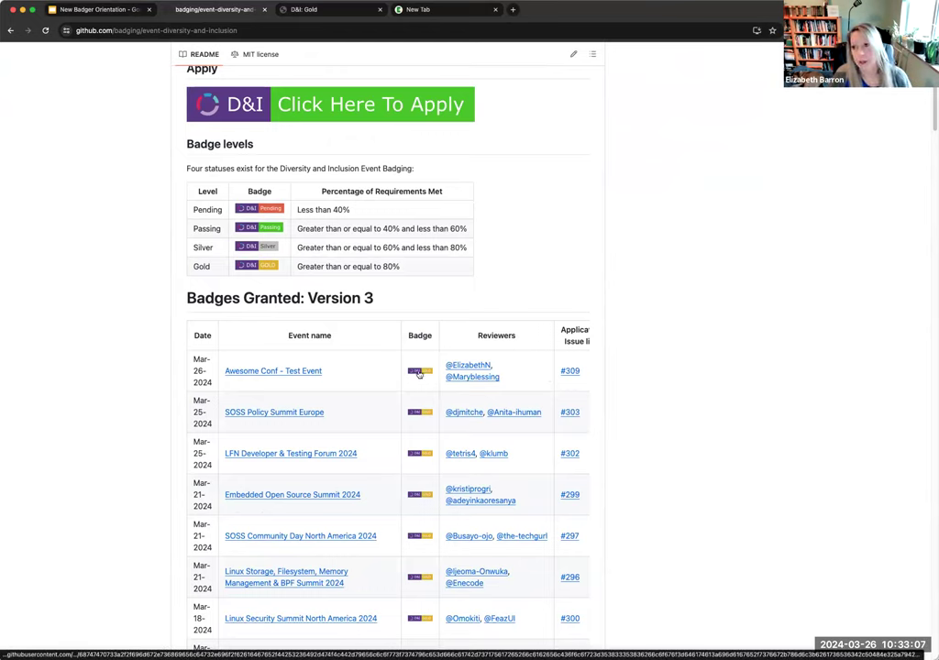
click(570, 372)
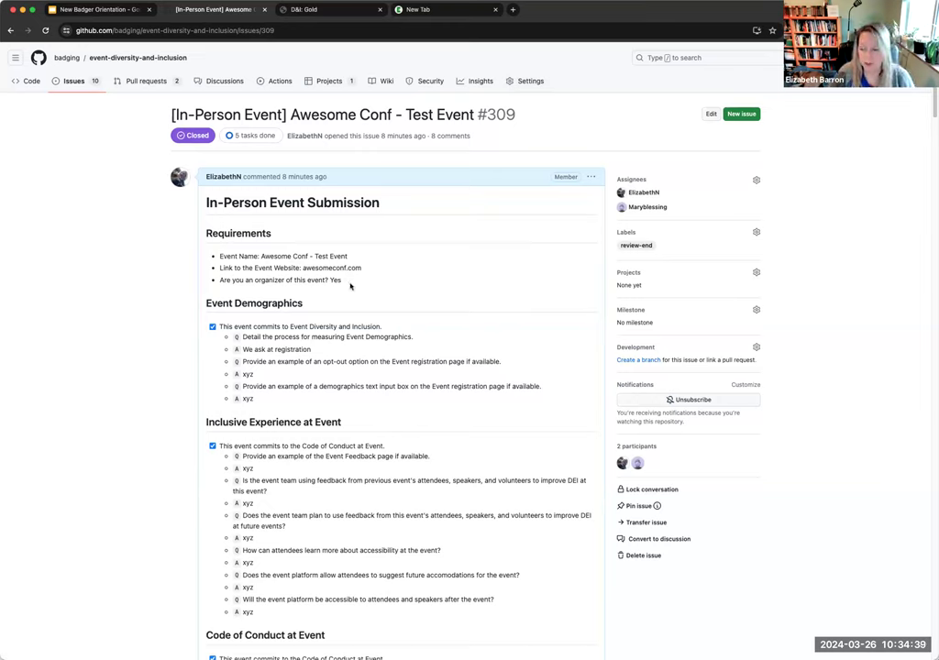
- Open the [In-Person Event] Berlin Buzzwords 2024 submission from the repository's open issues
click(68, 82)
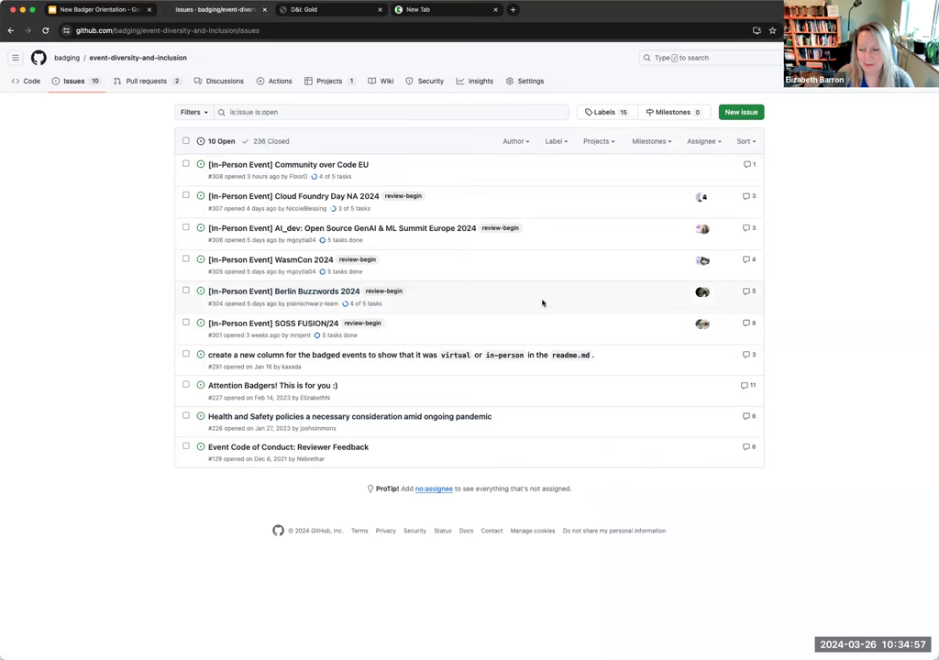
mouse_move(308, 295)
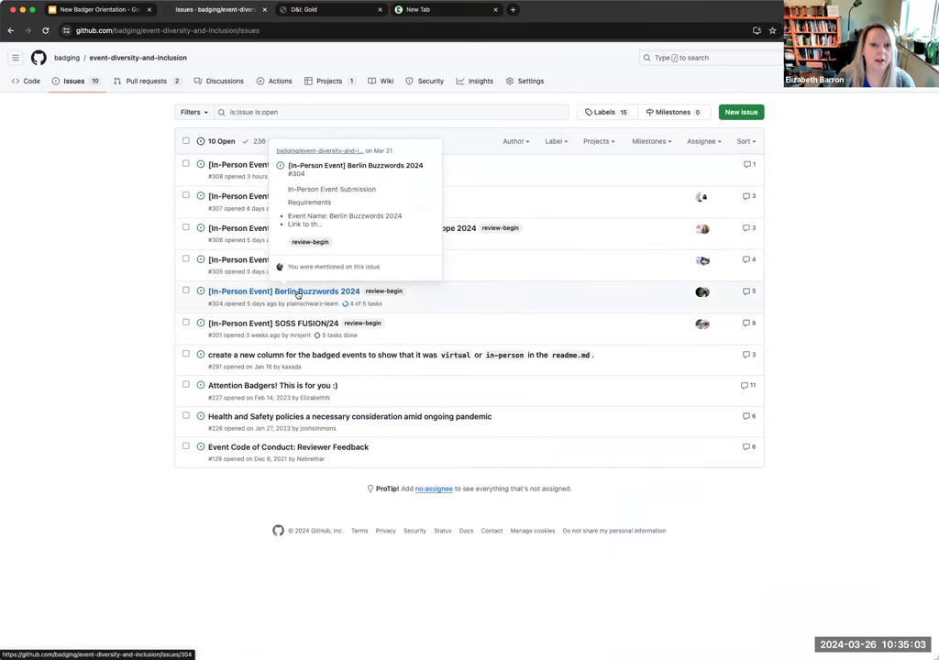
click(297, 292)
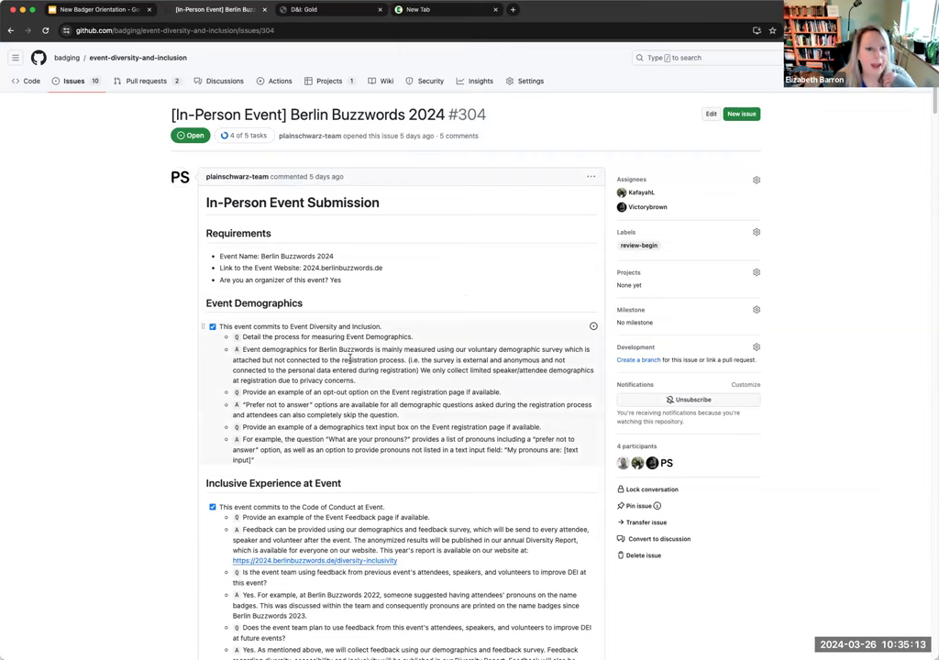
- Highlight the Event Demographics answers on measuring demographics and opting out, and examine the Inclusive Experience at Event answers
scroll(348, 360, down, 2)
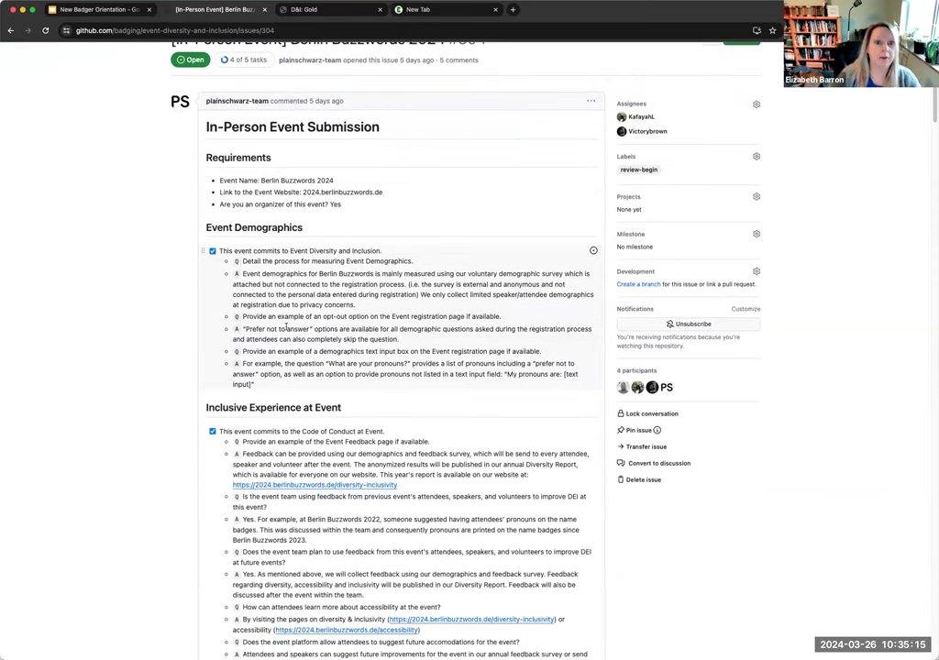
drag(243, 274, 361, 305)
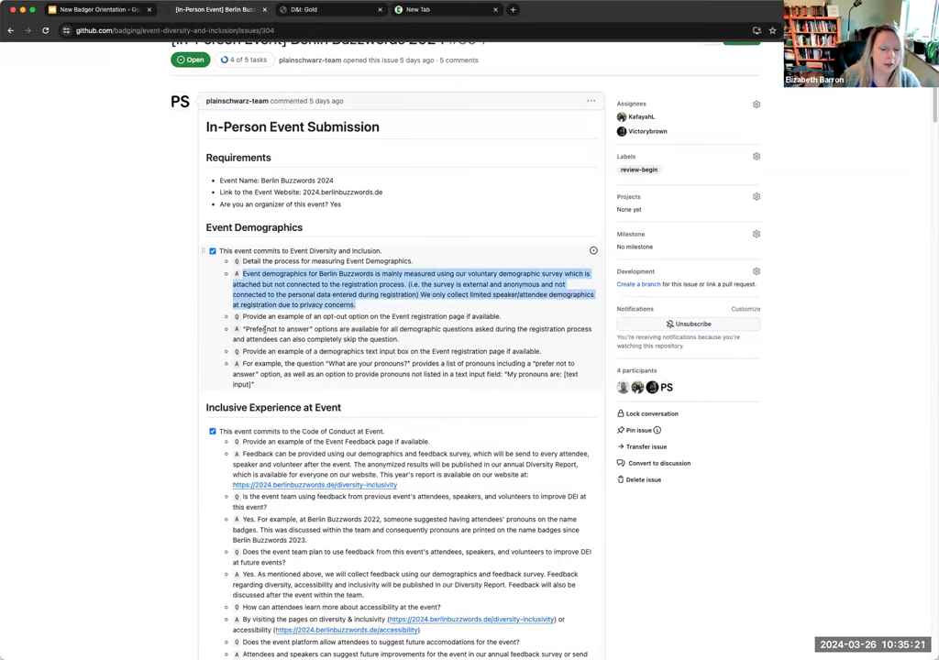
drag(244, 329, 376, 346)
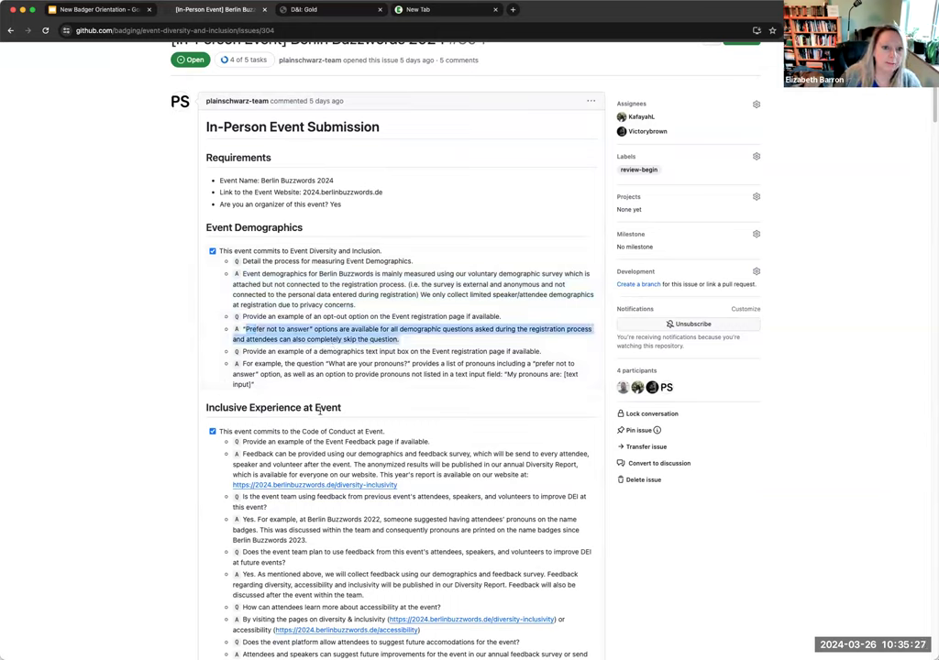
scroll(320, 412, down, 5)
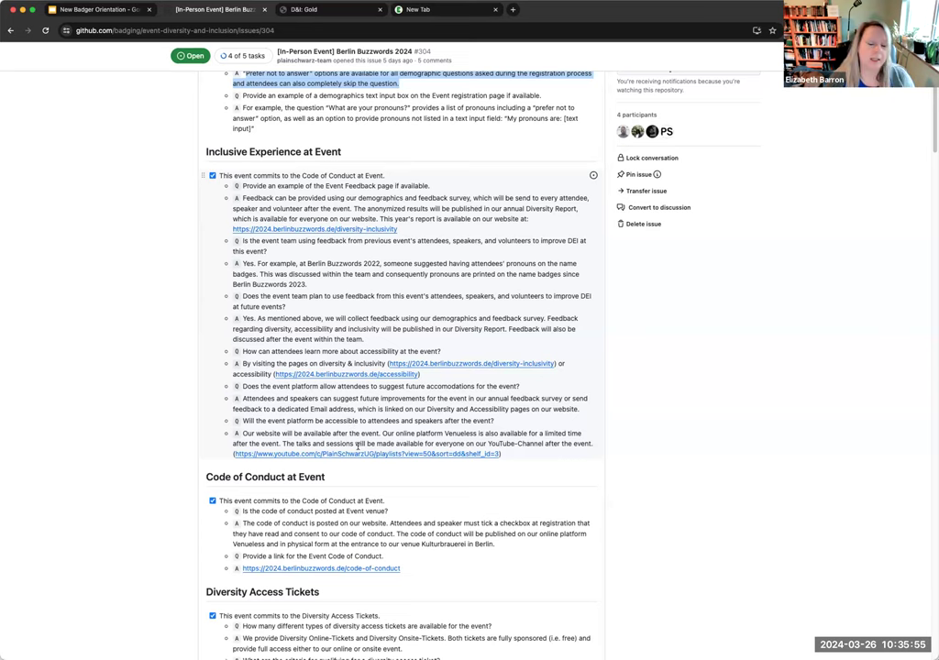
- Highlight the answer on posting the code of conduct at the venue, and read through the linked Code of Conduct page
scroll(367, 471, down, 1)
scroll(367, 471, down, 2)
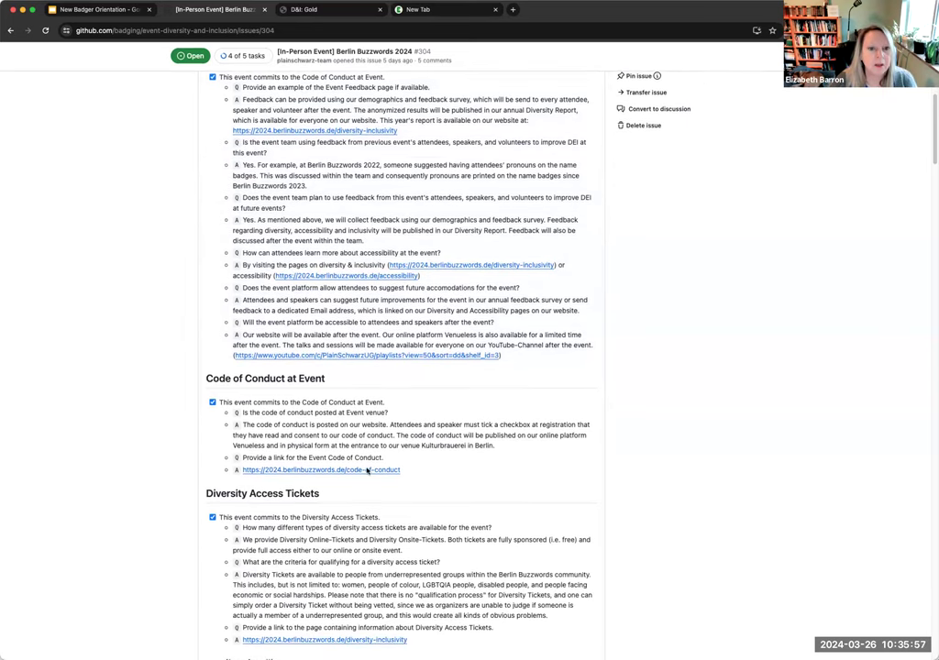
drag(243, 425, 489, 450)
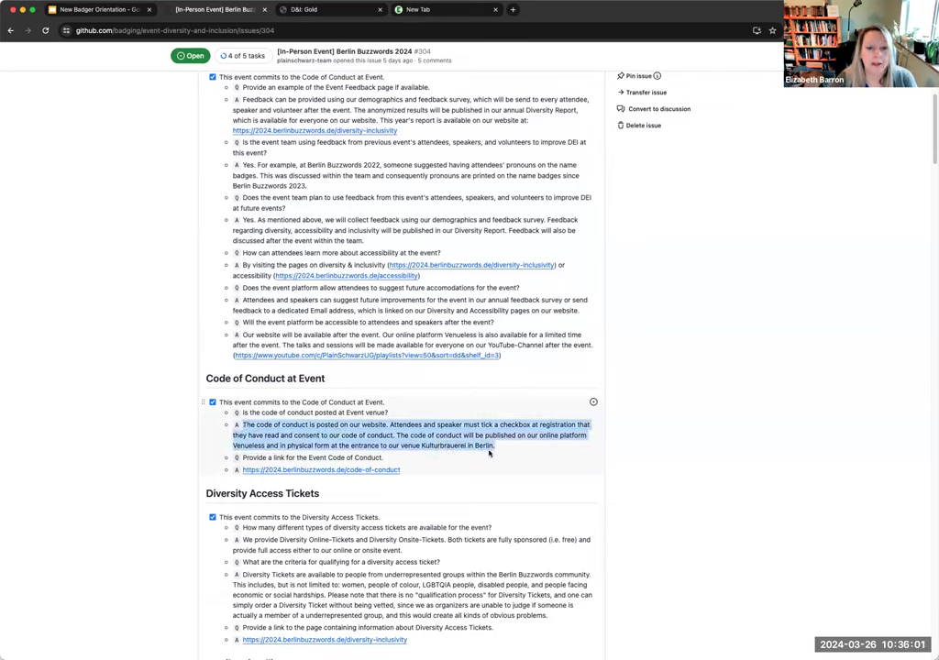
click(324, 470)
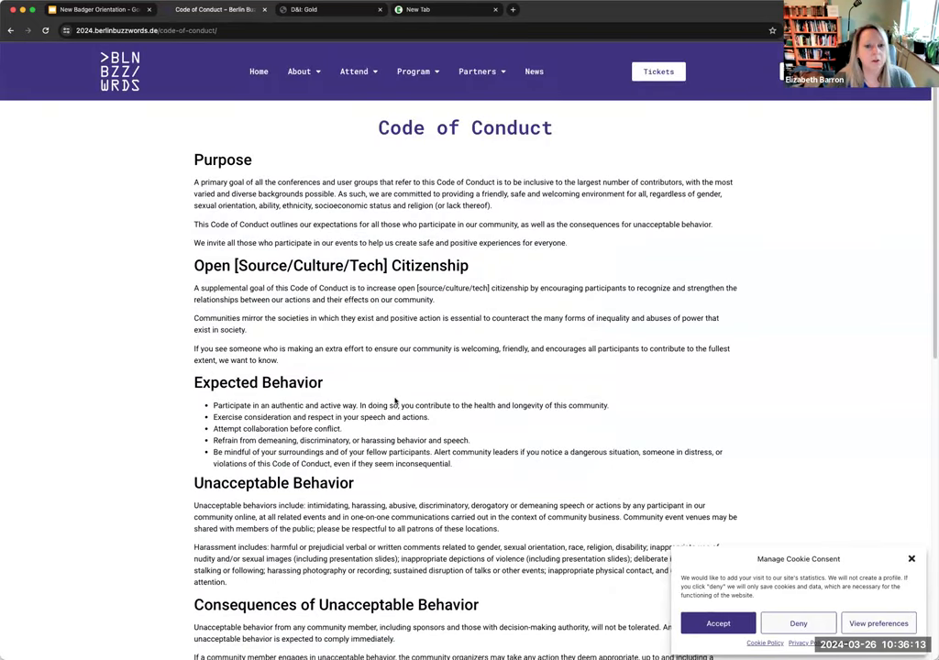
scroll(395, 399, down, 1)
scroll(396, 400, down, 8)
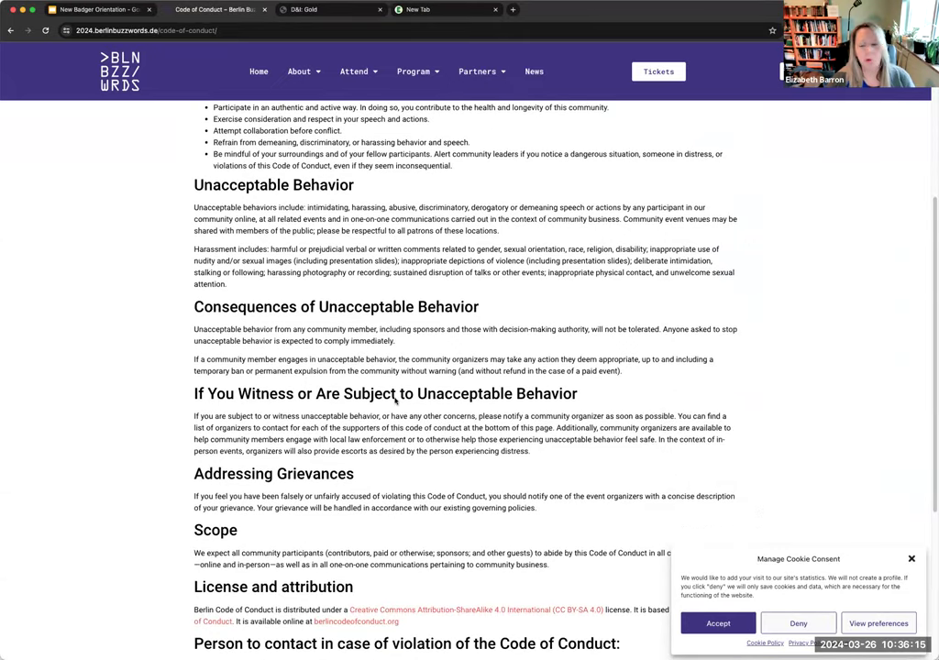
scroll(396, 400, down, 1)
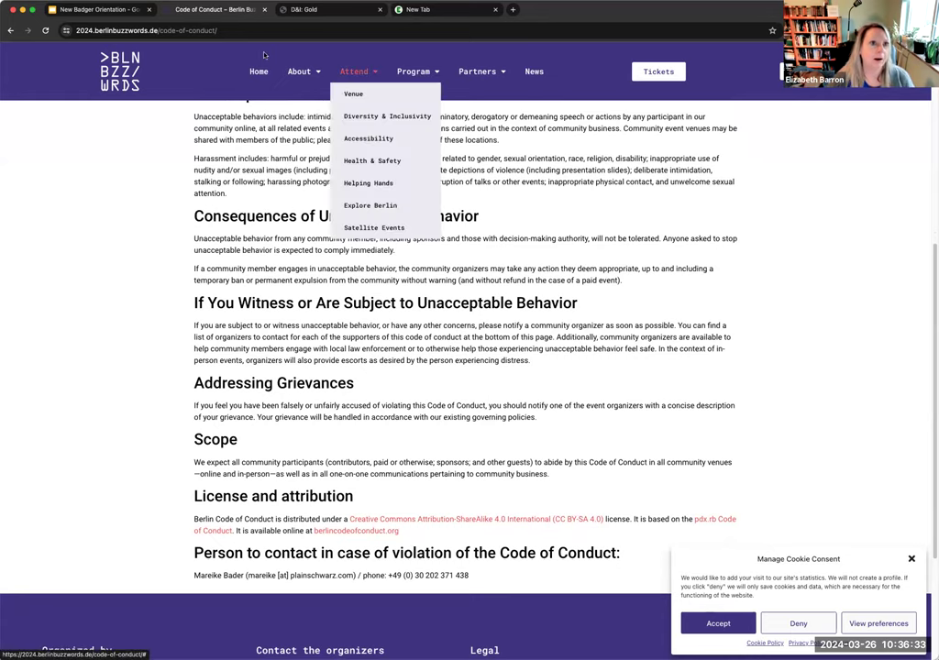
- Glance at the New Badger Orientation slides, and go back from the Code of Conduct page to the Berlin Buzzwords issue
click(103, 10)
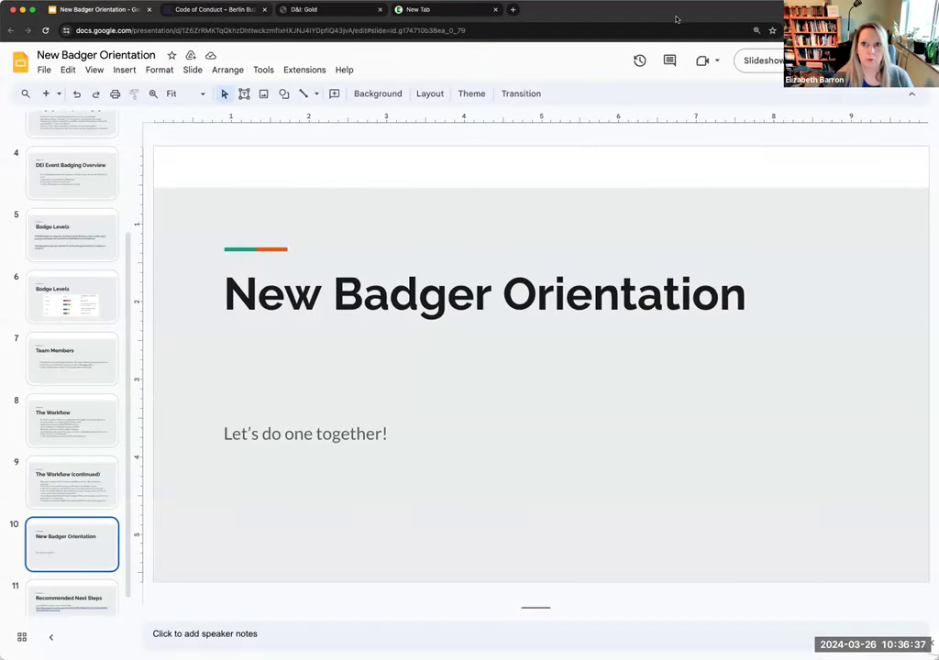
click(235, 17)
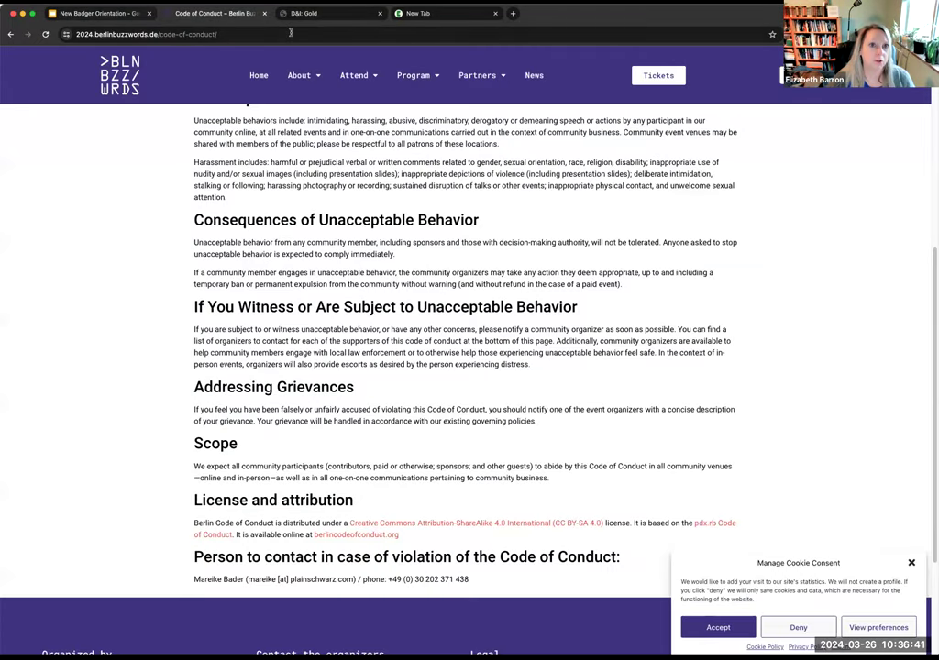
click(9, 35)
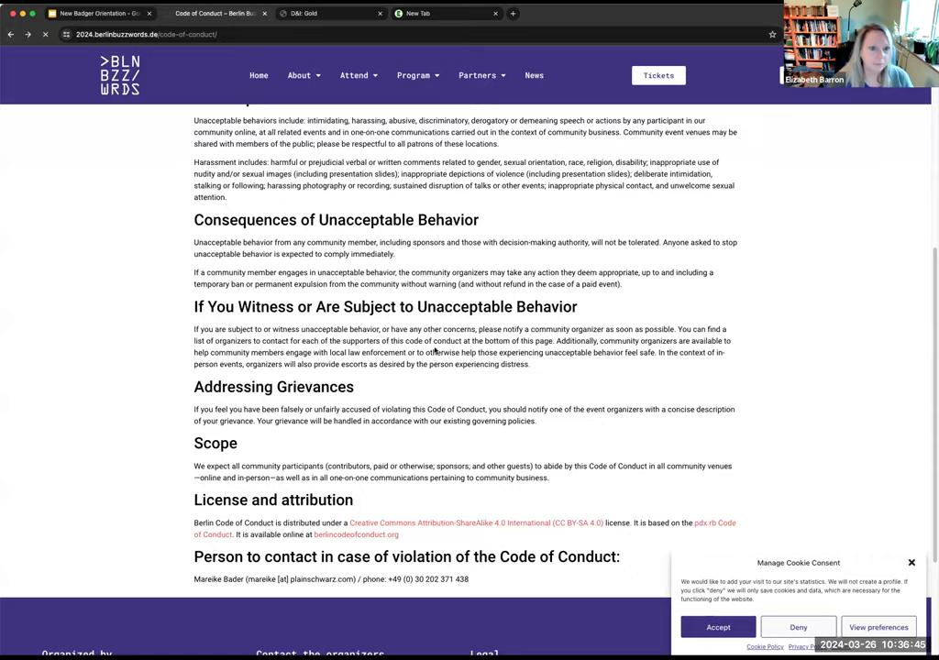
- Examine the submission's Diversity Access Tickets and Family Friendliness answers, and read through the first reviewer's checklist down to its Family Friendliness checks
scroll(466, 374, down, 10)
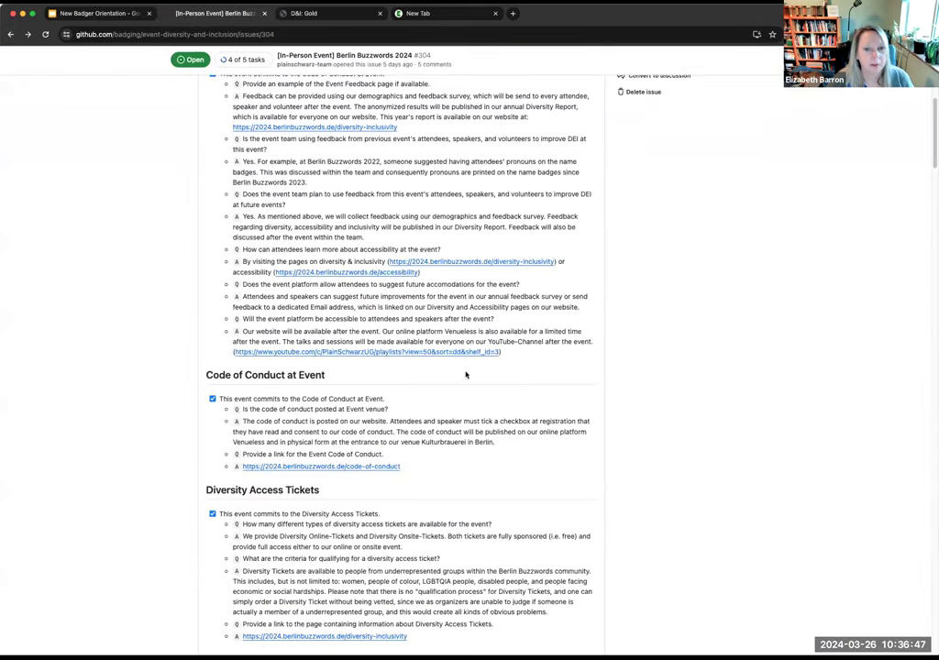
scroll(466, 374, down, 5)
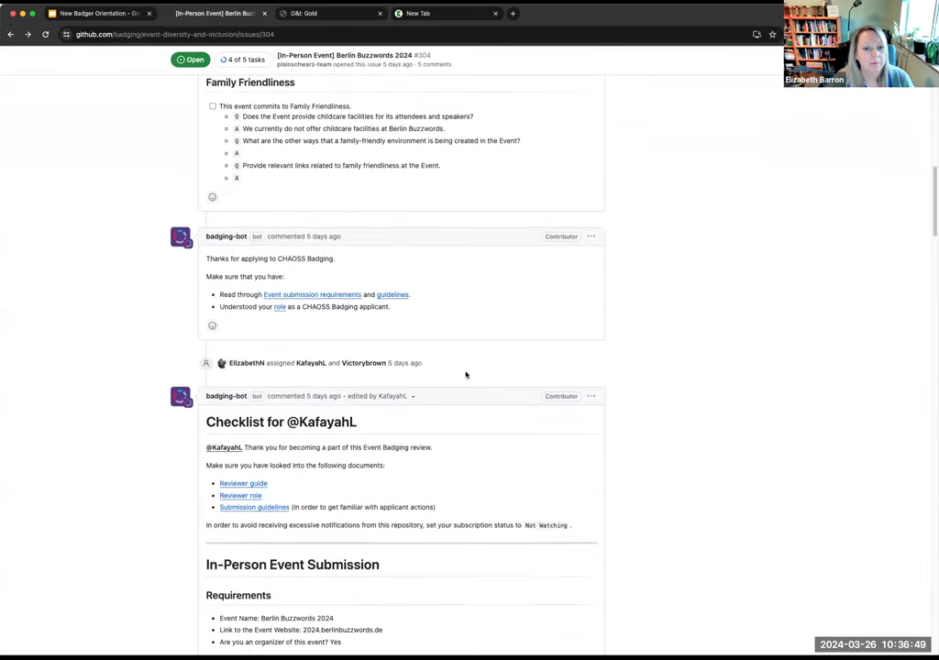
scroll(400, 275, up, 9)
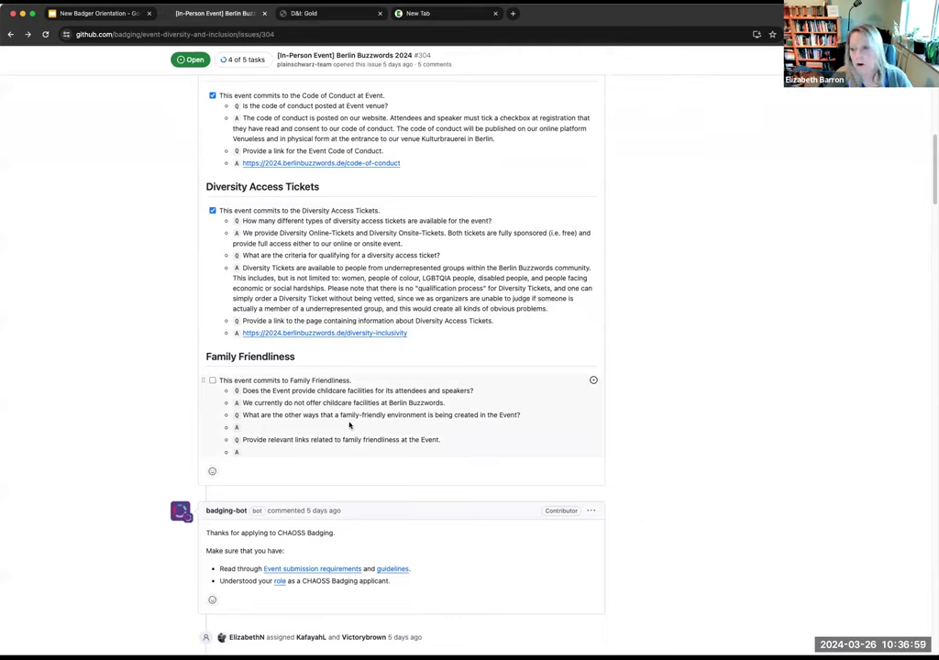
scroll(405, 415, down, 5)
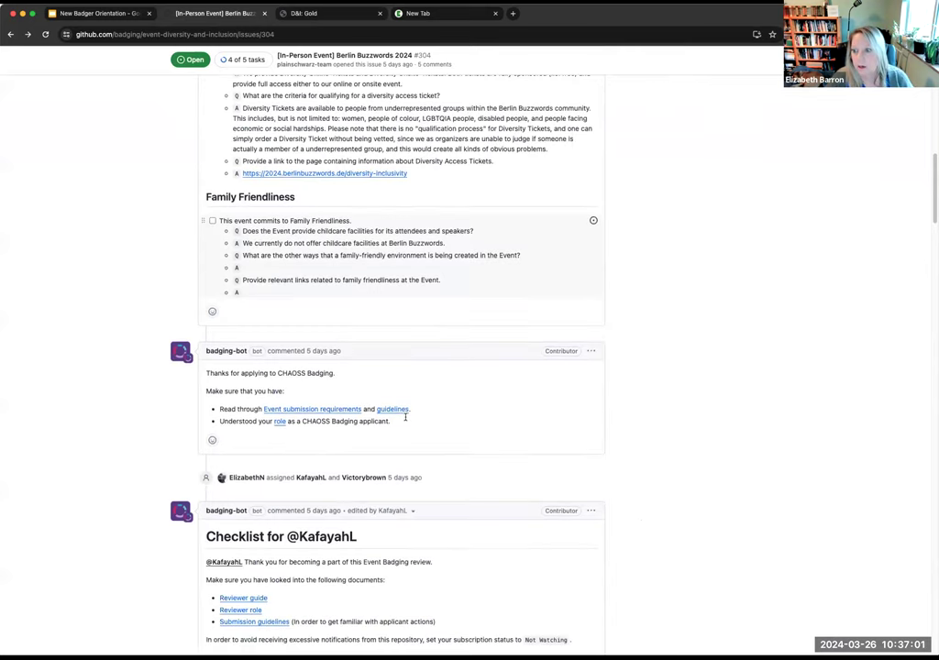
scroll(406, 417, down, 9)
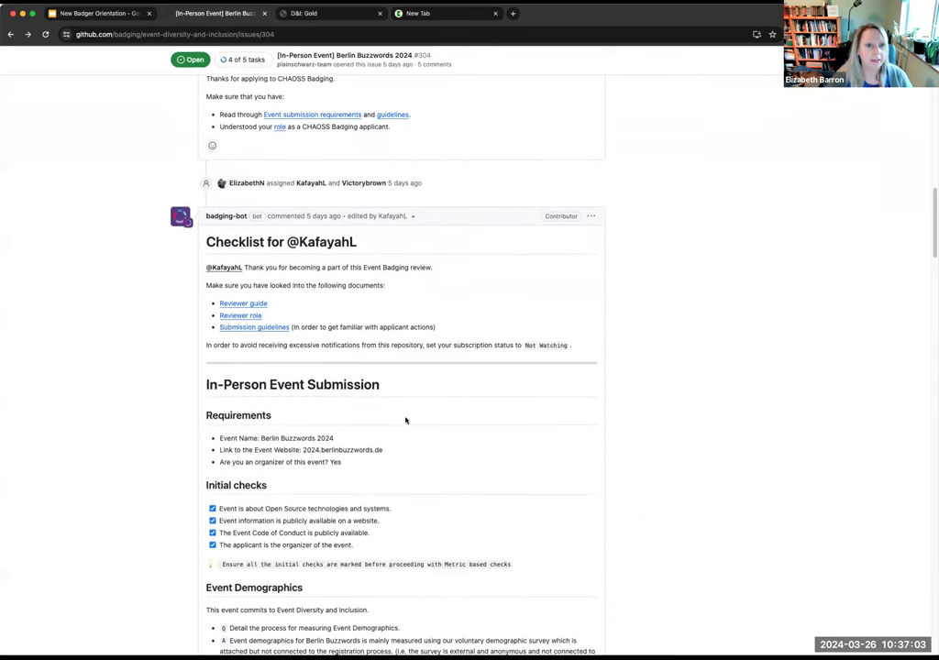
scroll(405, 420, down, 13)
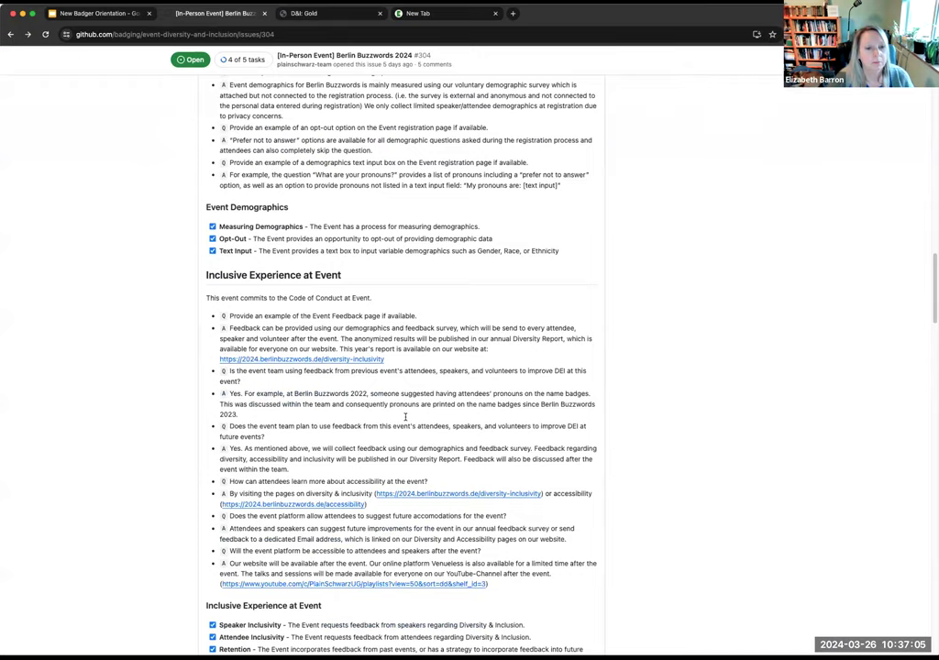
scroll(406, 420, down, 16)
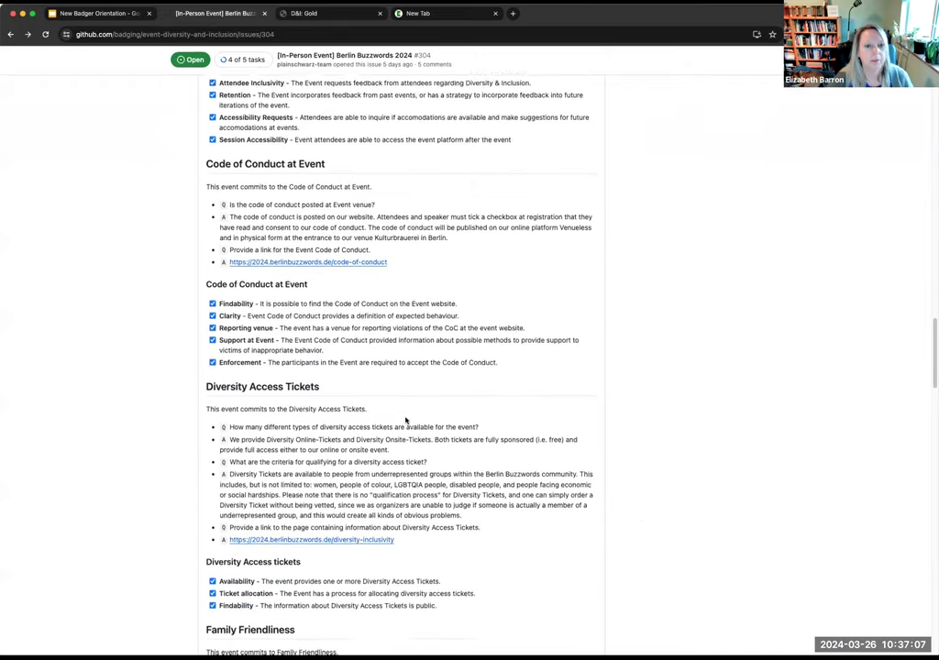
scroll(406, 420, down, 1)
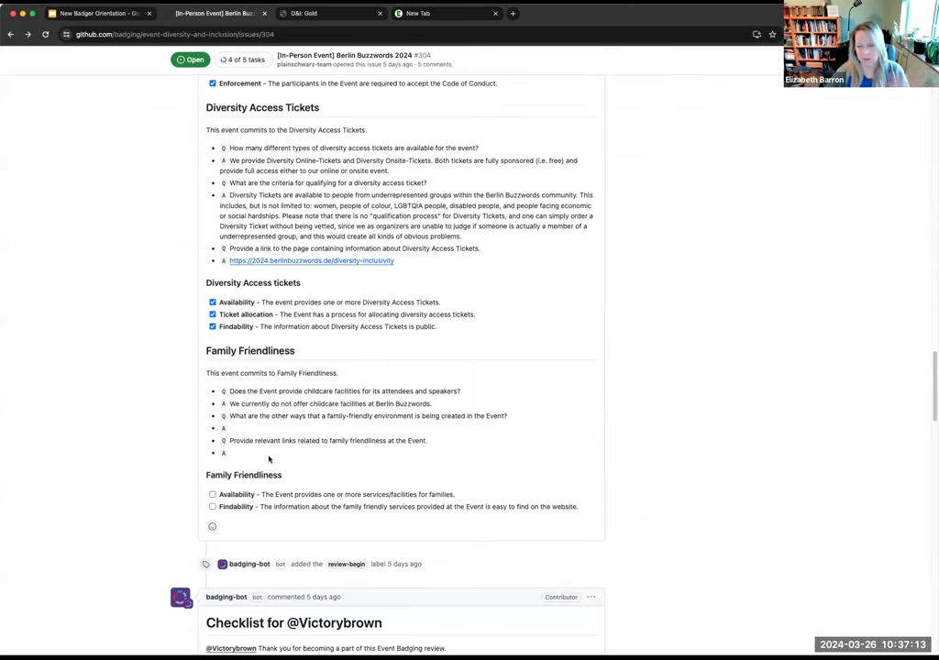
scroll(269, 457, down, 3)
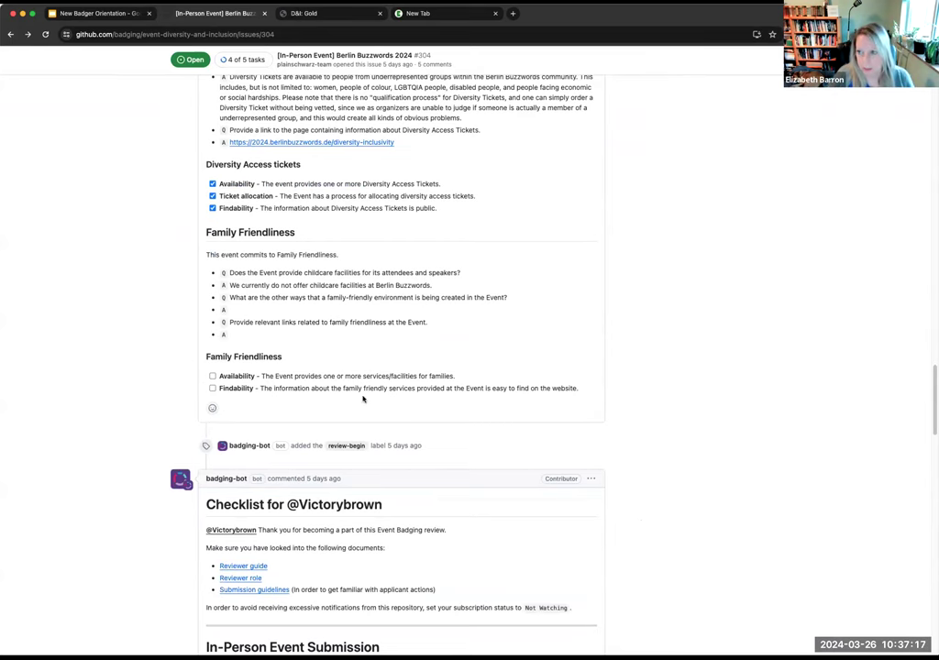
- Examine the second reviewer's checklist in the Berlin Buzzwords issue, comparing its initial checks and metric checkboxes section by section
scroll(364, 397, down, 7)
scroll(363, 398, down, 10)
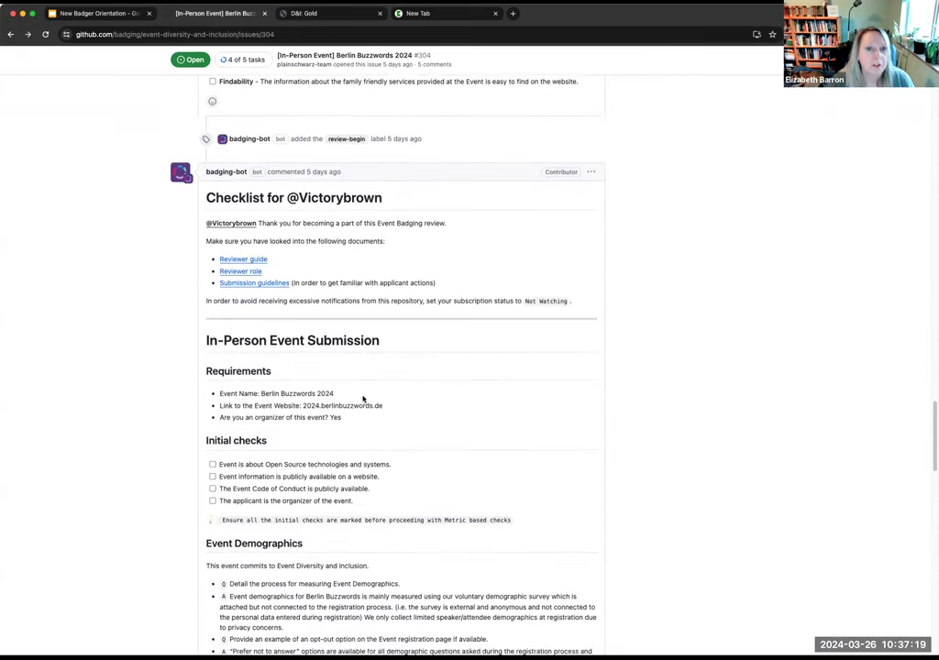
scroll(363, 398, down, 20)
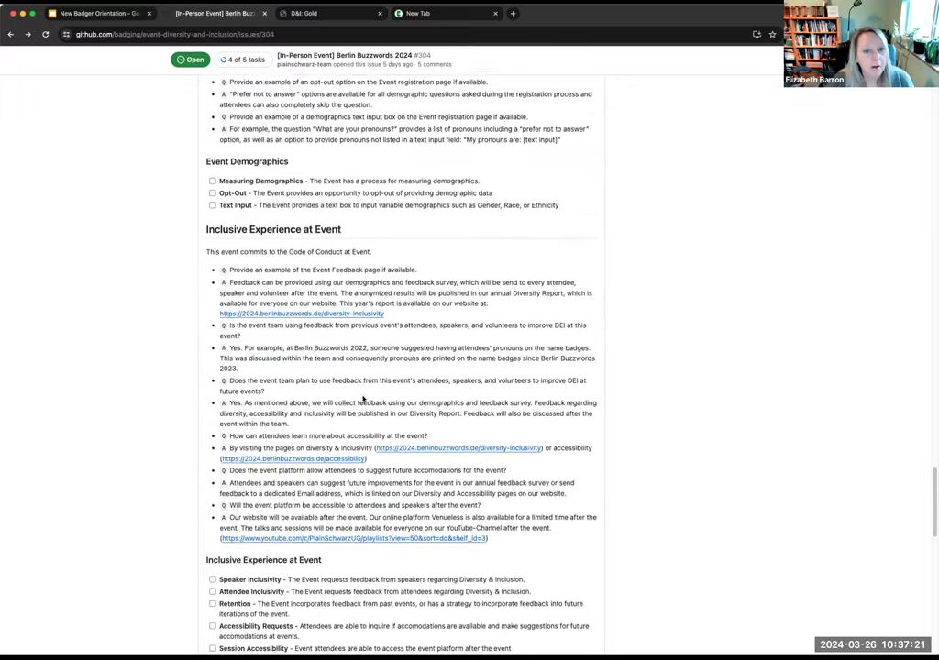
scroll(363, 398, down, 5)
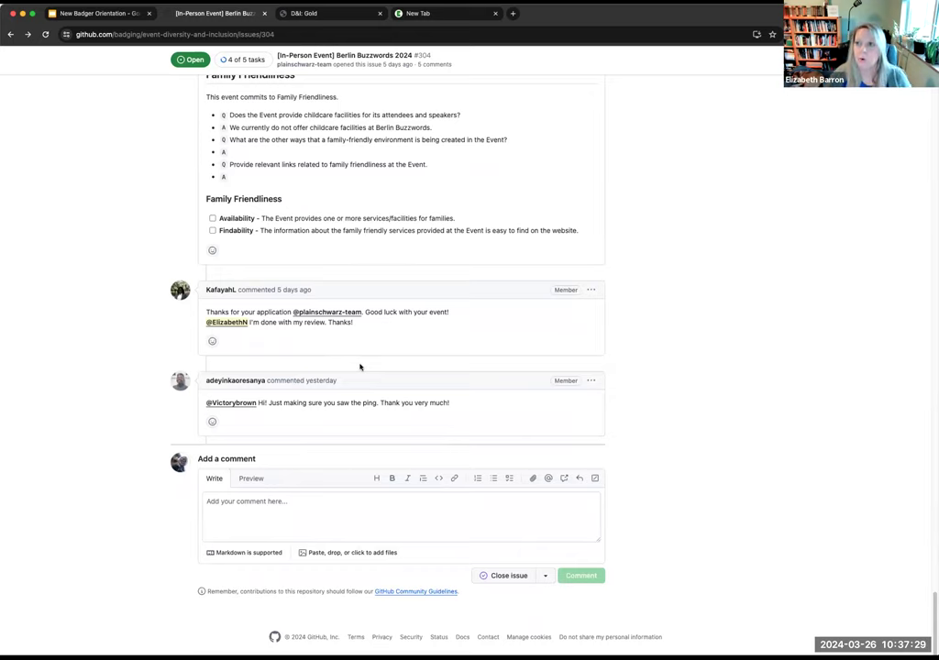
scroll(359, 367, up, 6)
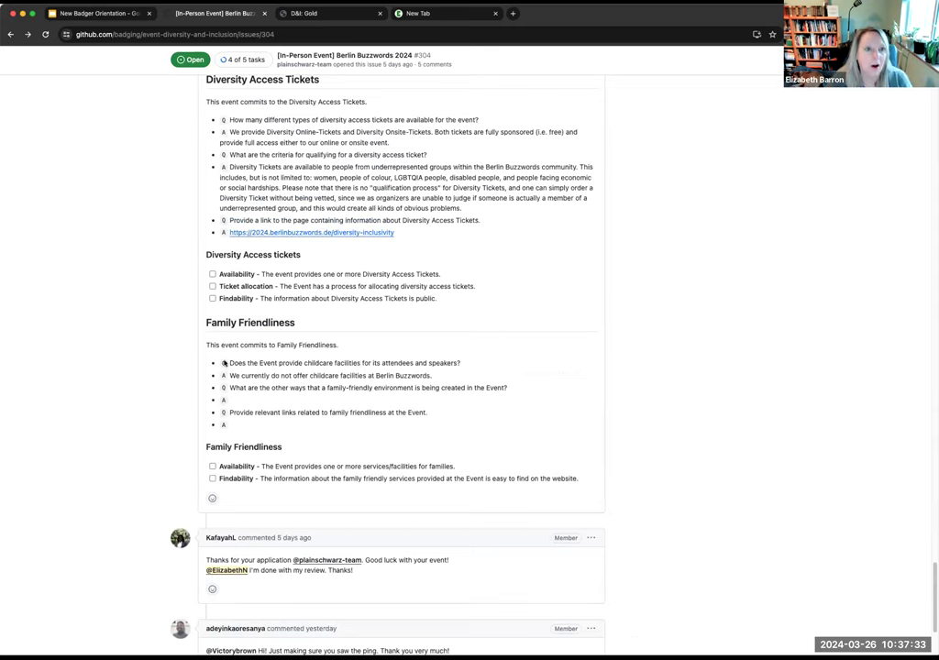
scroll(240, 194, up, 6)
scroll(226, 146, up, 10)
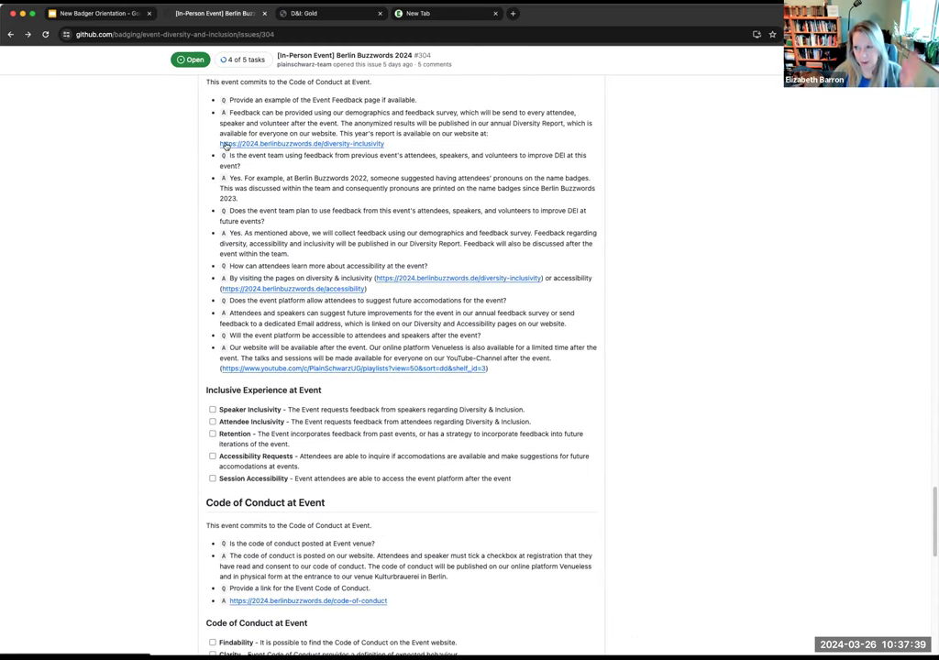
scroll(225, 147, down, 7)
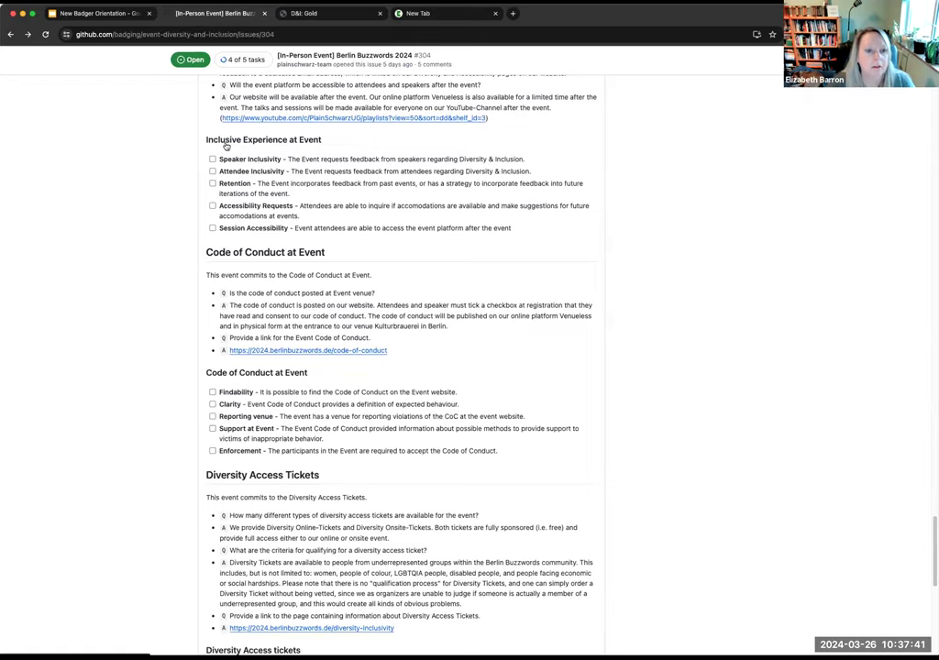
scroll(225, 147, up, 11)
scroll(224, 147, up, 7)
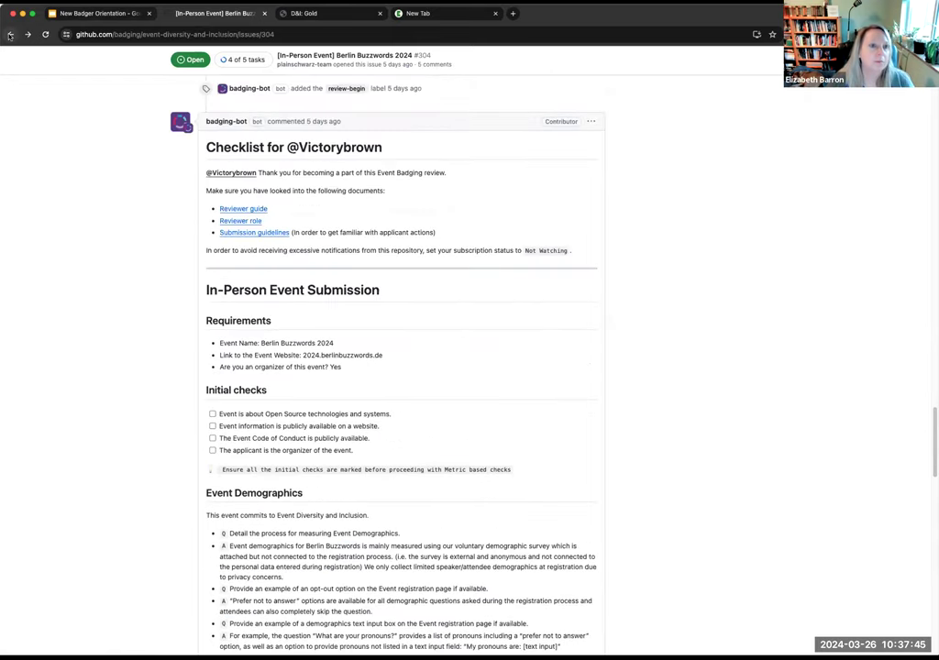
- Read the reviewer's completion comment and the follow-up ping to the second reviewer at the end of the Berlin Buzzwords issue
scroll(376, 280, down, 20)
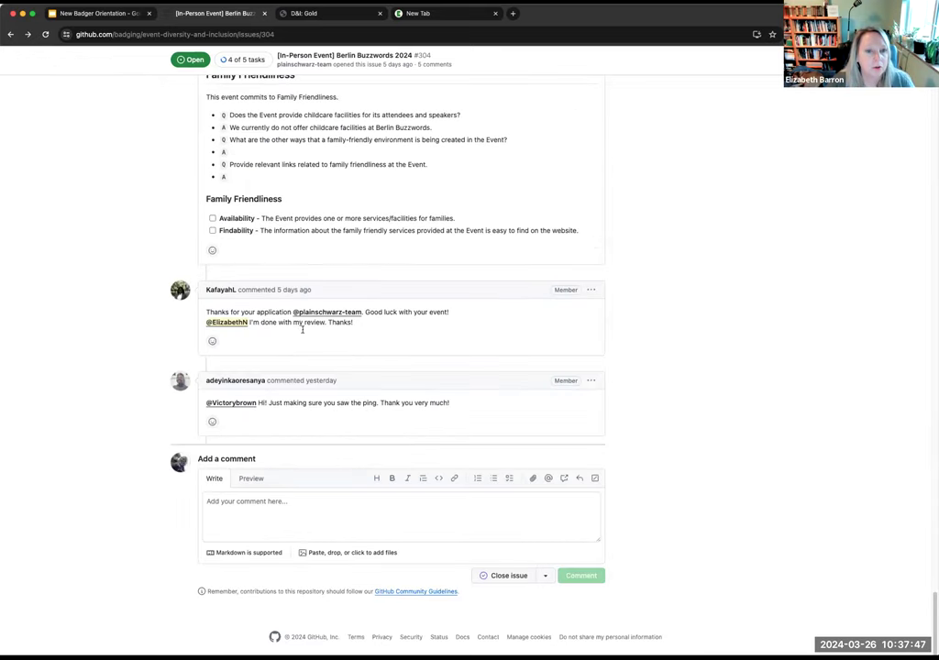
mouse_move(331, 315)
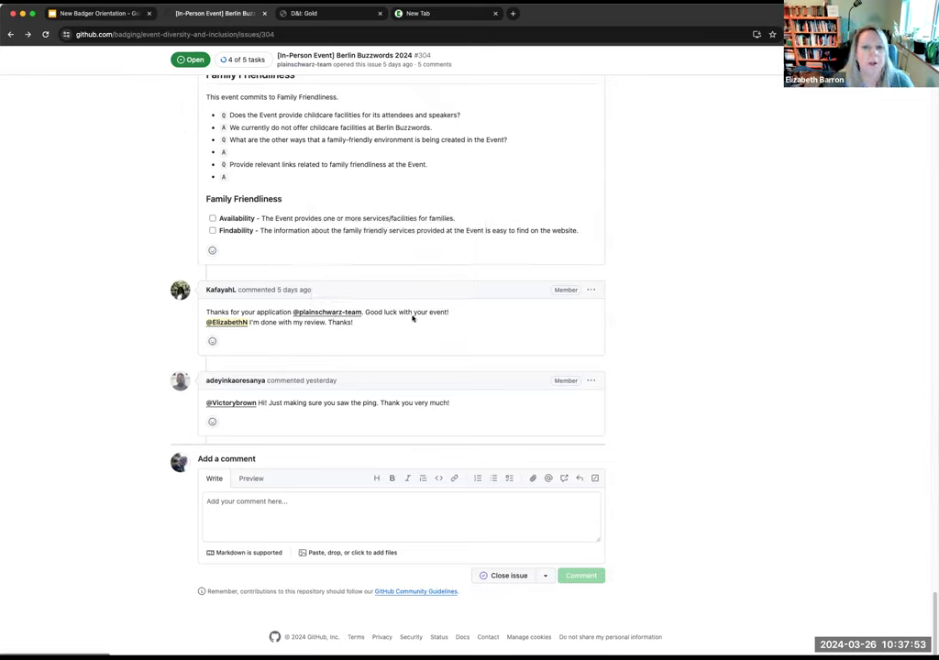
mouse_move(254, 323)
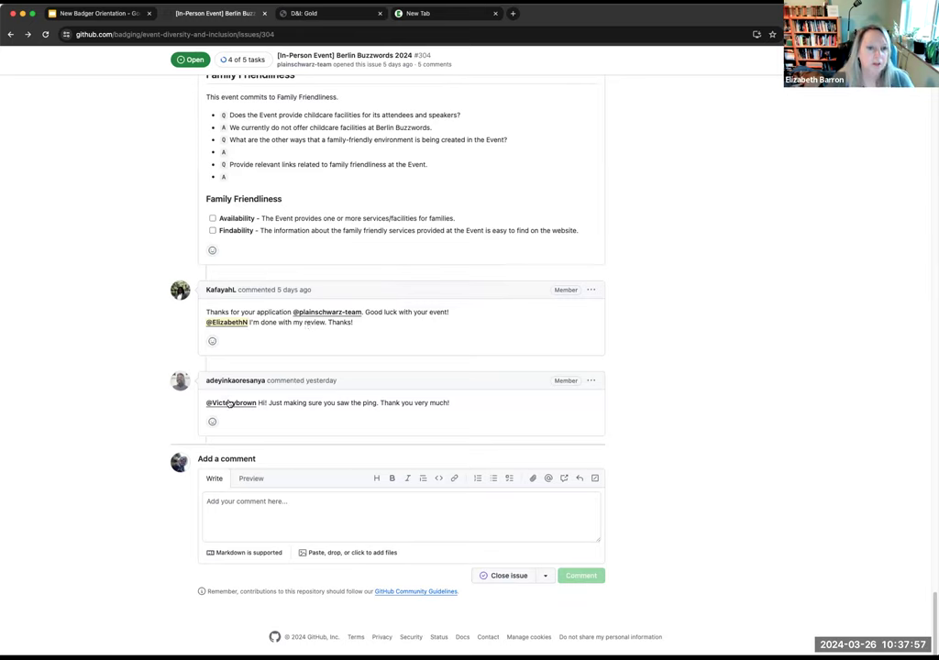
mouse_move(231, 403)
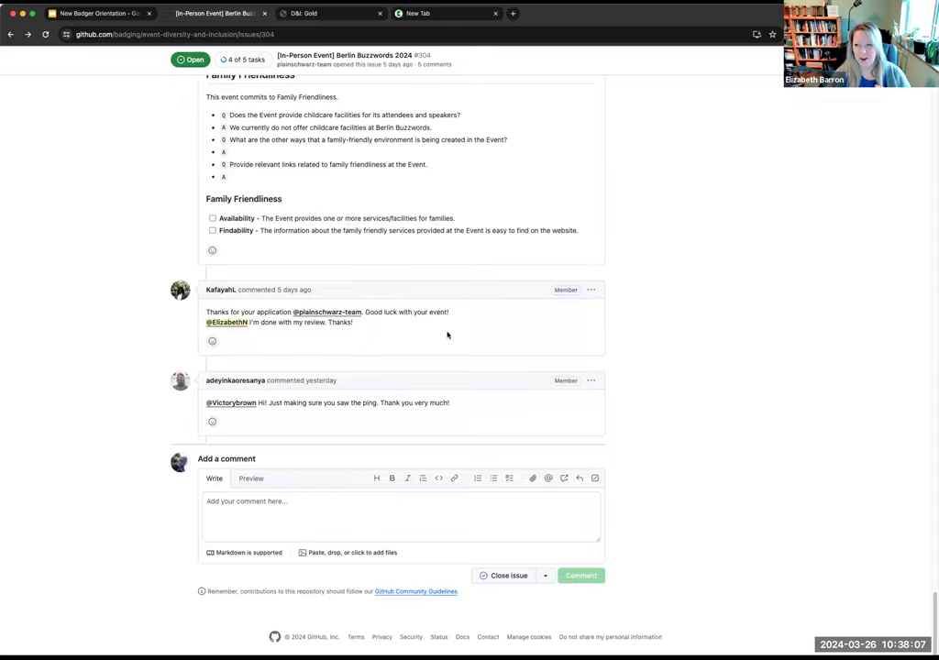
- Open the [In-Person Event] LFN Developer & Testing Forum 2024 submission from the repository's closed issues
scroll(448, 335, up, 15)
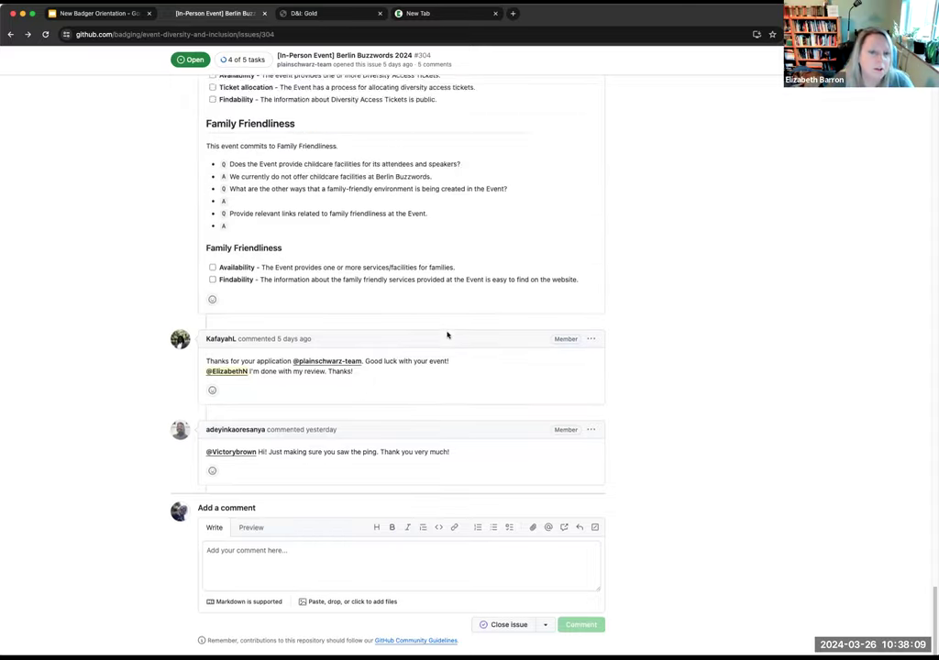
scroll(447, 335, up, 10)
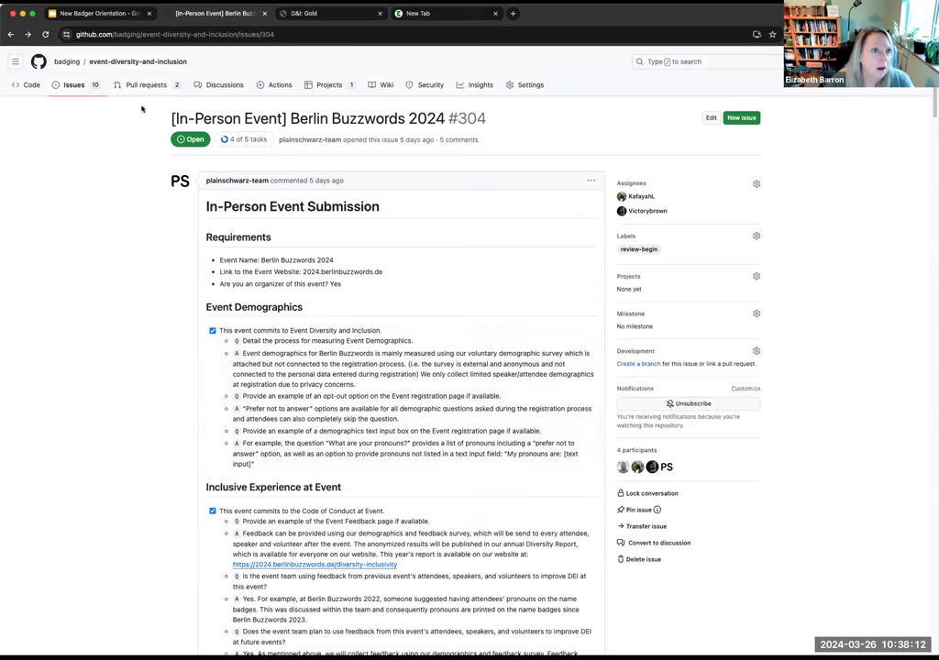
click(66, 83)
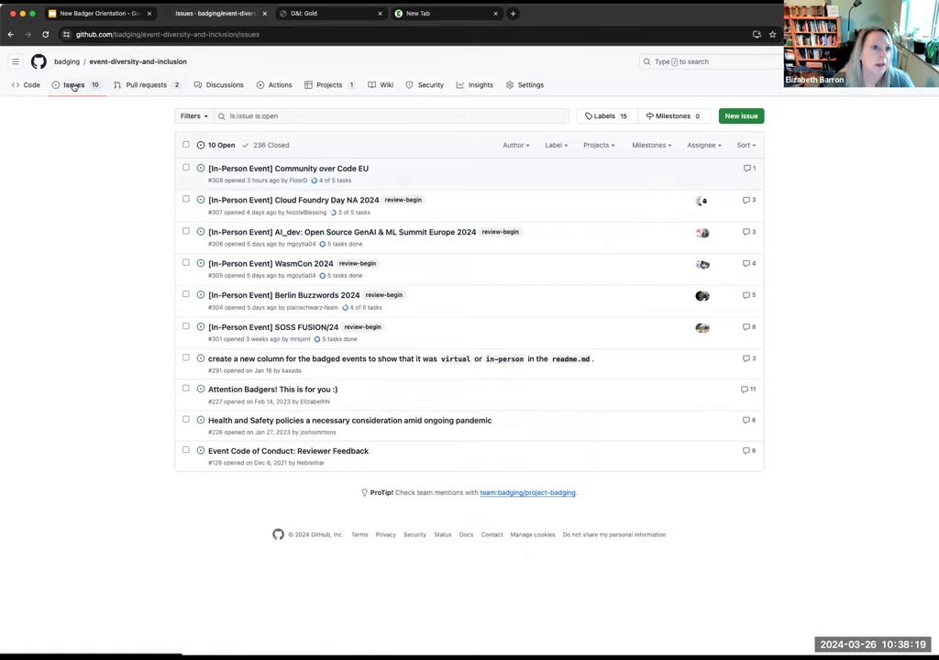
click(269, 145)
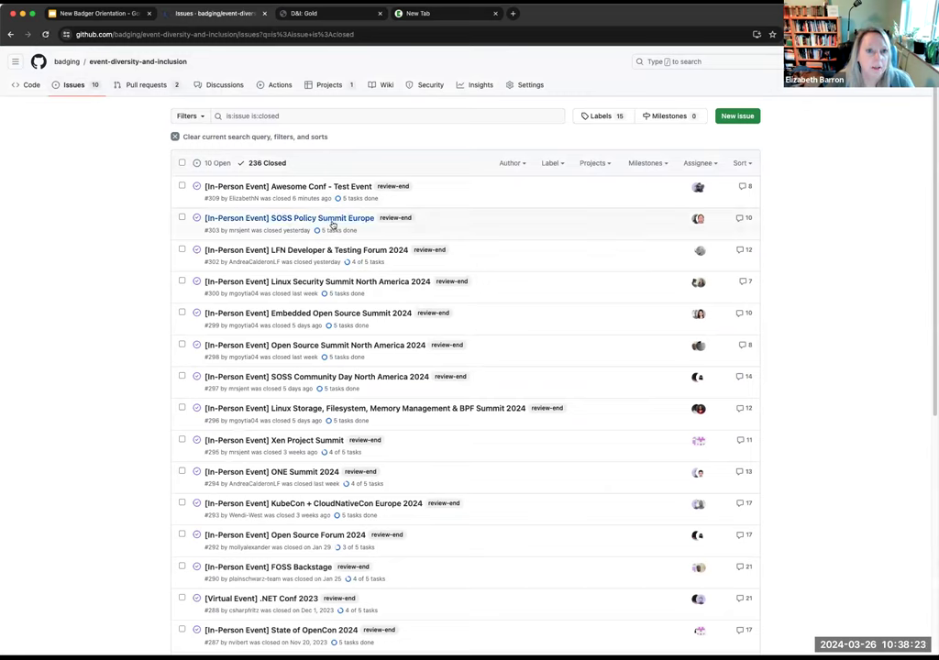
mouse_move(319, 223)
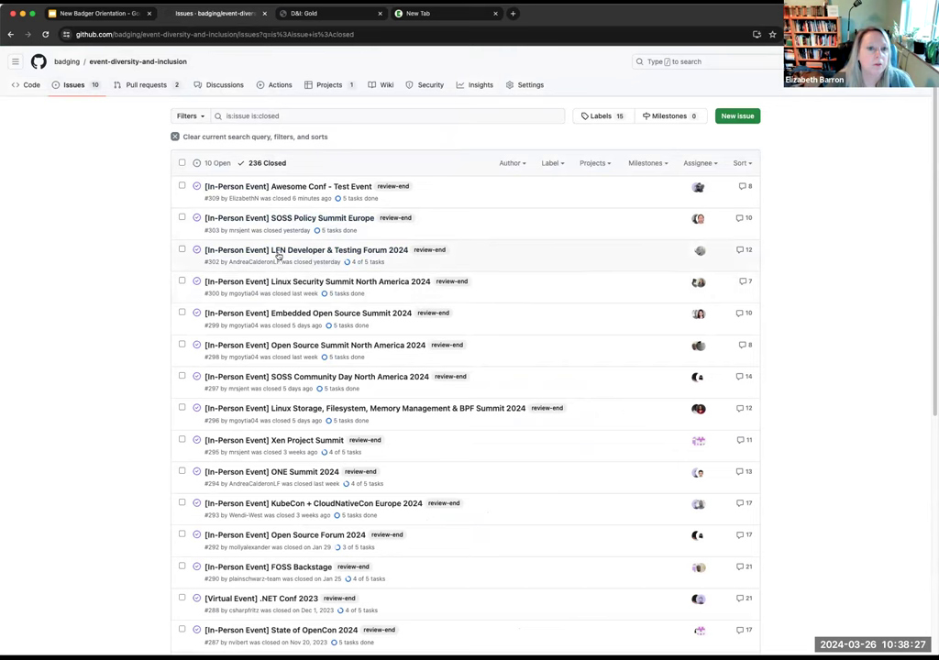
mouse_move(293, 252)
click(745, 250)
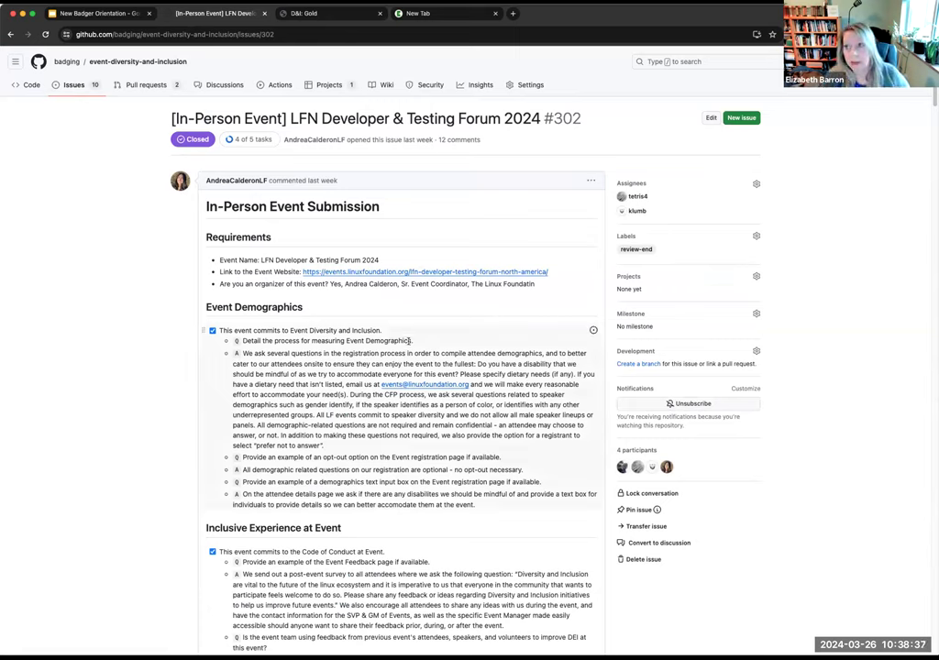
- Examine both reviewers' checklists in the LFN submission, and highlight the Text Input requirement quoted in the second reviewer's clarification comment
mouse_move(248, 181)
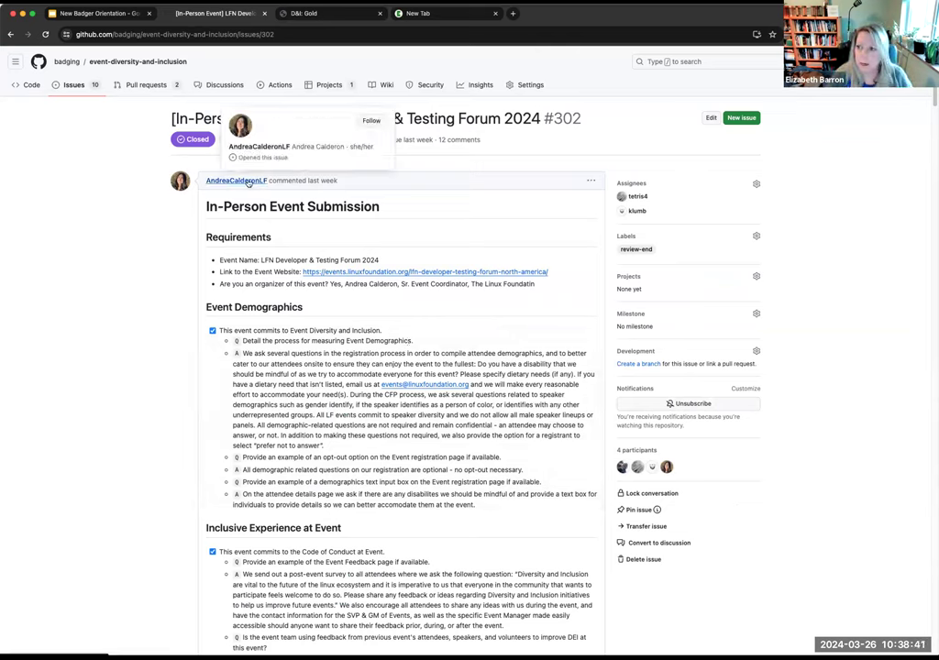
scroll(248, 209, down, 10)
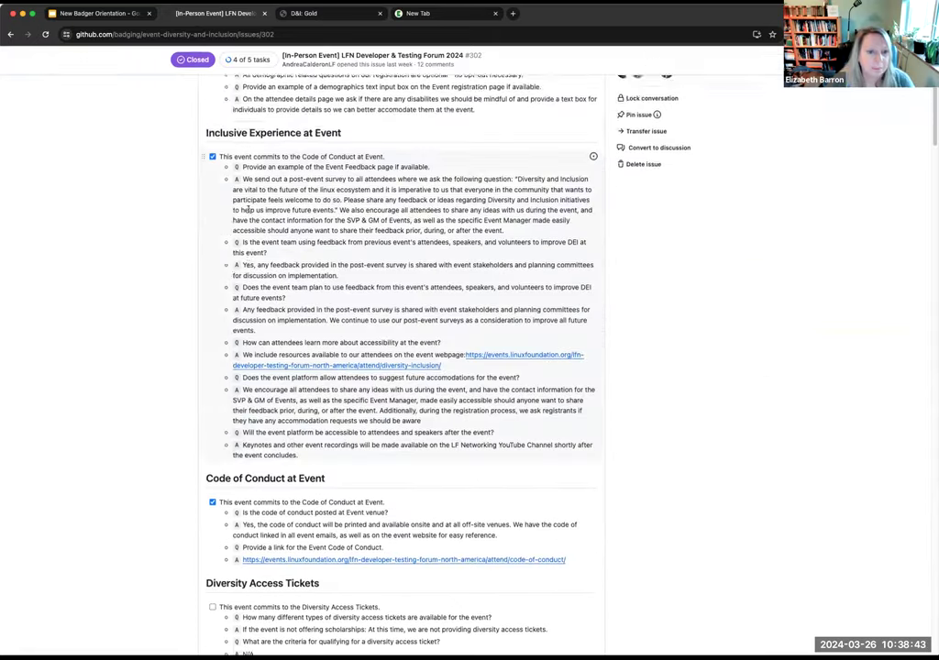
scroll(248, 209, down, 5)
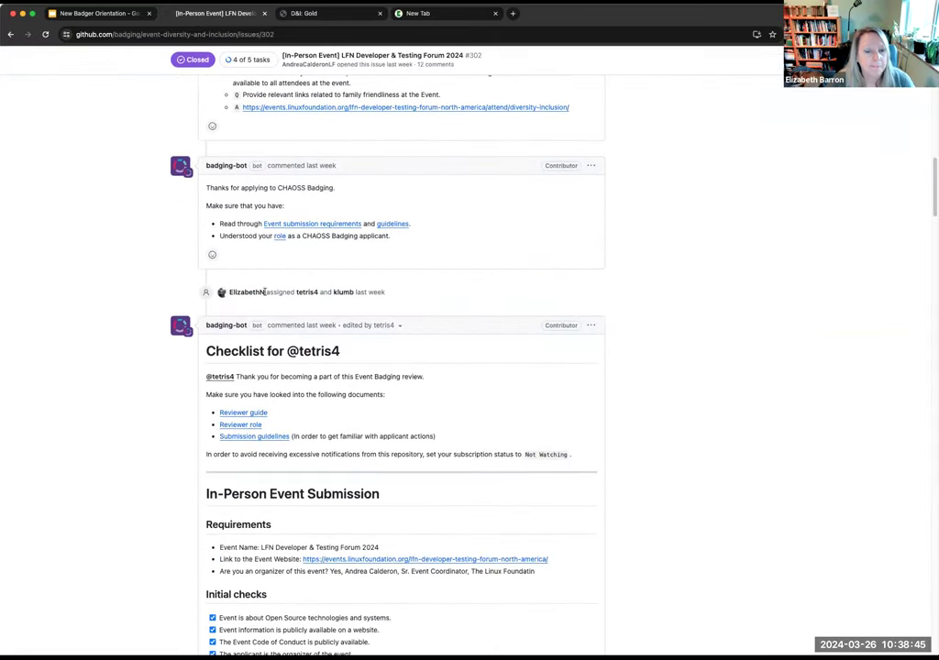
scroll(351, 355, down, 6)
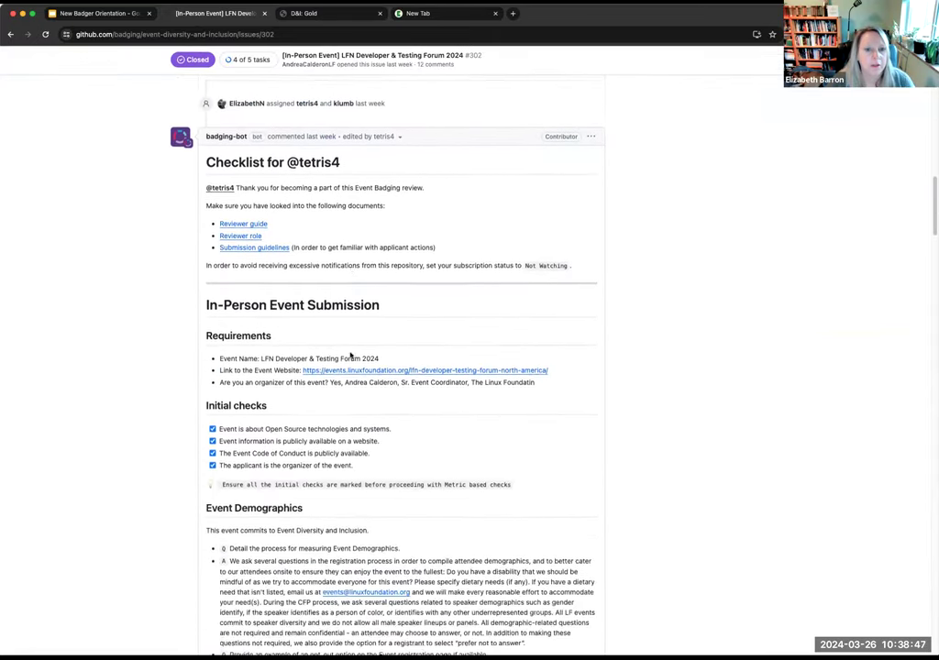
scroll(351, 355, down, 12)
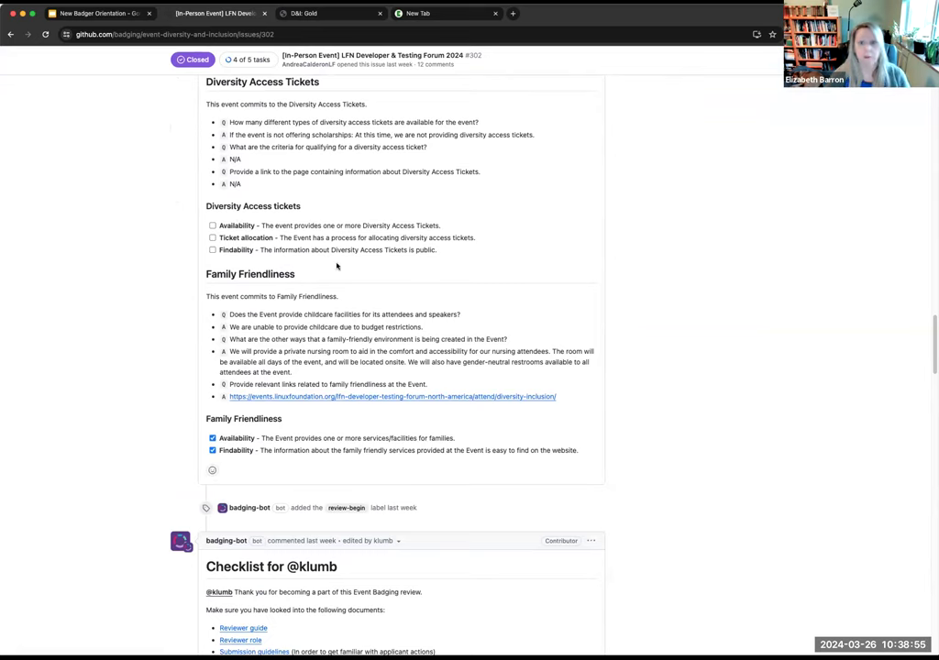
scroll(336, 266, down, 10)
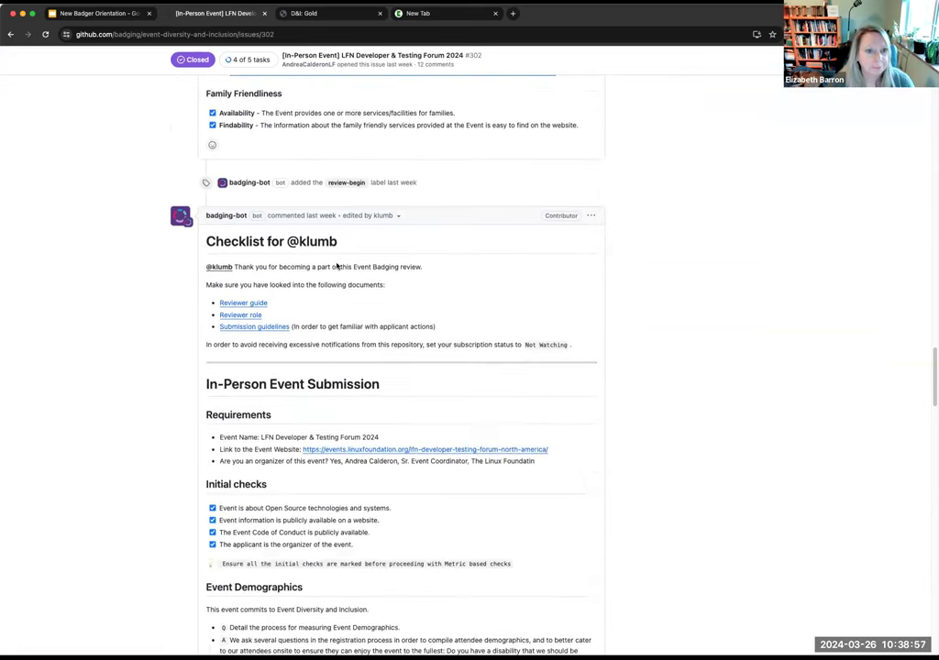
scroll(337, 266, down, 15)
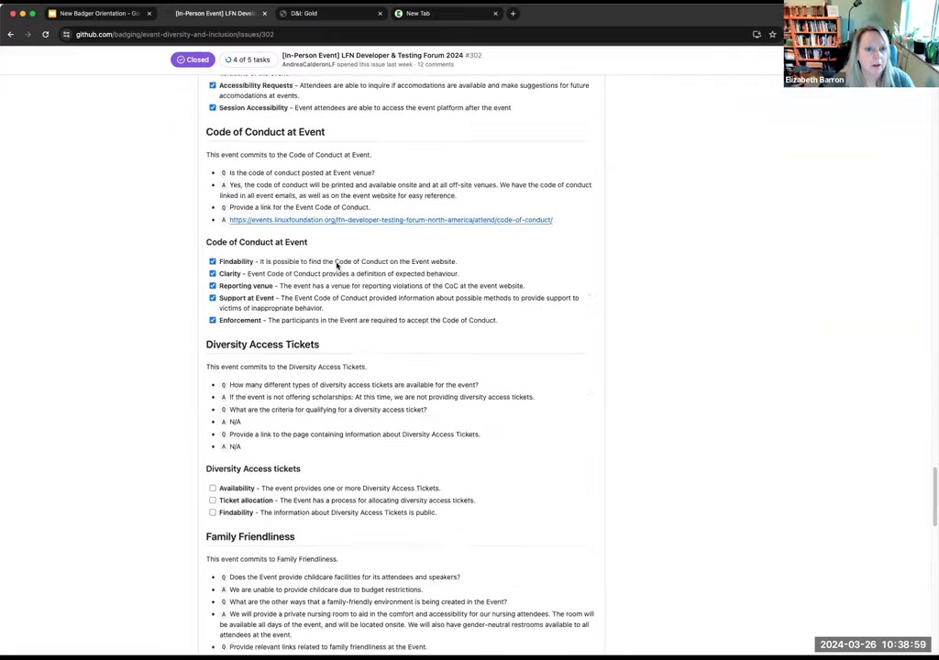
scroll(337, 266, down, 7)
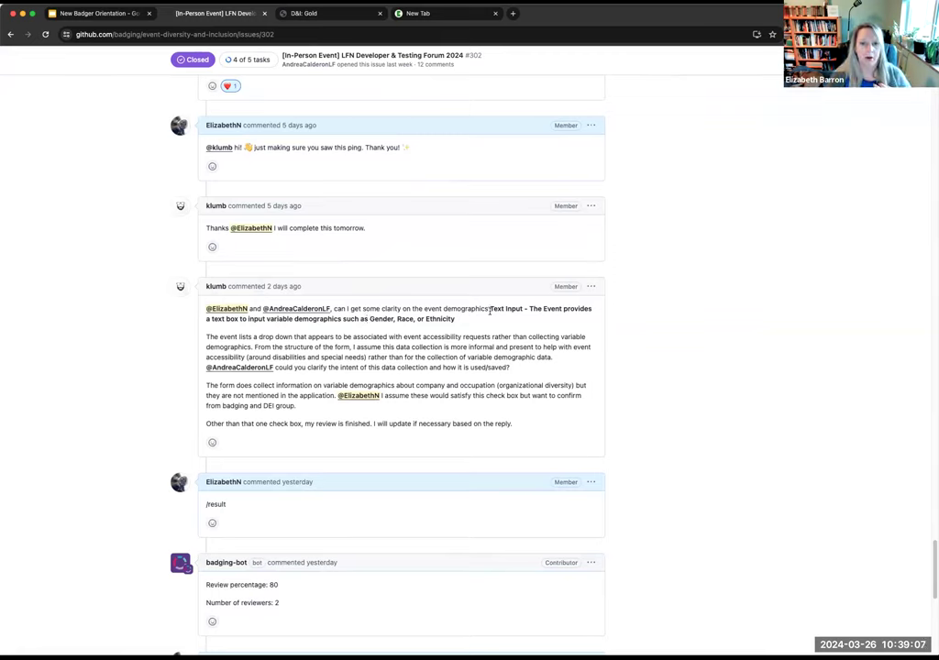
drag(490, 309, 500, 321)
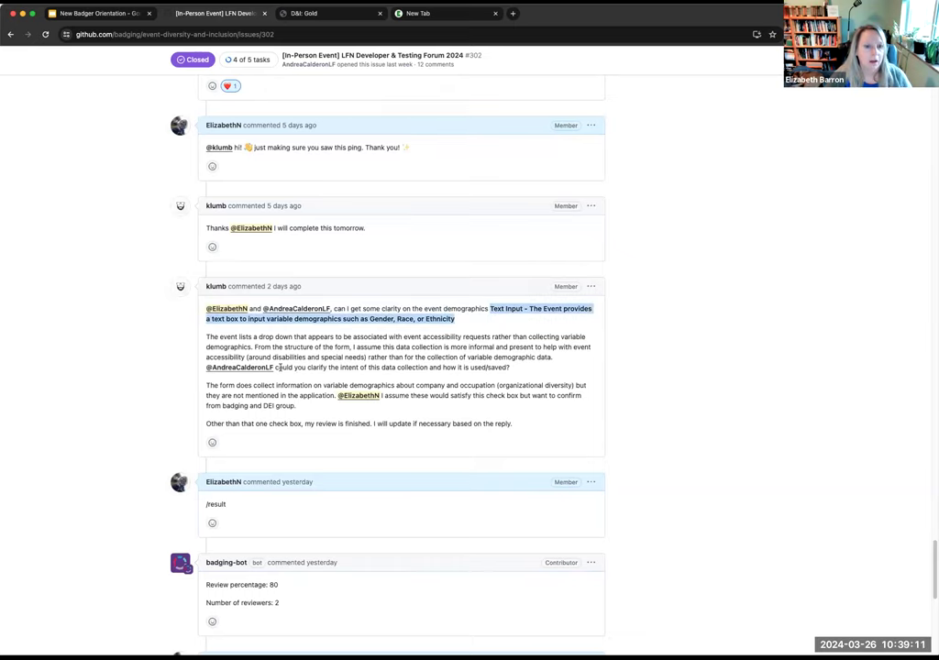
- Read the LFN submission's closing comments, from the clarification request through the /result and /end commands to the badge links and thank-you note
scroll(428, 424, down, 3)
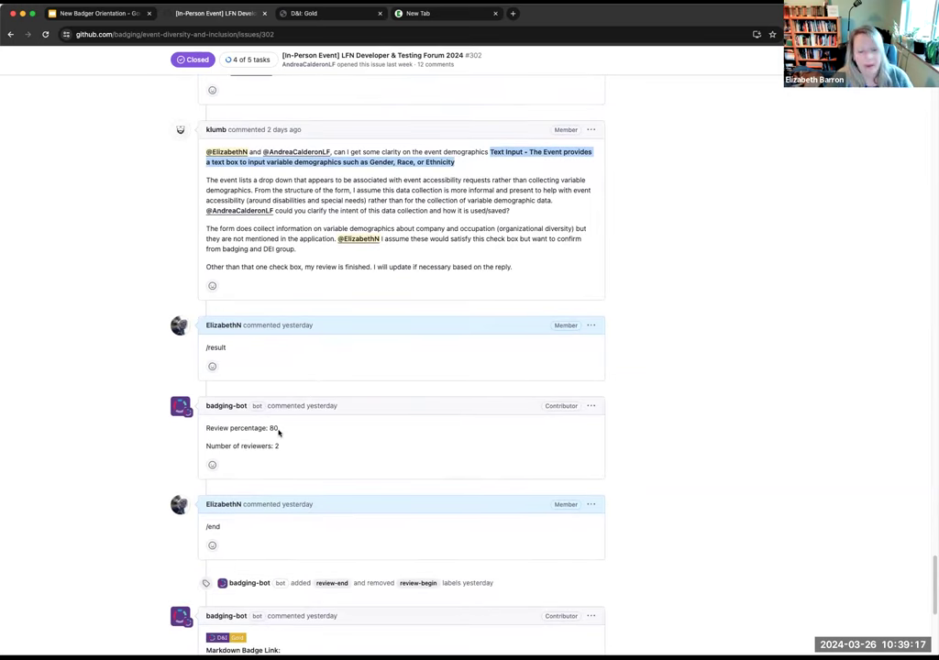
scroll(276, 433, down, 3)
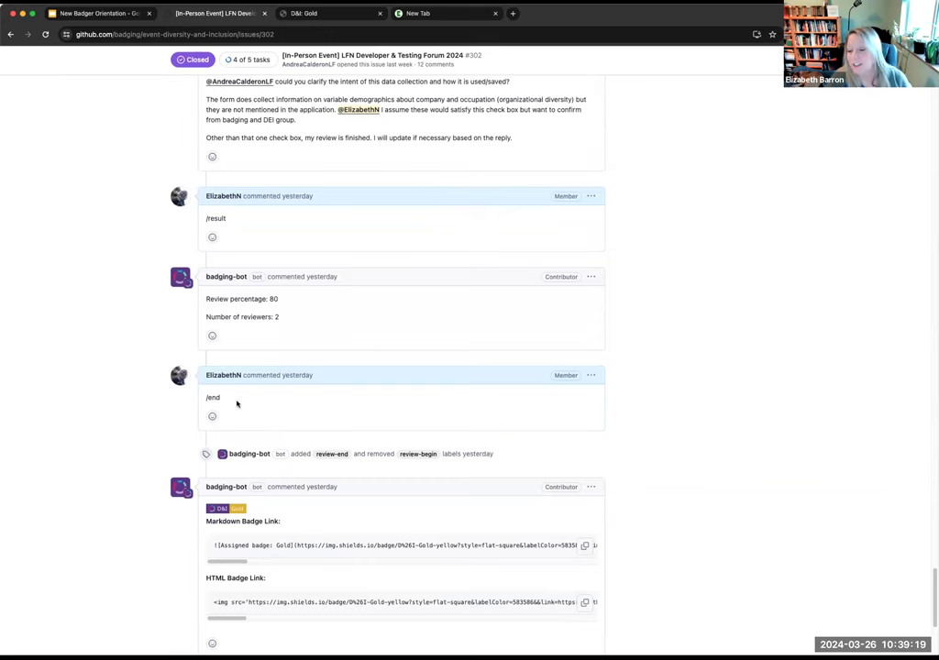
scroll(348, 459, down, 5)
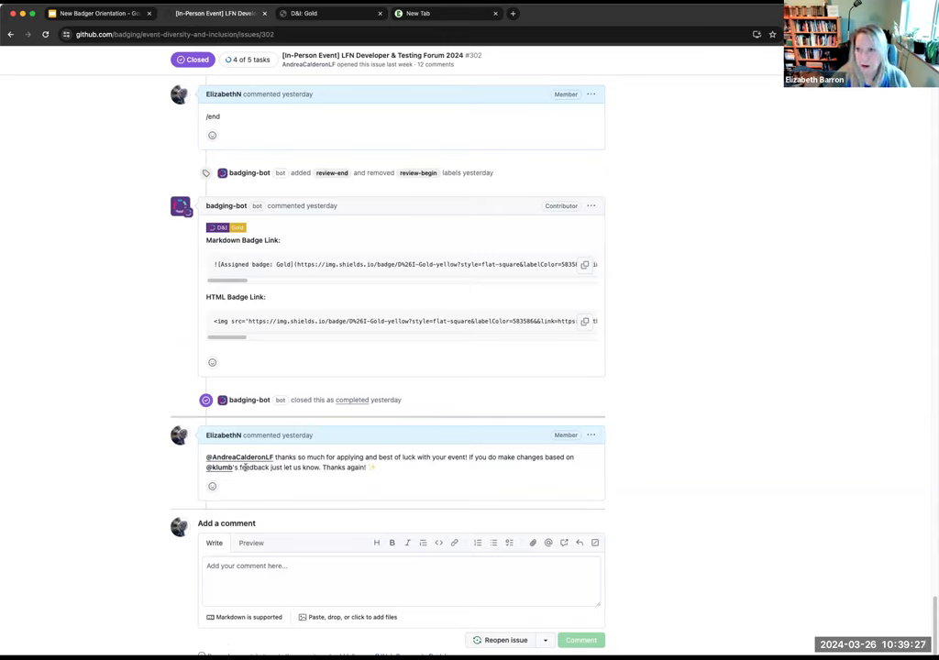
scroll(254, 310, up, 7)
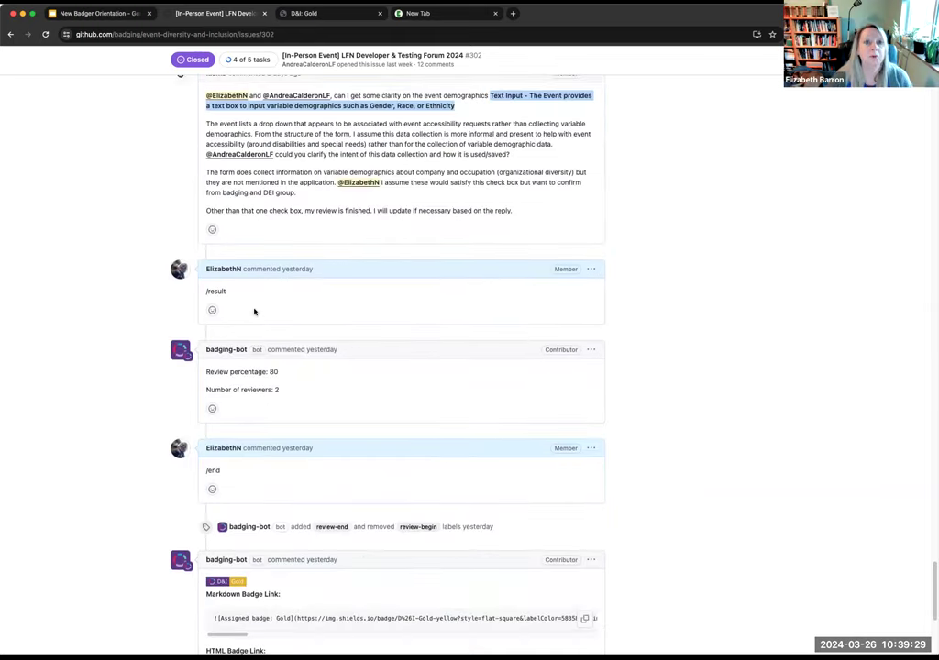
scroll(254, 312, up, 1)
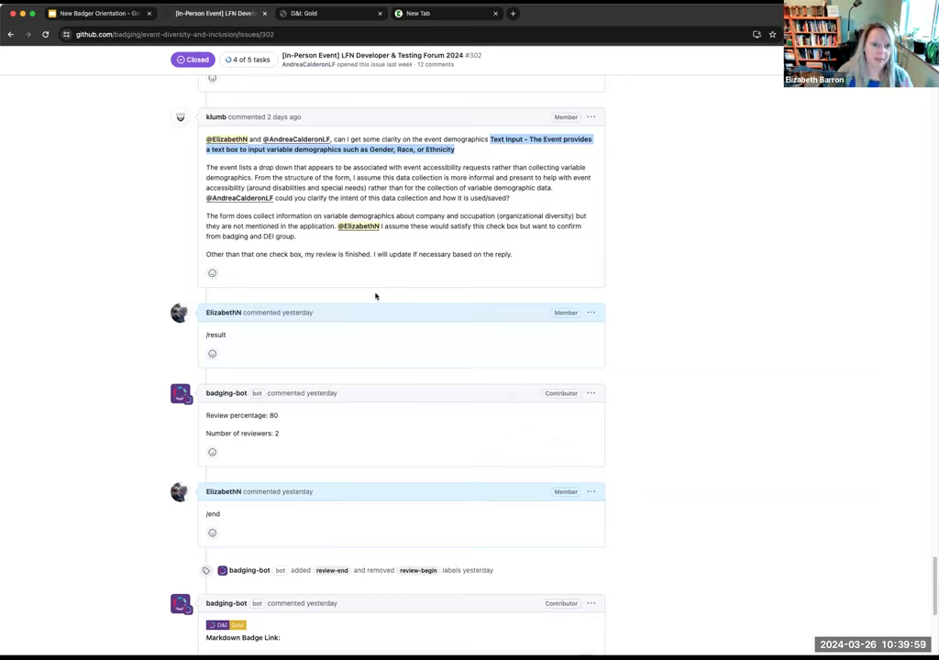
scroll(375, 295, up, 3)
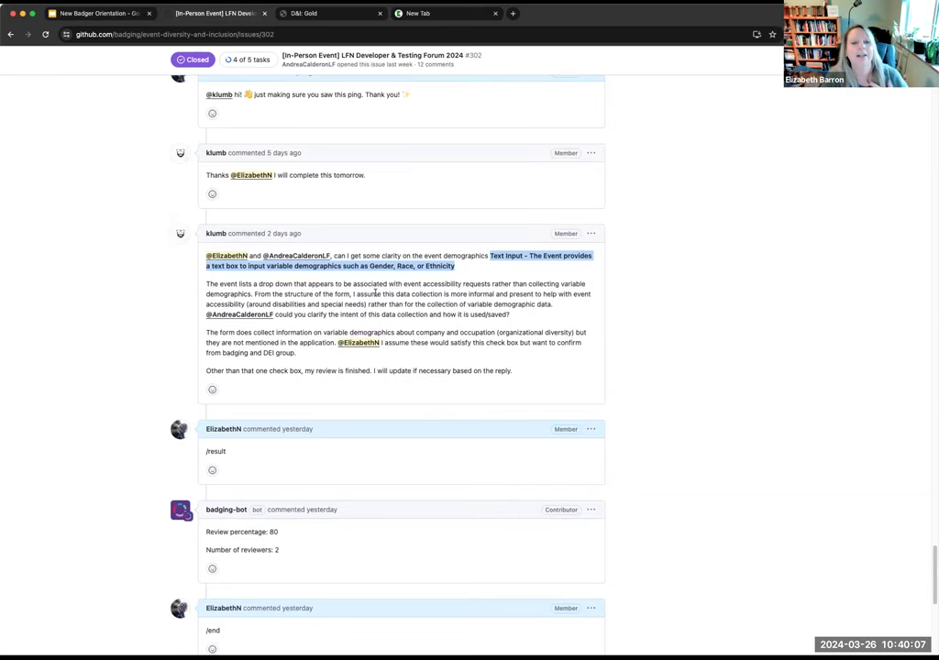
- Look back over the LFN reviewers' checklists and the original Event Demographics answers, then return to the repository's open issues list
scroll(375, 291, up, 15)
scroll(375, 291, up, 4)
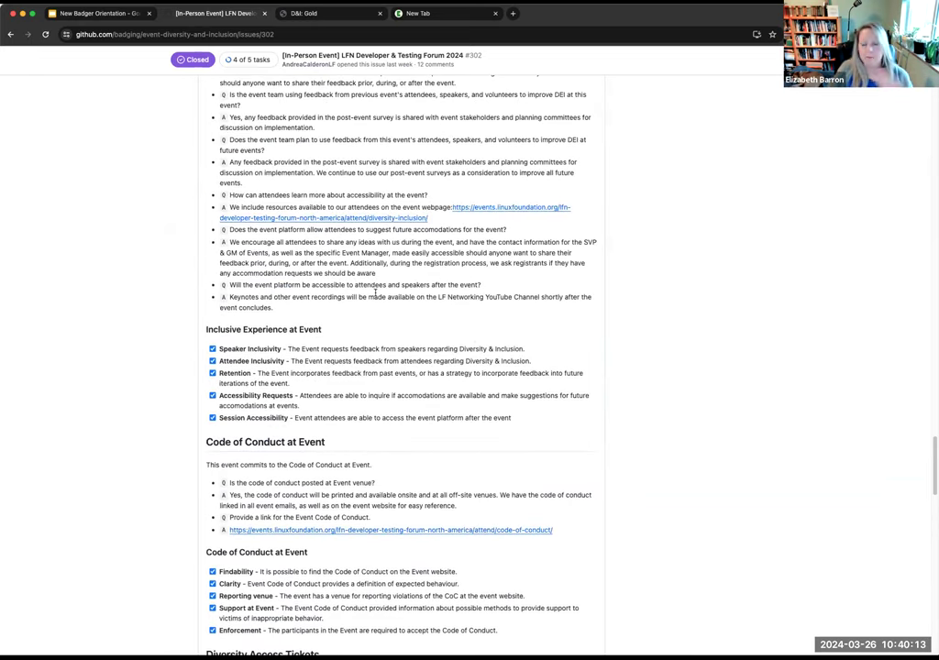
scroll(375, 292, up, 10)
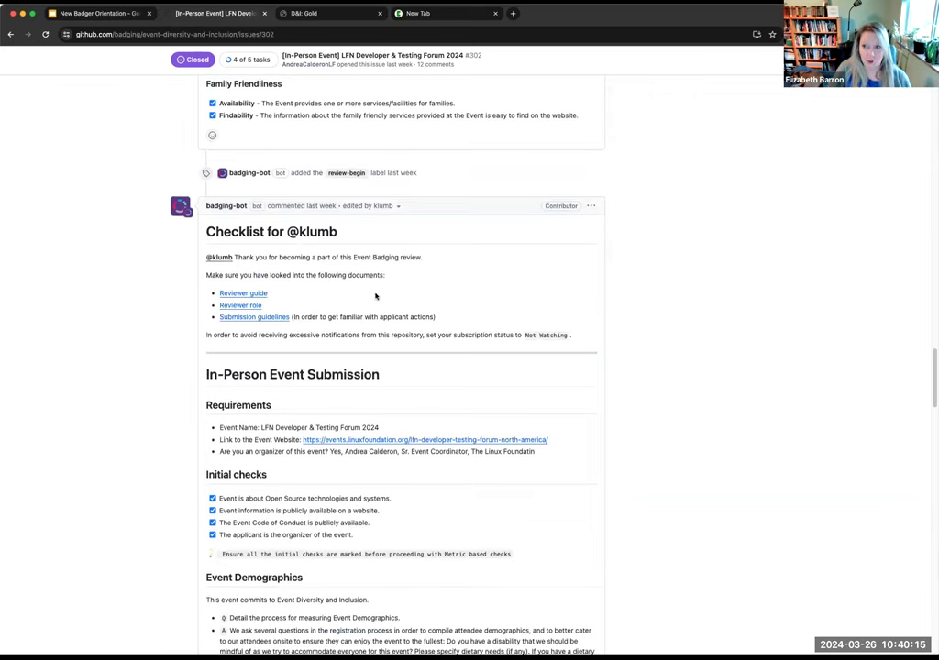
scroll(376, 296, up, 4)
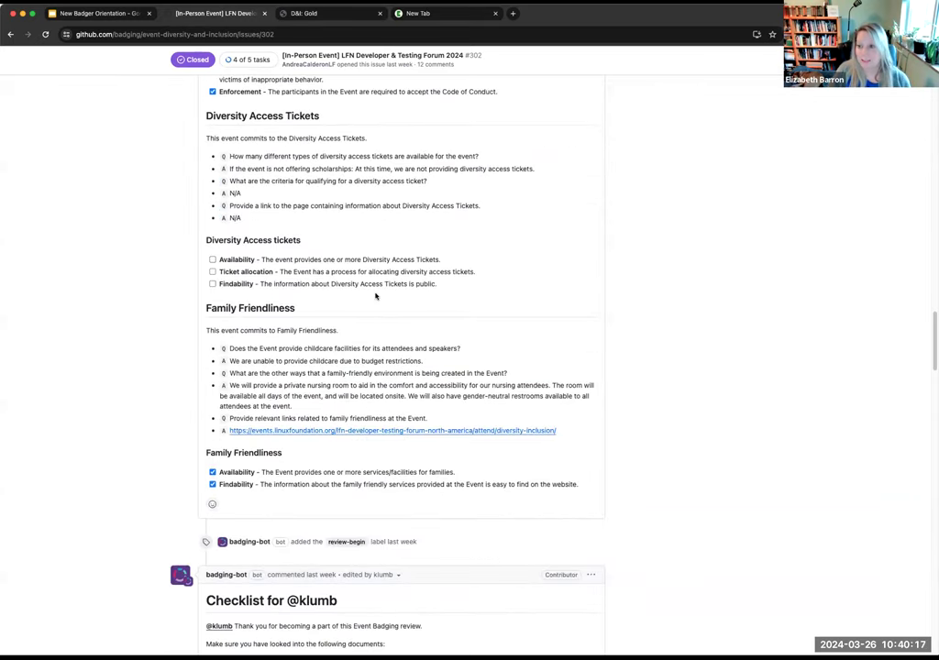
scroll(375, 295, up, 20)
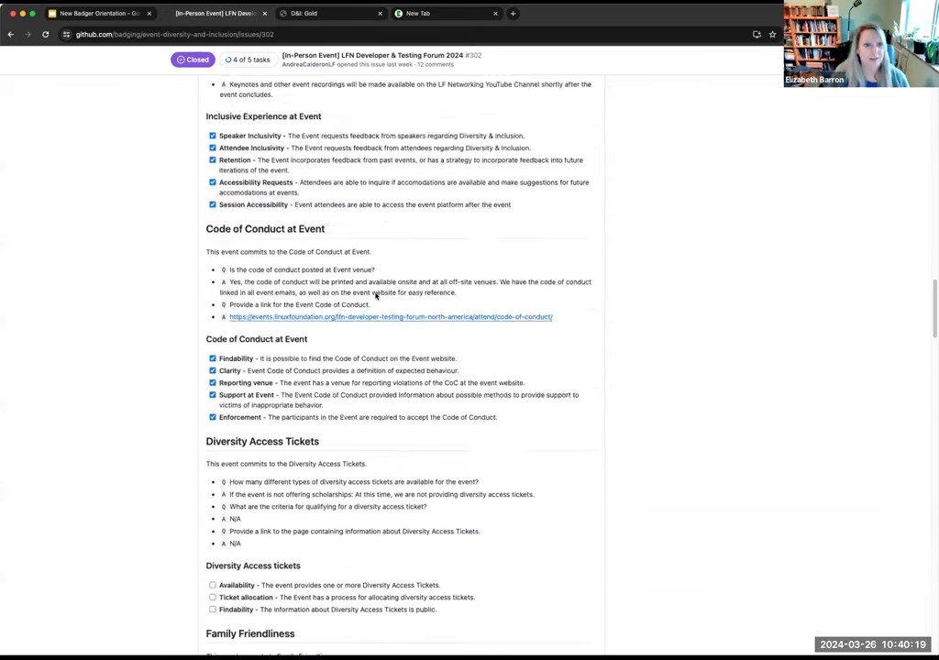
scroll(375, 295, up, 10)
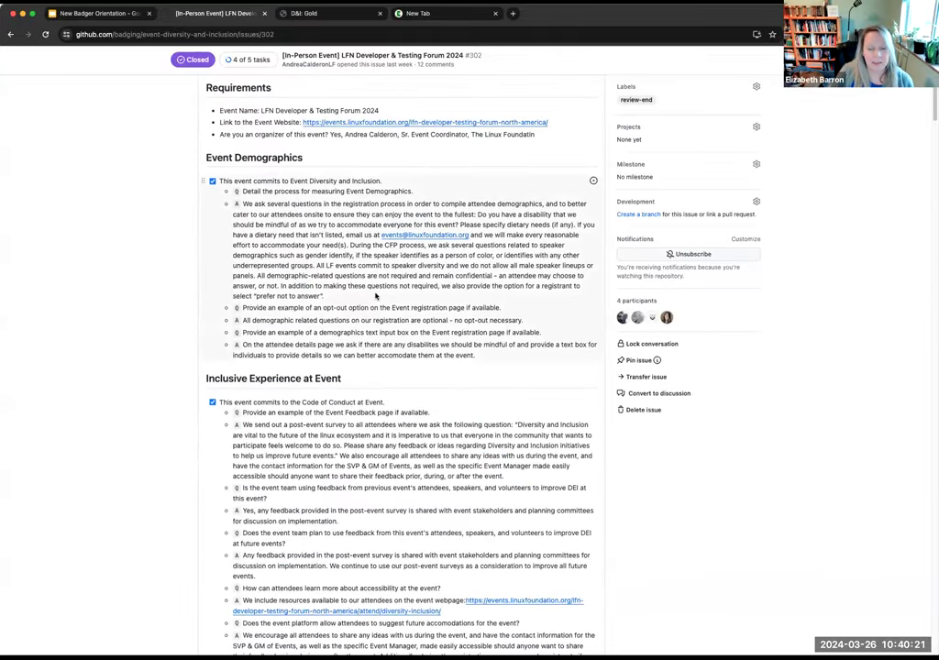
click(70, 85)
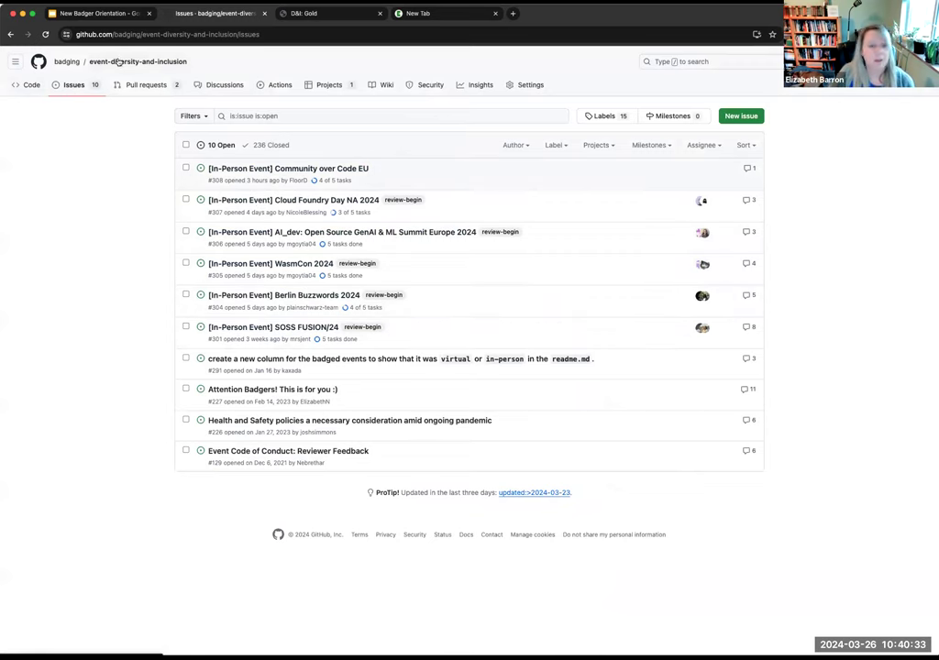
- Switch to the New Badger Orientation slides and open the Next Steps document linked on the Recommended Next Steps slide
click(69, 12)
key(Down)
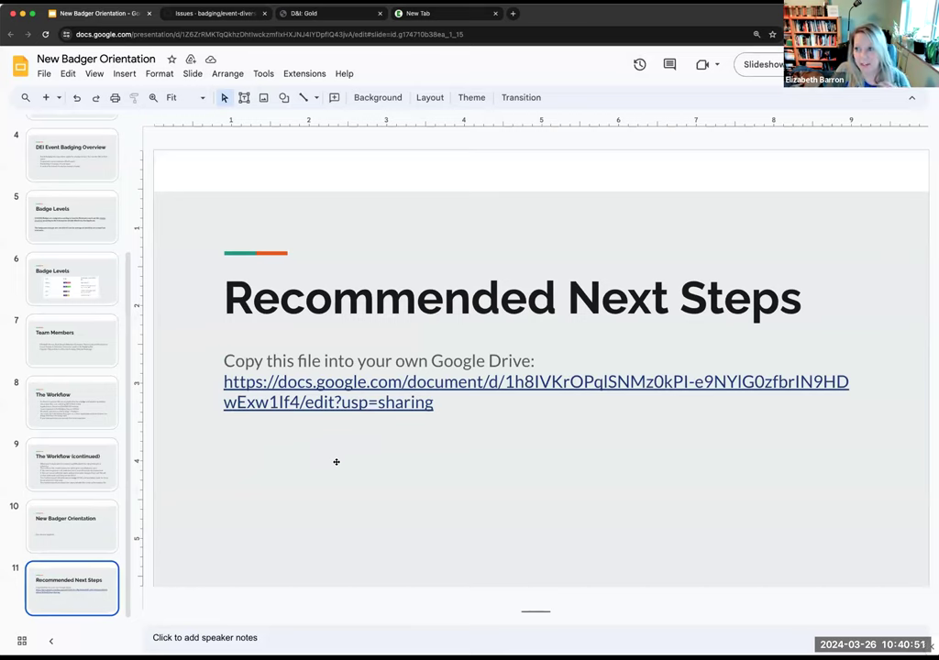
click(303, 401)
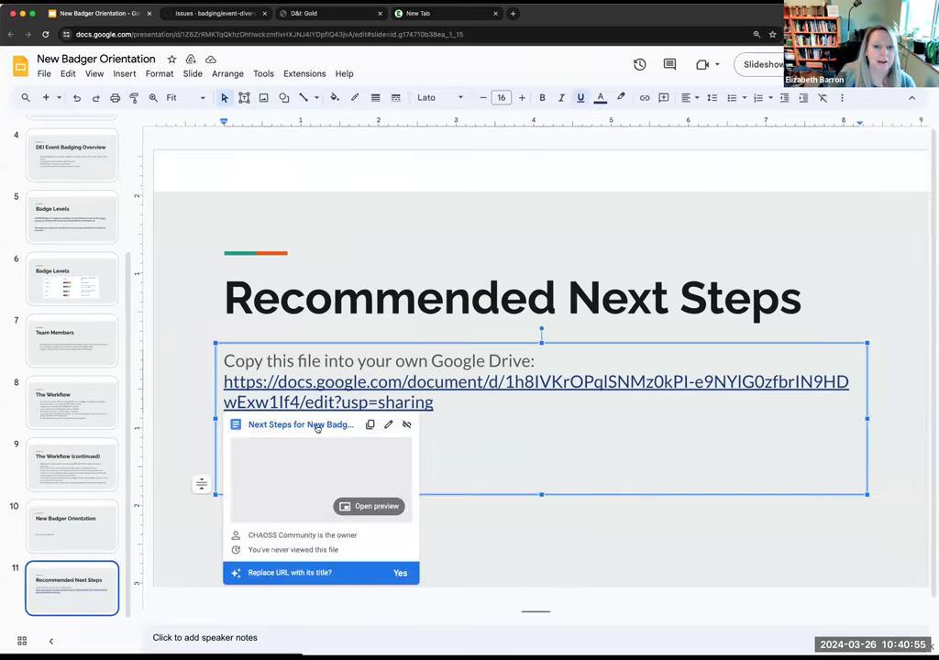
click(314, 425)
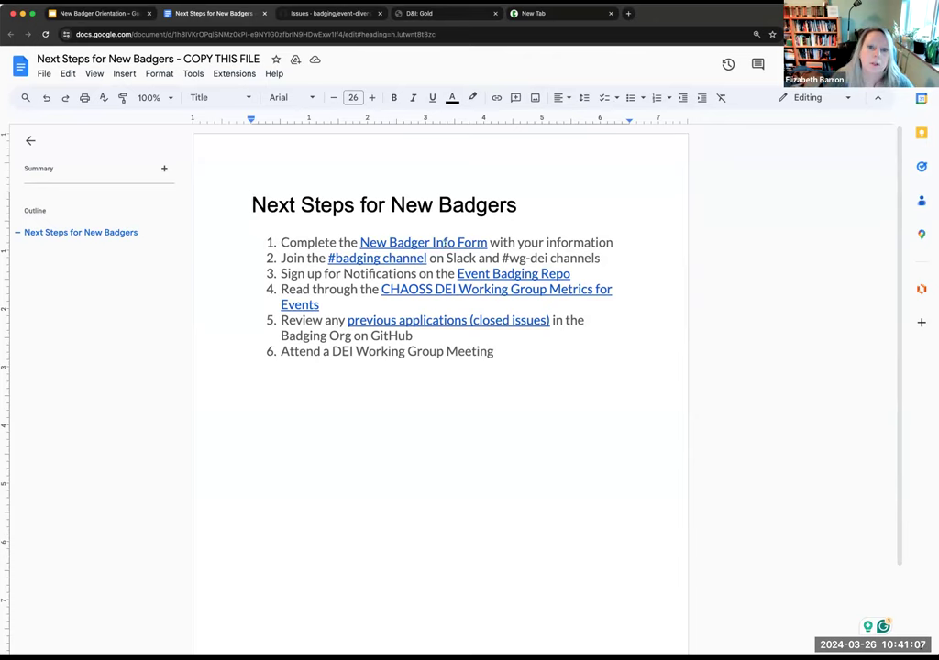
- Open the New Badger Info Form from the document's first step and examine its questions, including contact details and review availability
click(444, 243)
click(441, 263)
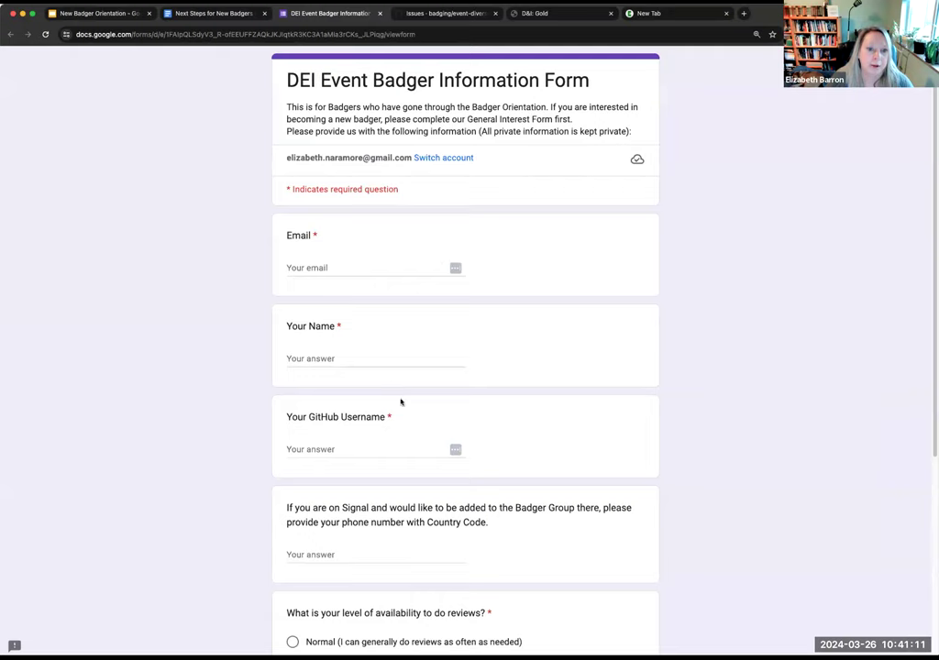
scroll(401, 401, down, 3)
scroll(400, 401, down, 2)
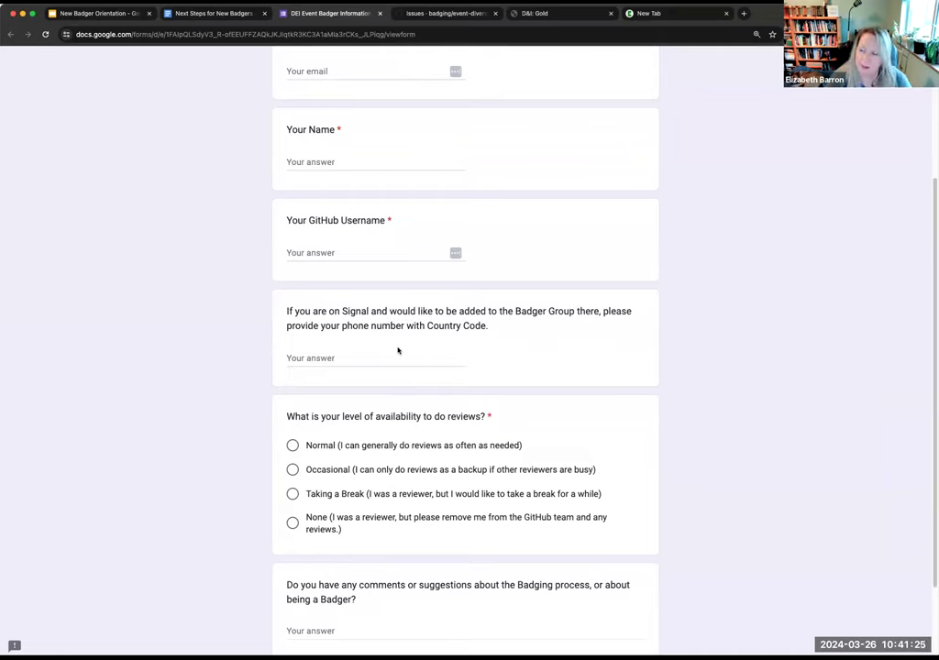
scroll(450, 430, down, 2)
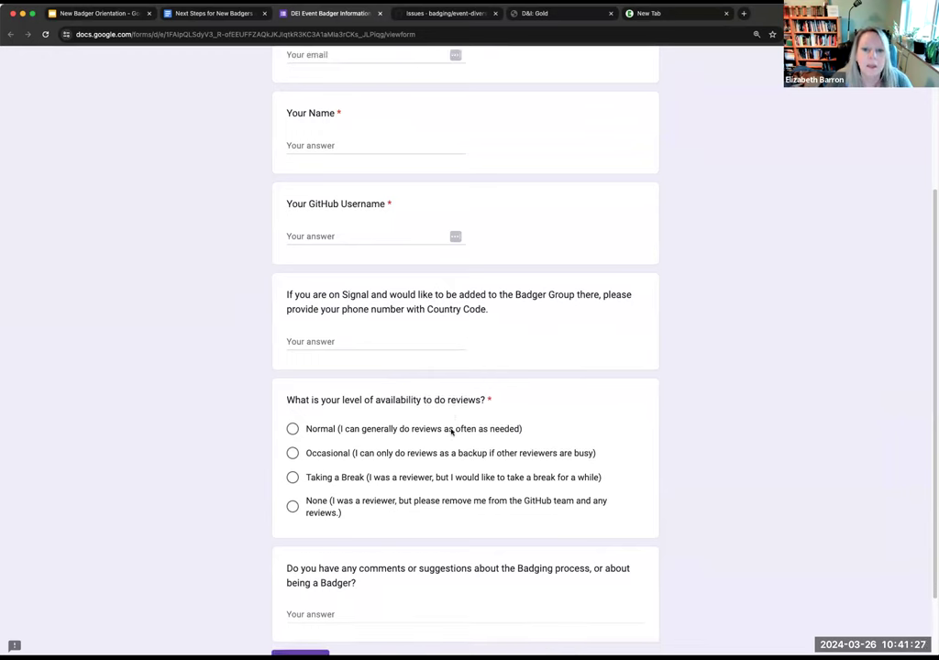
scroll(450, 430, down, 2)
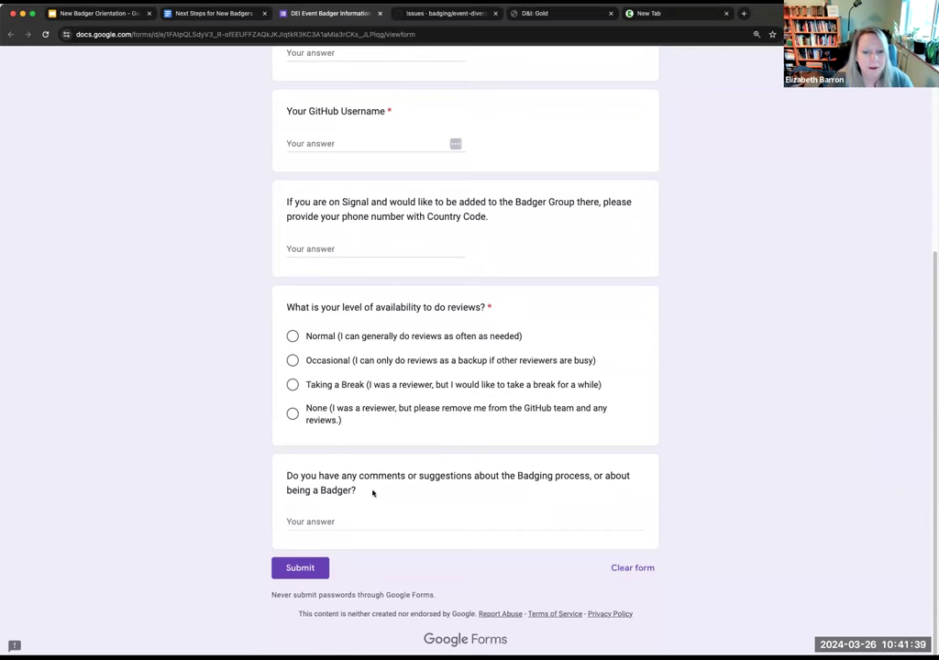
scroll(414, 440, up, 3)
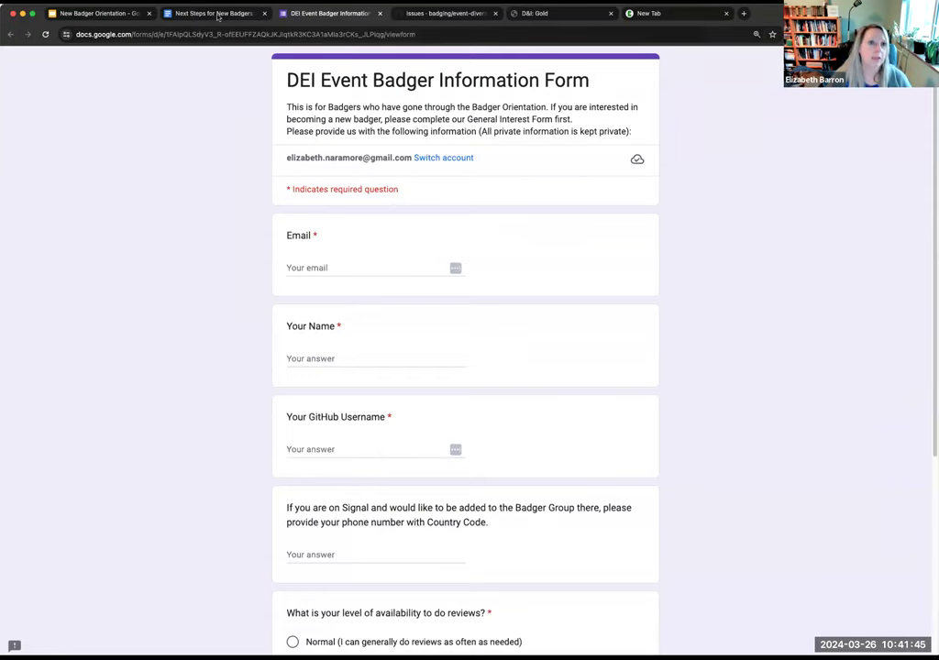
- Revisit the repository's issues list and the orientation slides, then open the CHAOSS DEI Working Group Metrics for Events link from the Next Steps document
click(445, 13)
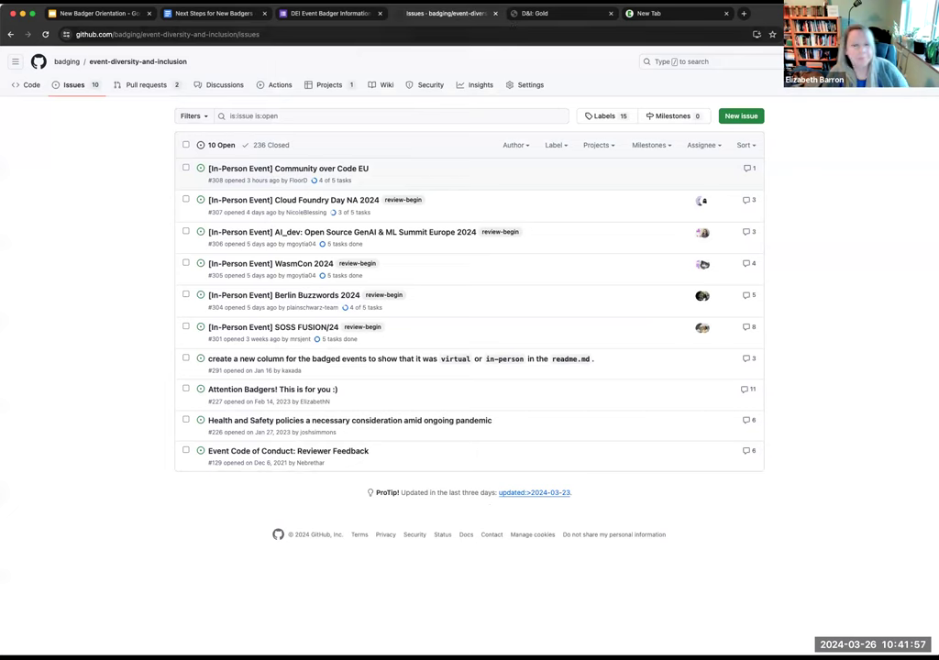
click(89, 14)
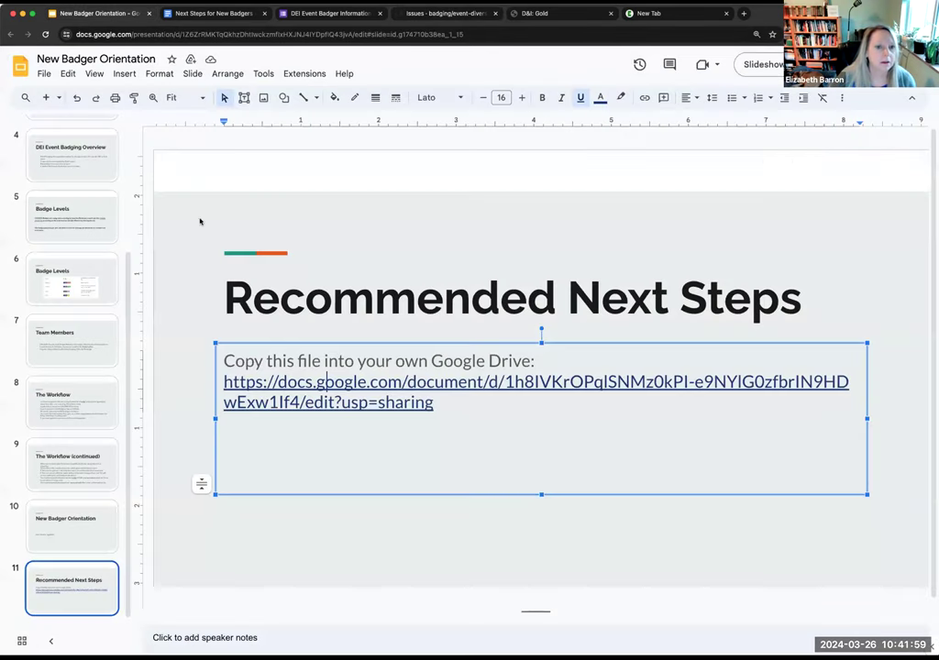
click(174, 14)
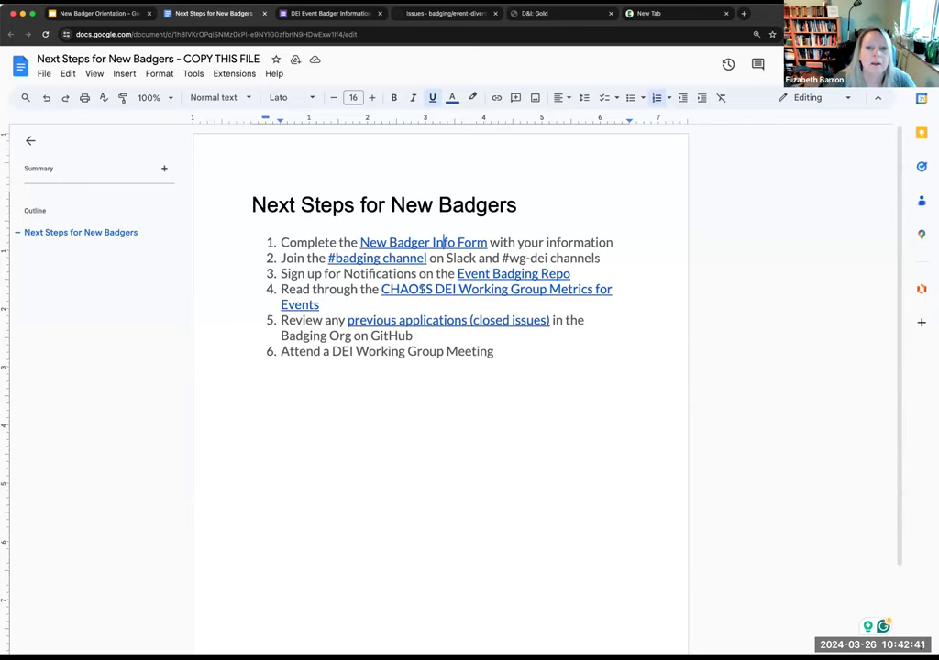
click(421, 288)
click(447, 324)
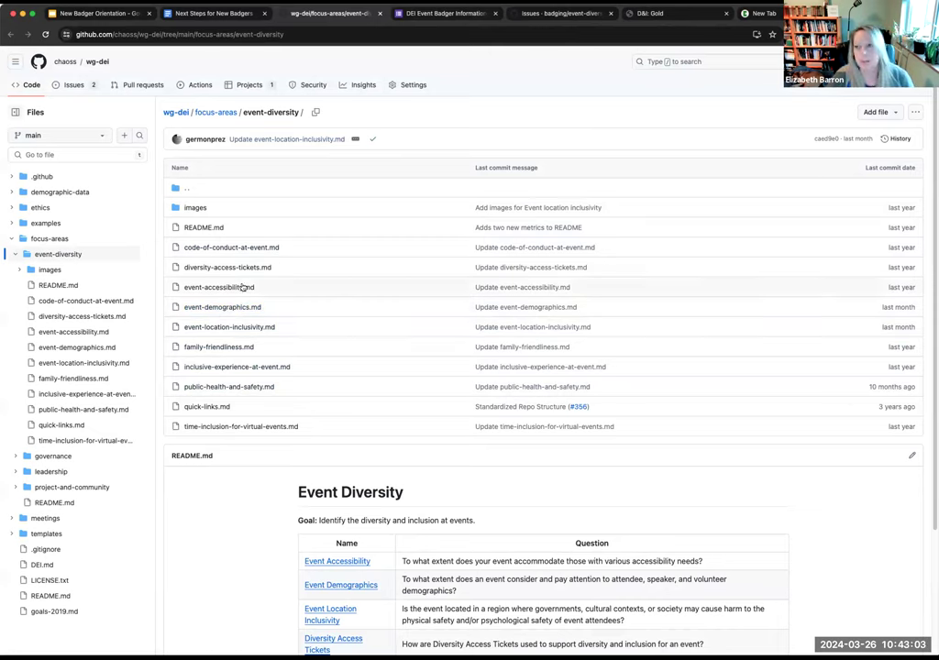
- Highlight "DEI Working Group Meeting" in the Next Steps document's sixth item, then return to the Recommended Next Steps slide
click(87, 13)
click(165, 14)
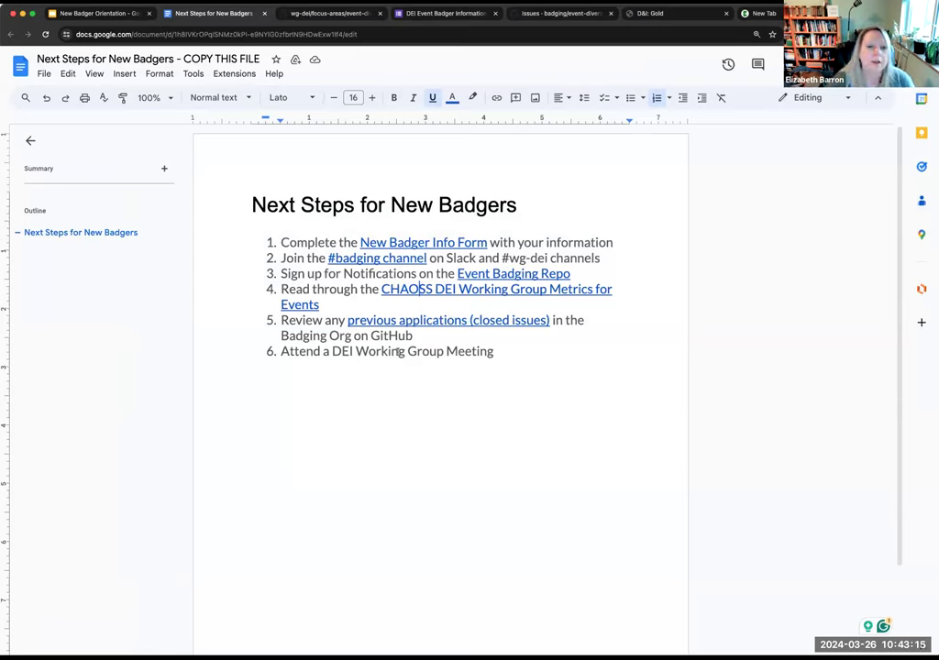
drag(332, 352, 494, 352)
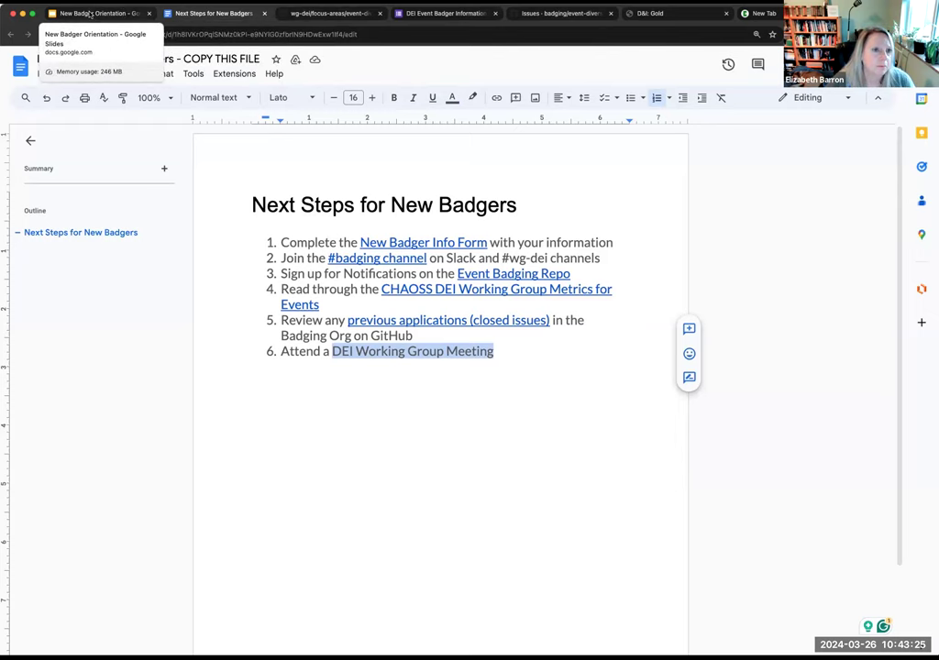
click(89, 14)
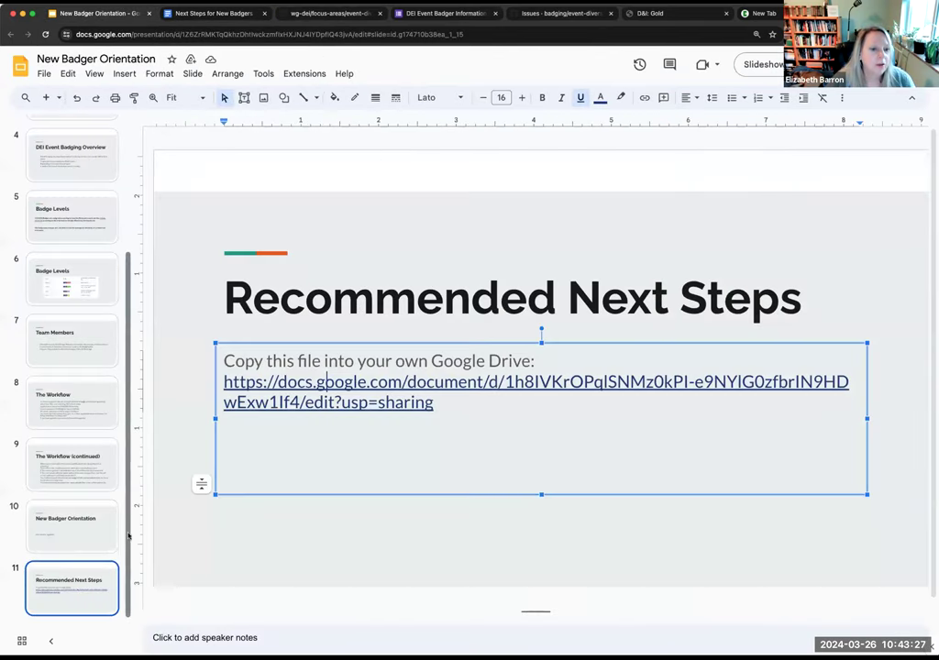